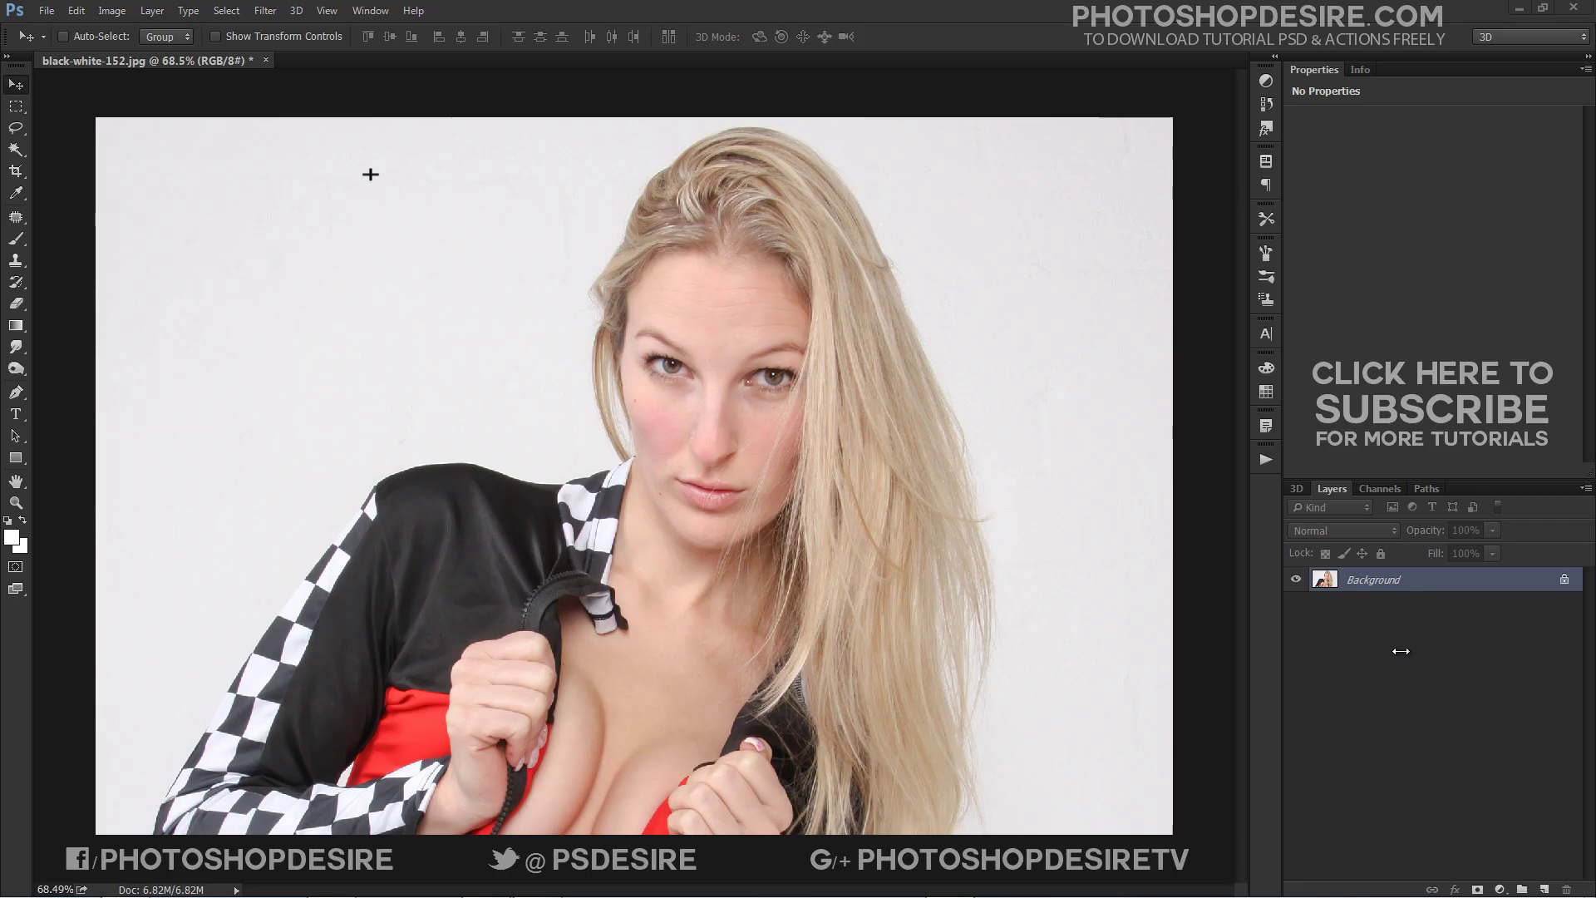
# Duplicate the Background layer as 'Painting' and convert it to a smart object.
pyautogui.moveTo(120, 147); pyautogui.dragTo(607, 201)
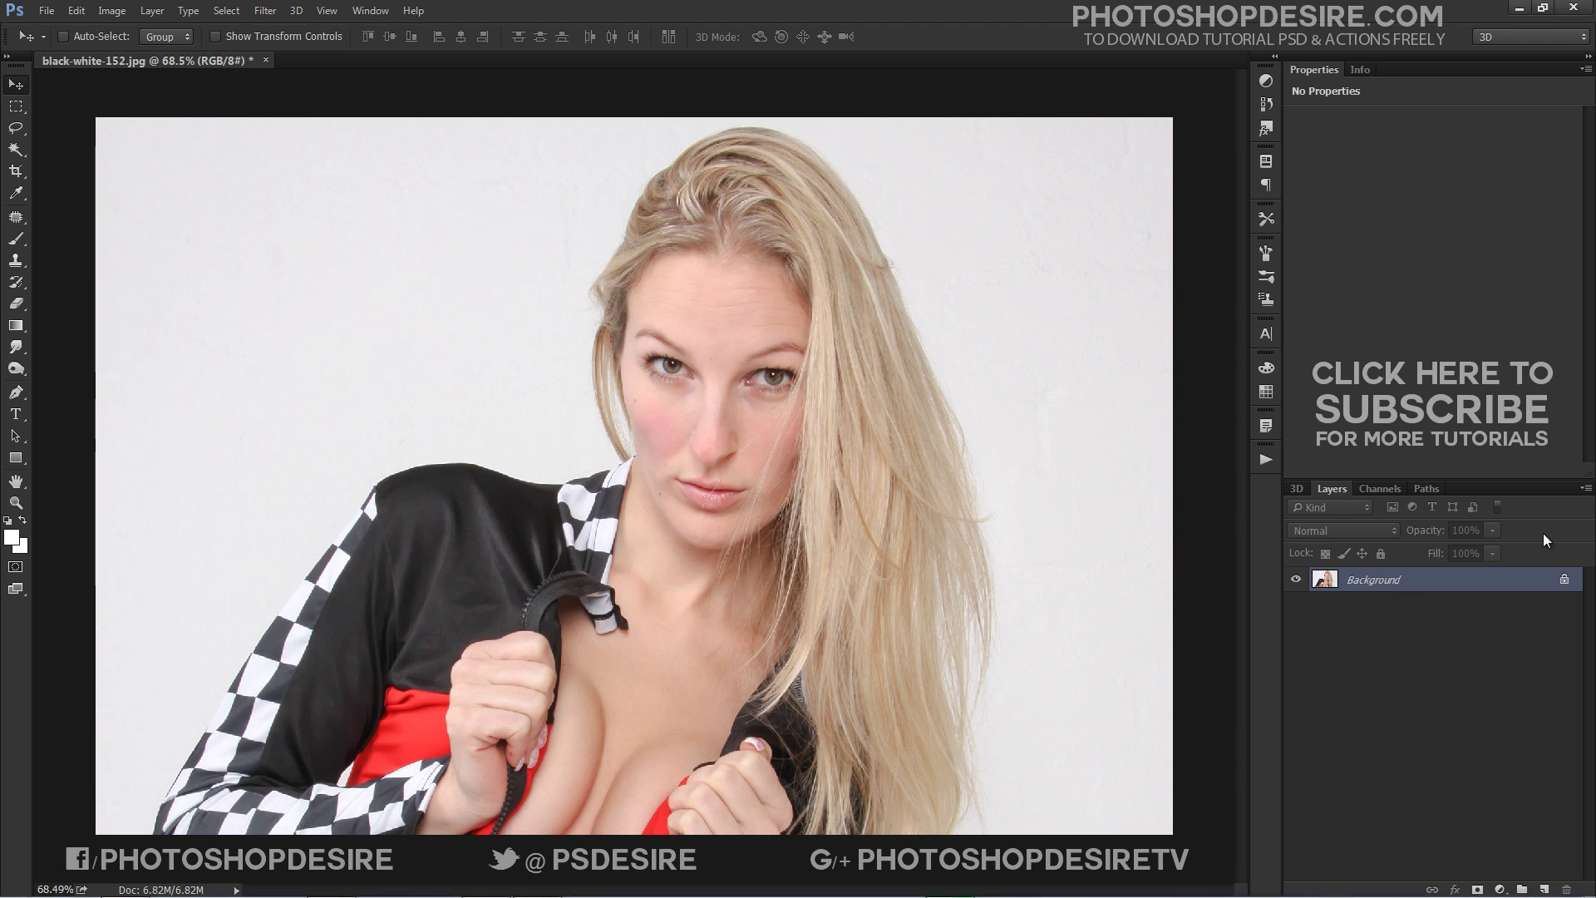
pyautogui.click(1586, 488)
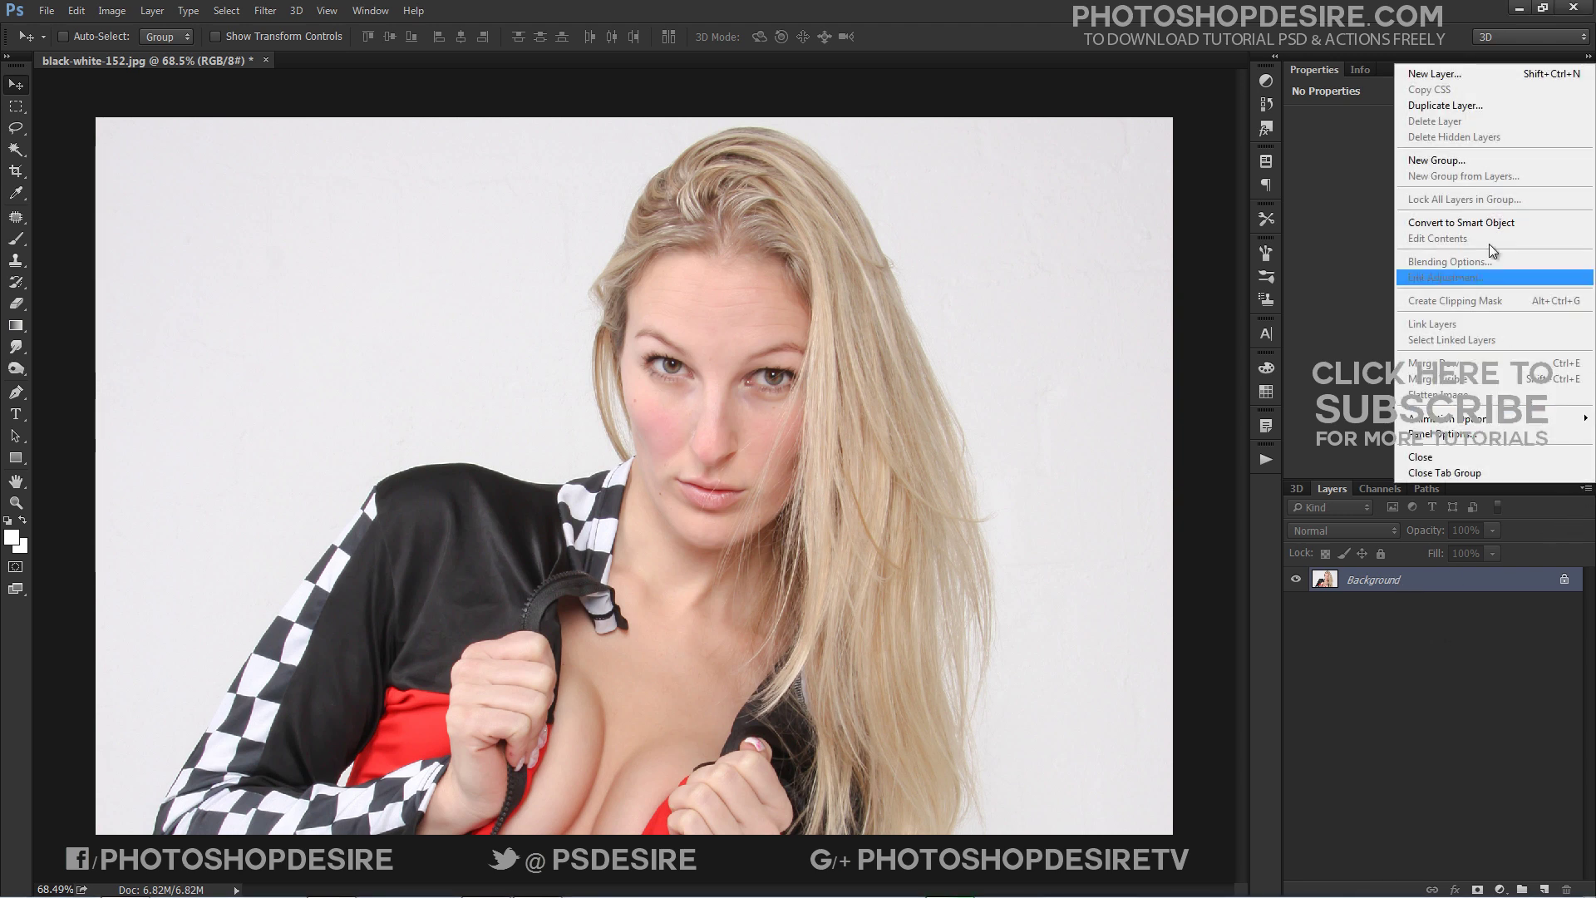
pyautogui.click(1489, 106)
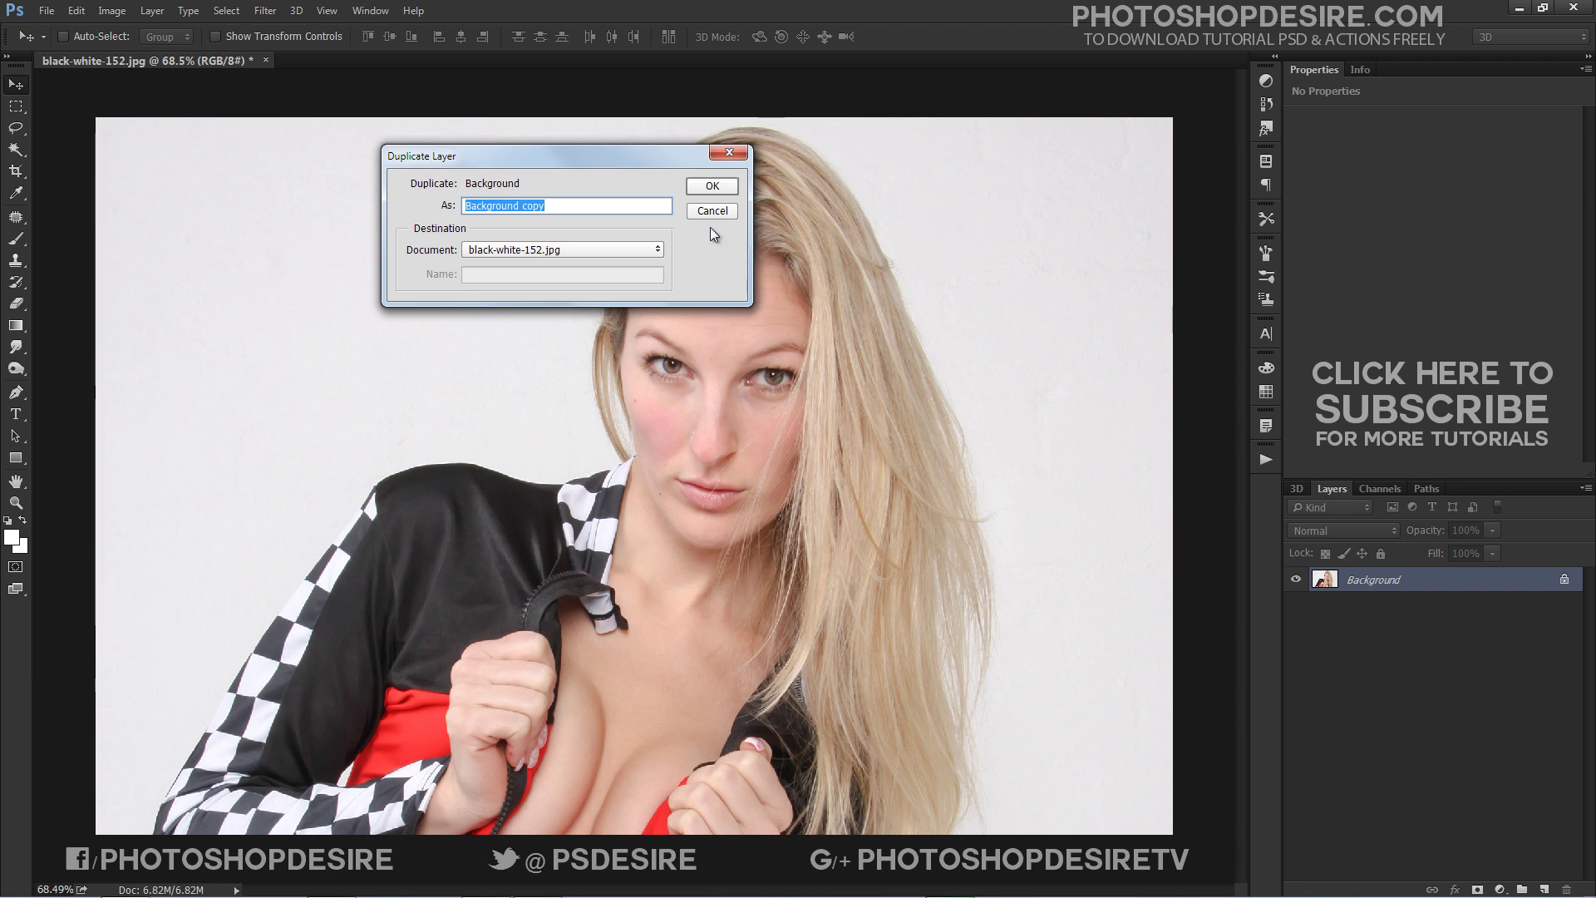
pyautogui.write('Painting')
pyautogui.click(711, 186)
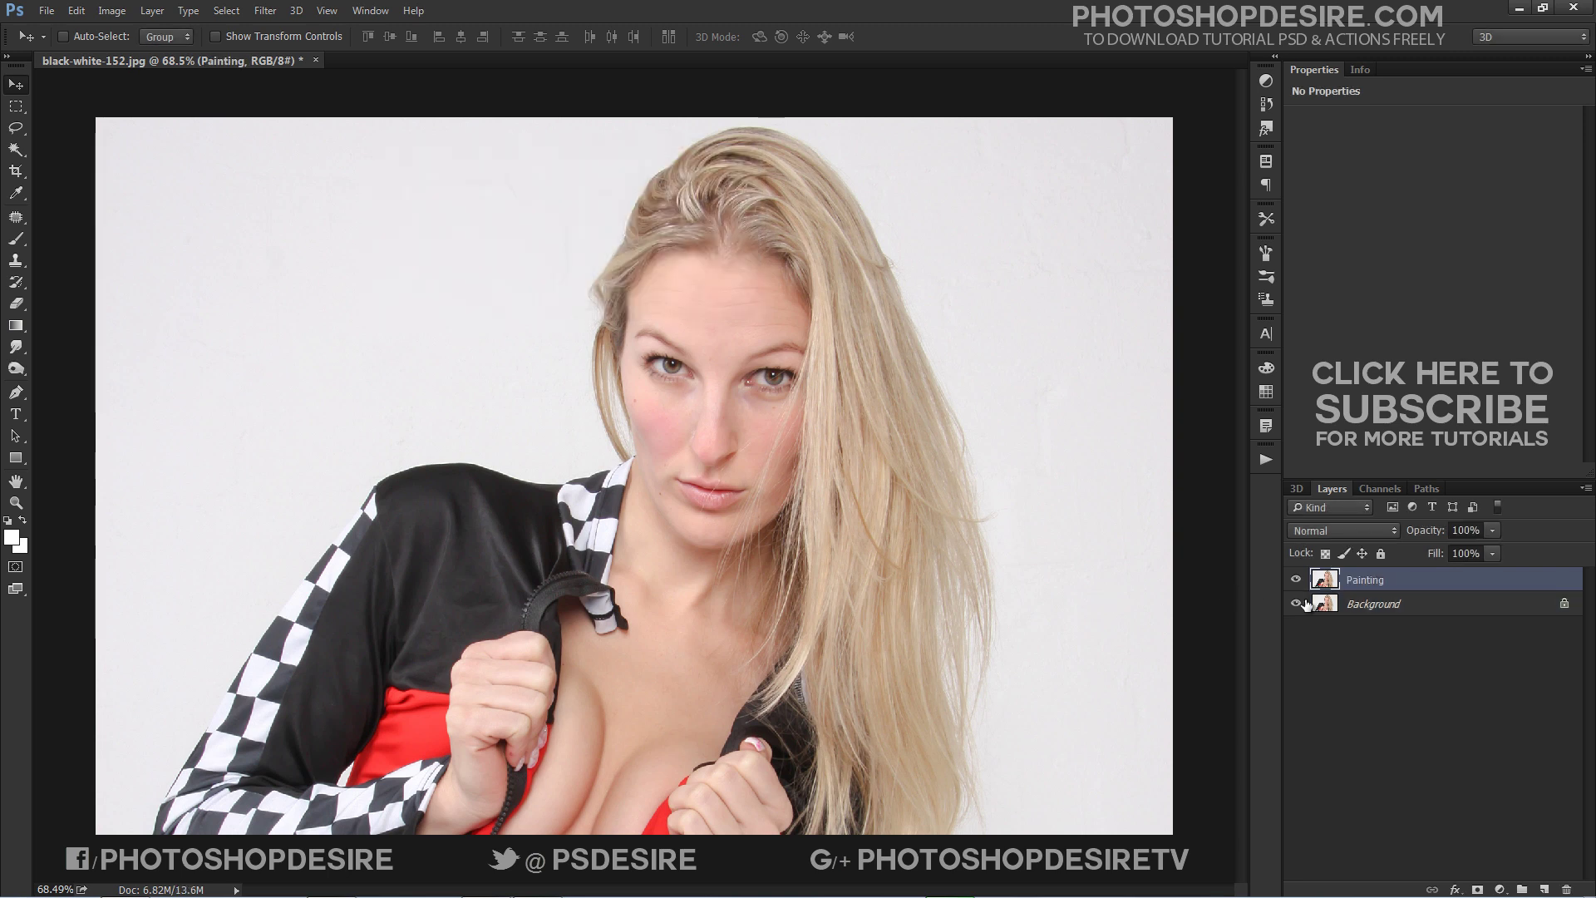
pyautogui.rightClick(1367, 577)
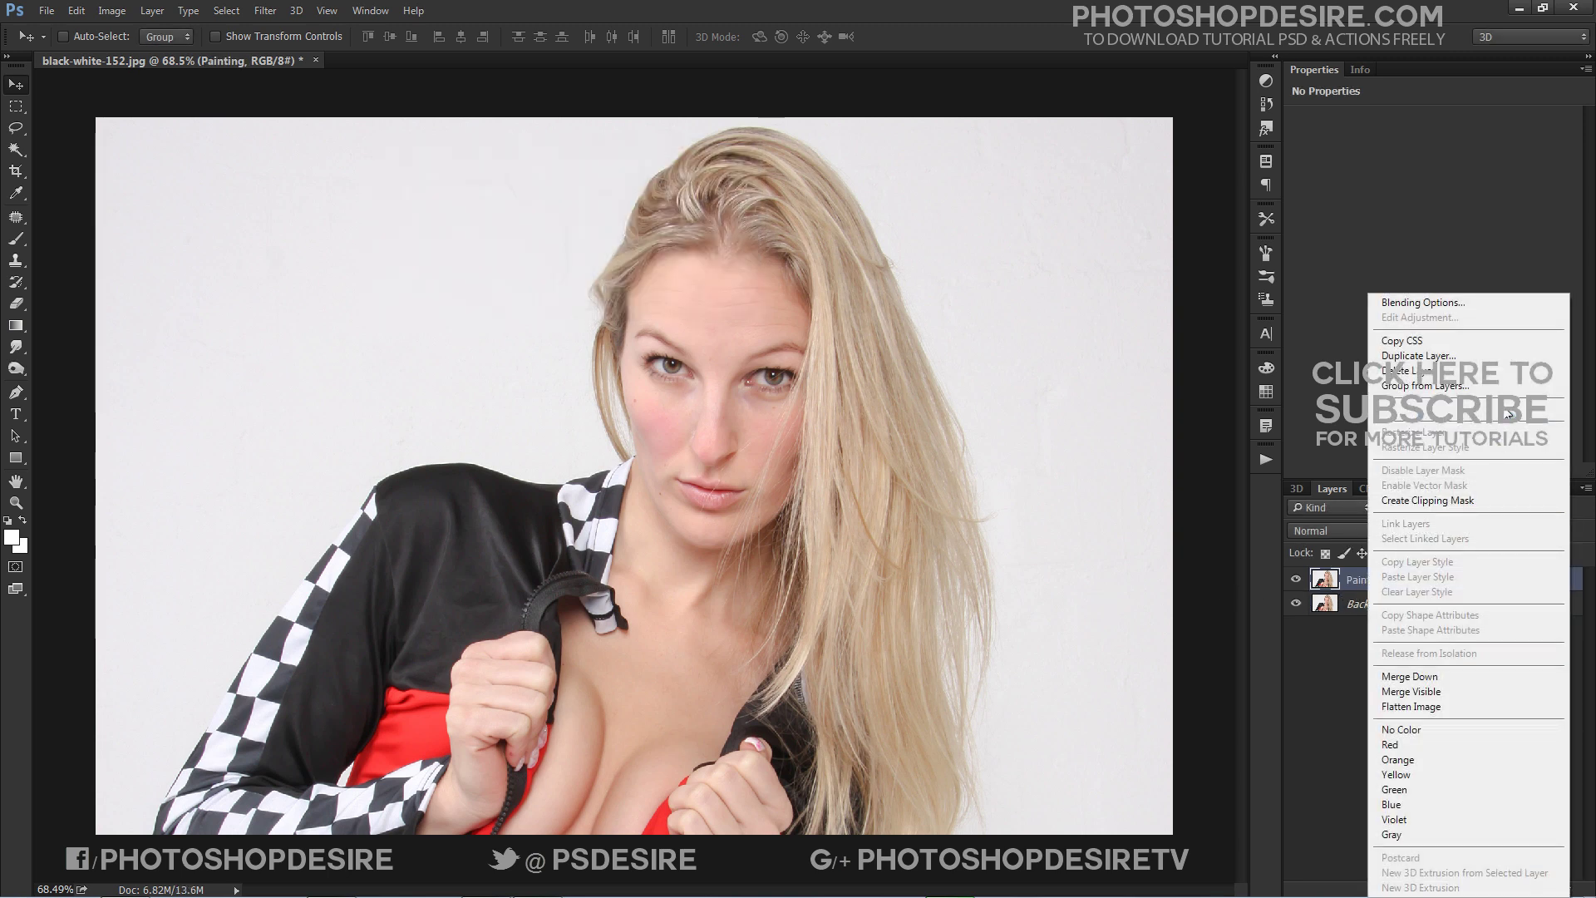
pyautogui.click(1503, 410)
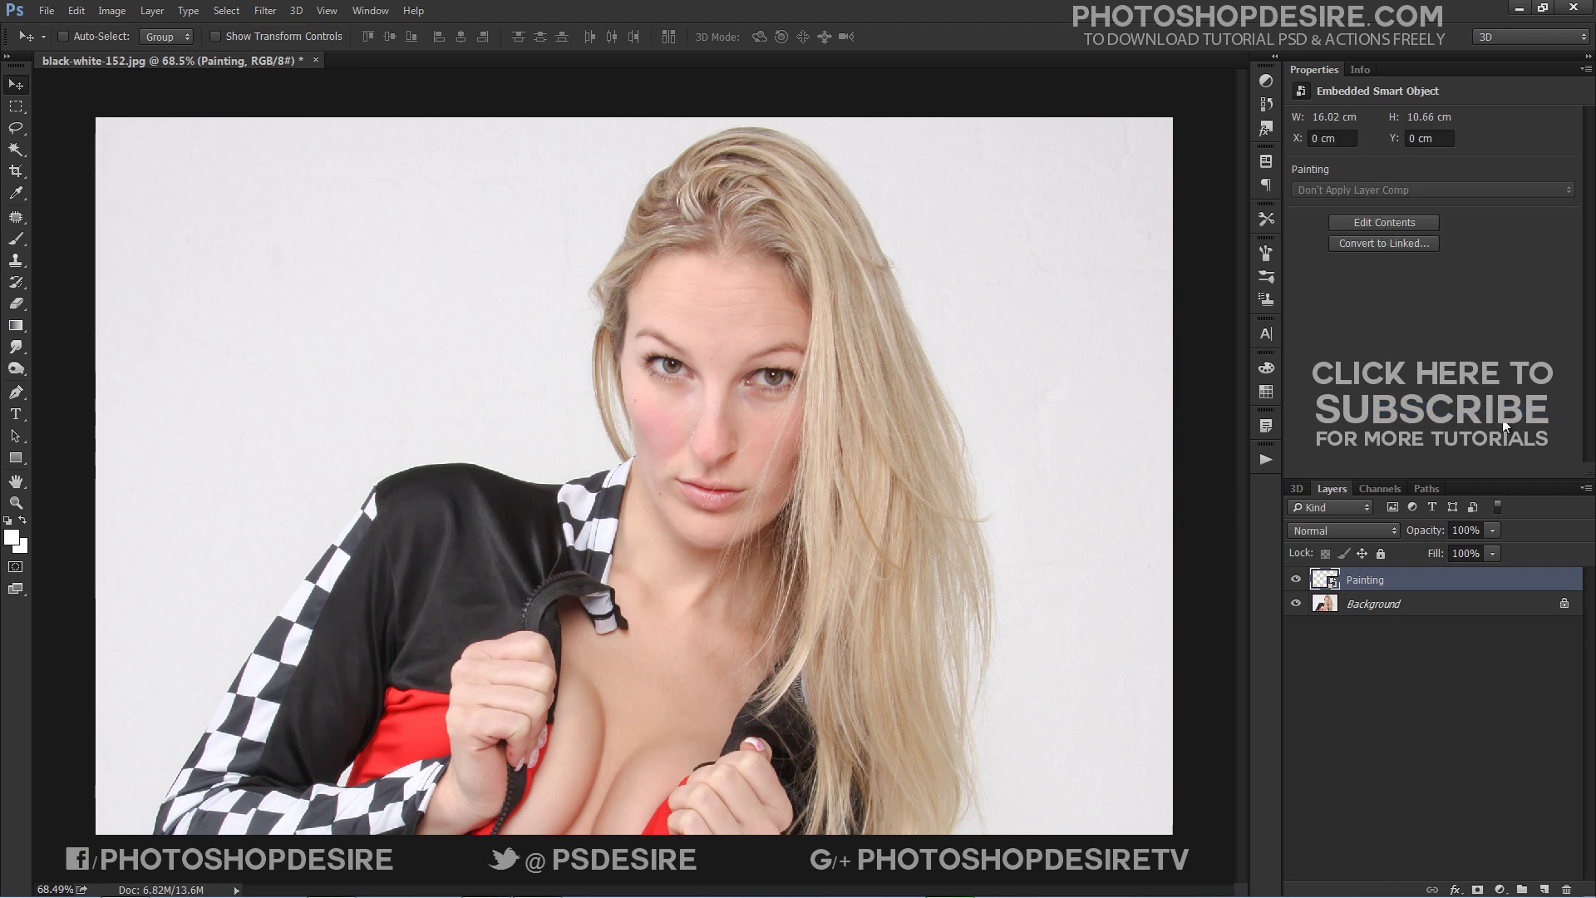
# Apply Unsharp Mask to Painting with Amount 125%, Radius 2.0 pixels, Threshold 1.
pyautogui.click(266, 12)
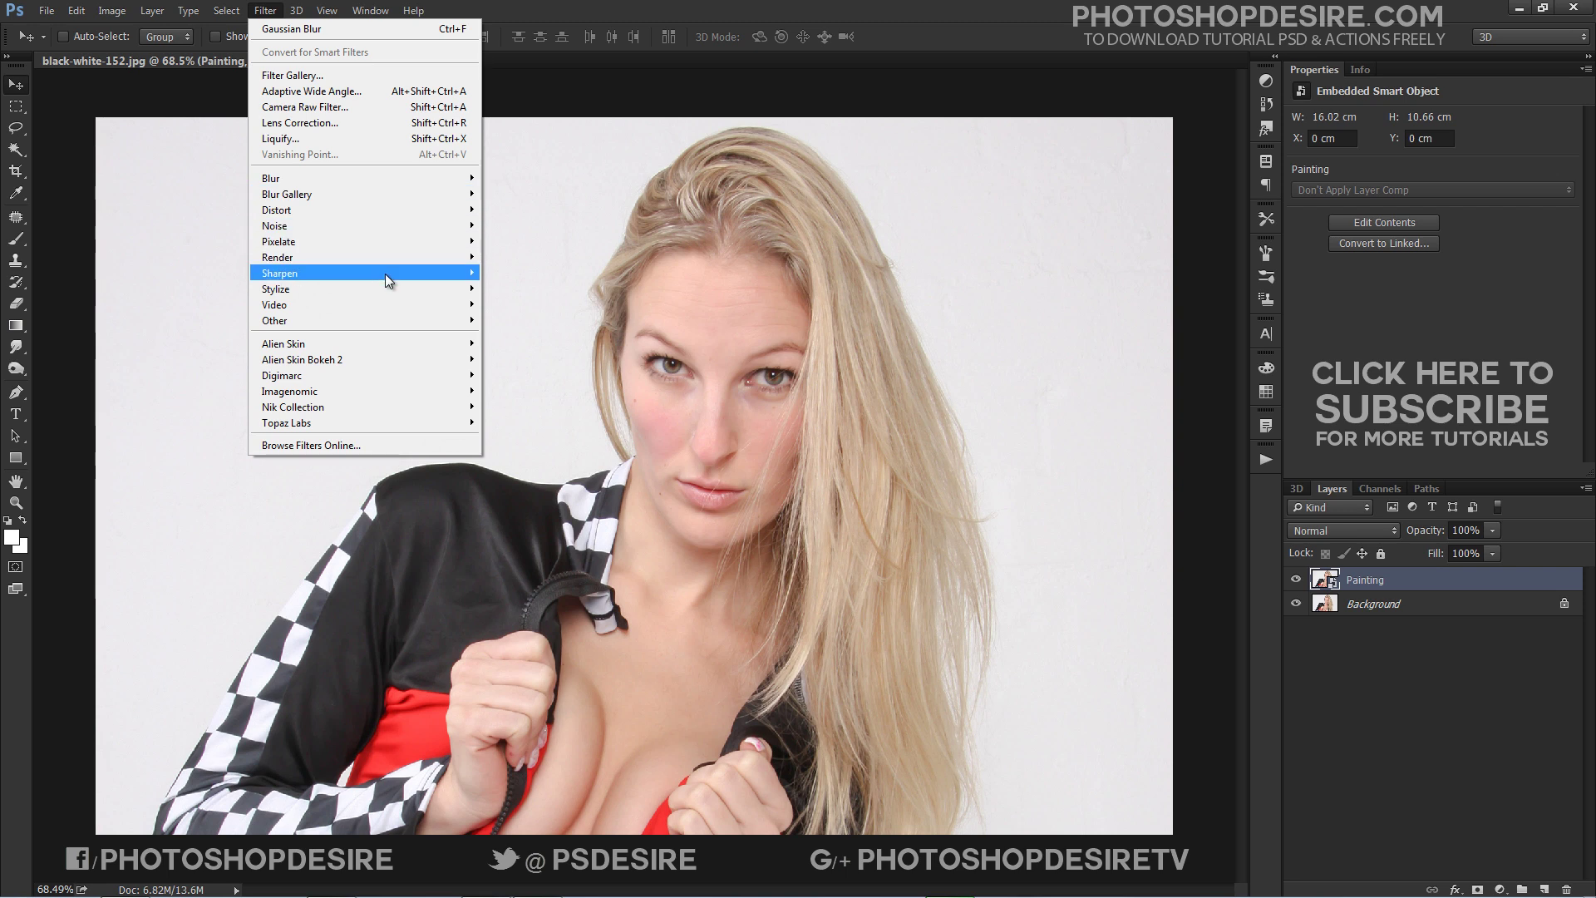
pyautogui.moveTo(386, 272)
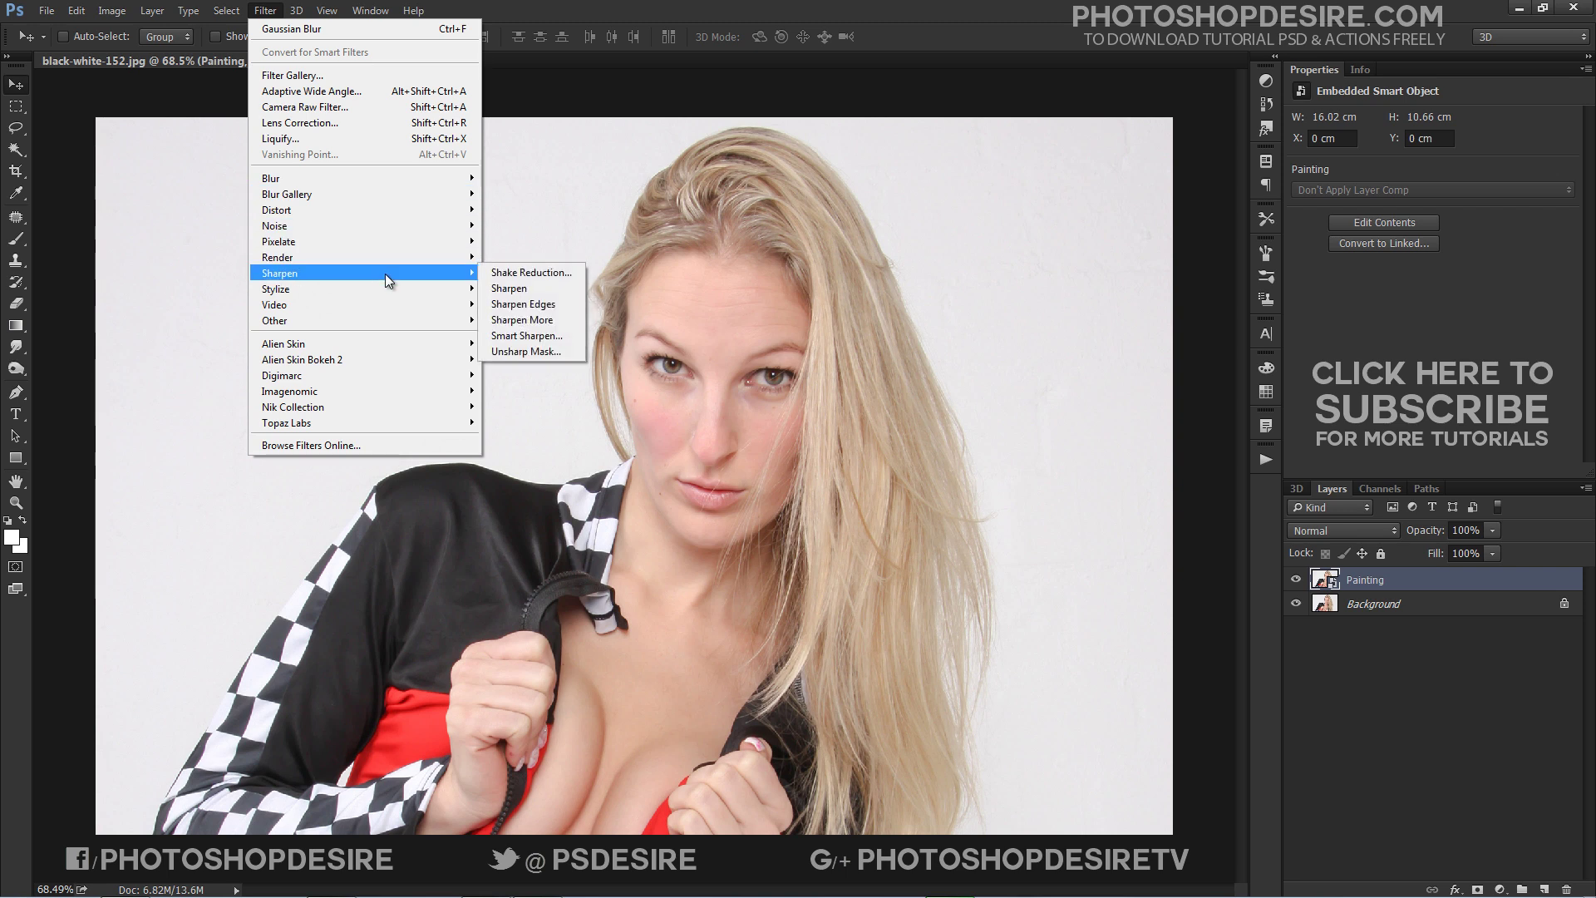
pyautogui.click(487, 354)
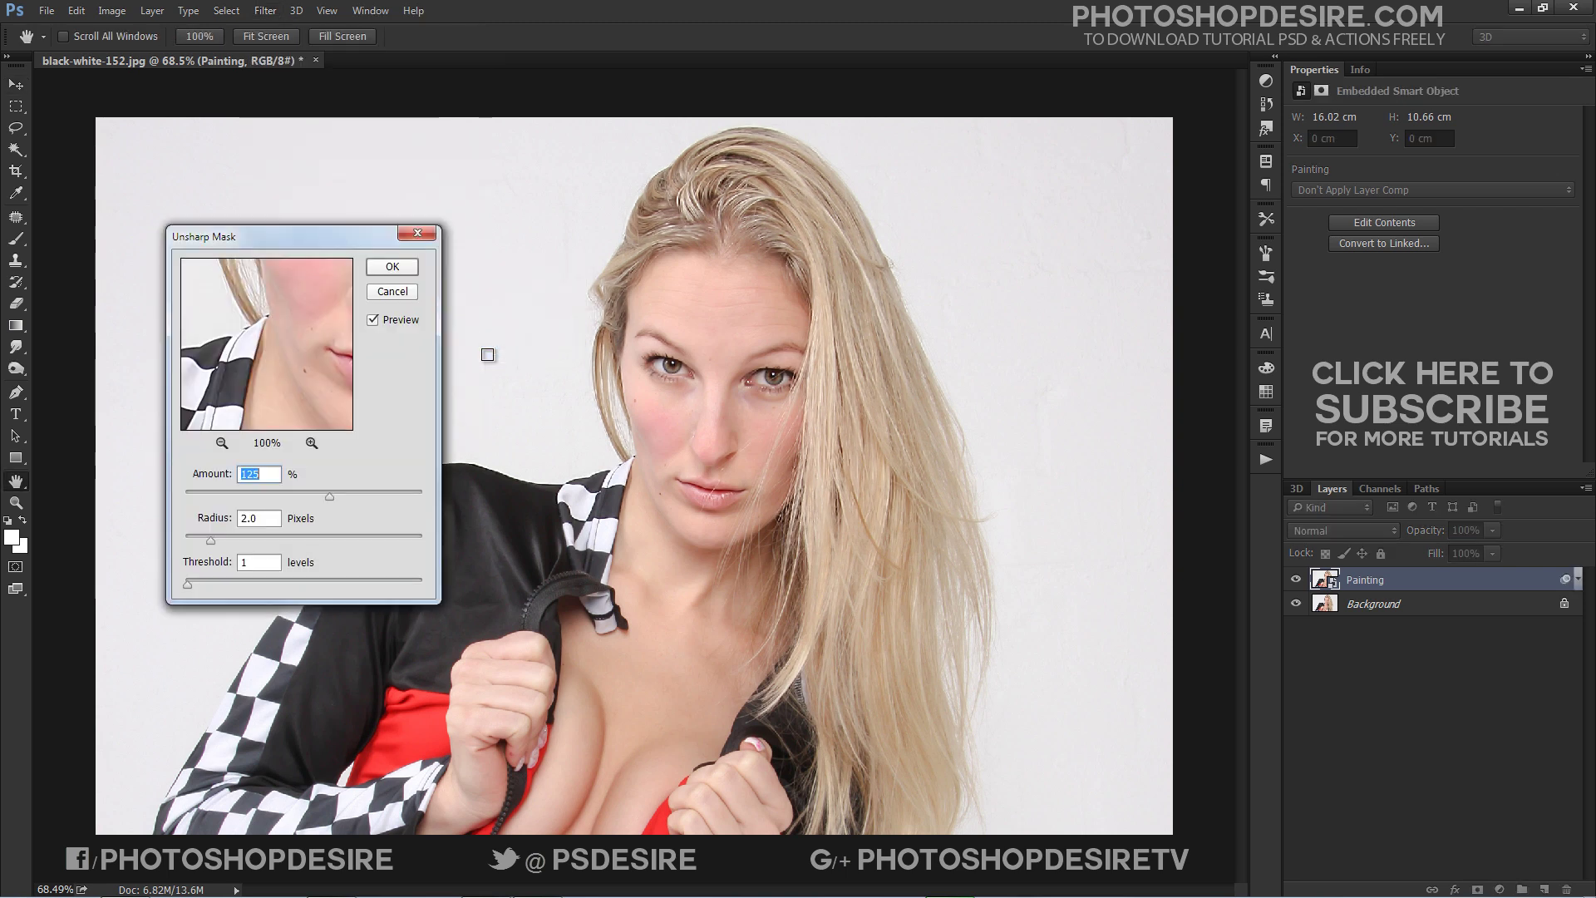
pyautogui.moveTo(275, 378); pyautogui.dragTo(187, 592)
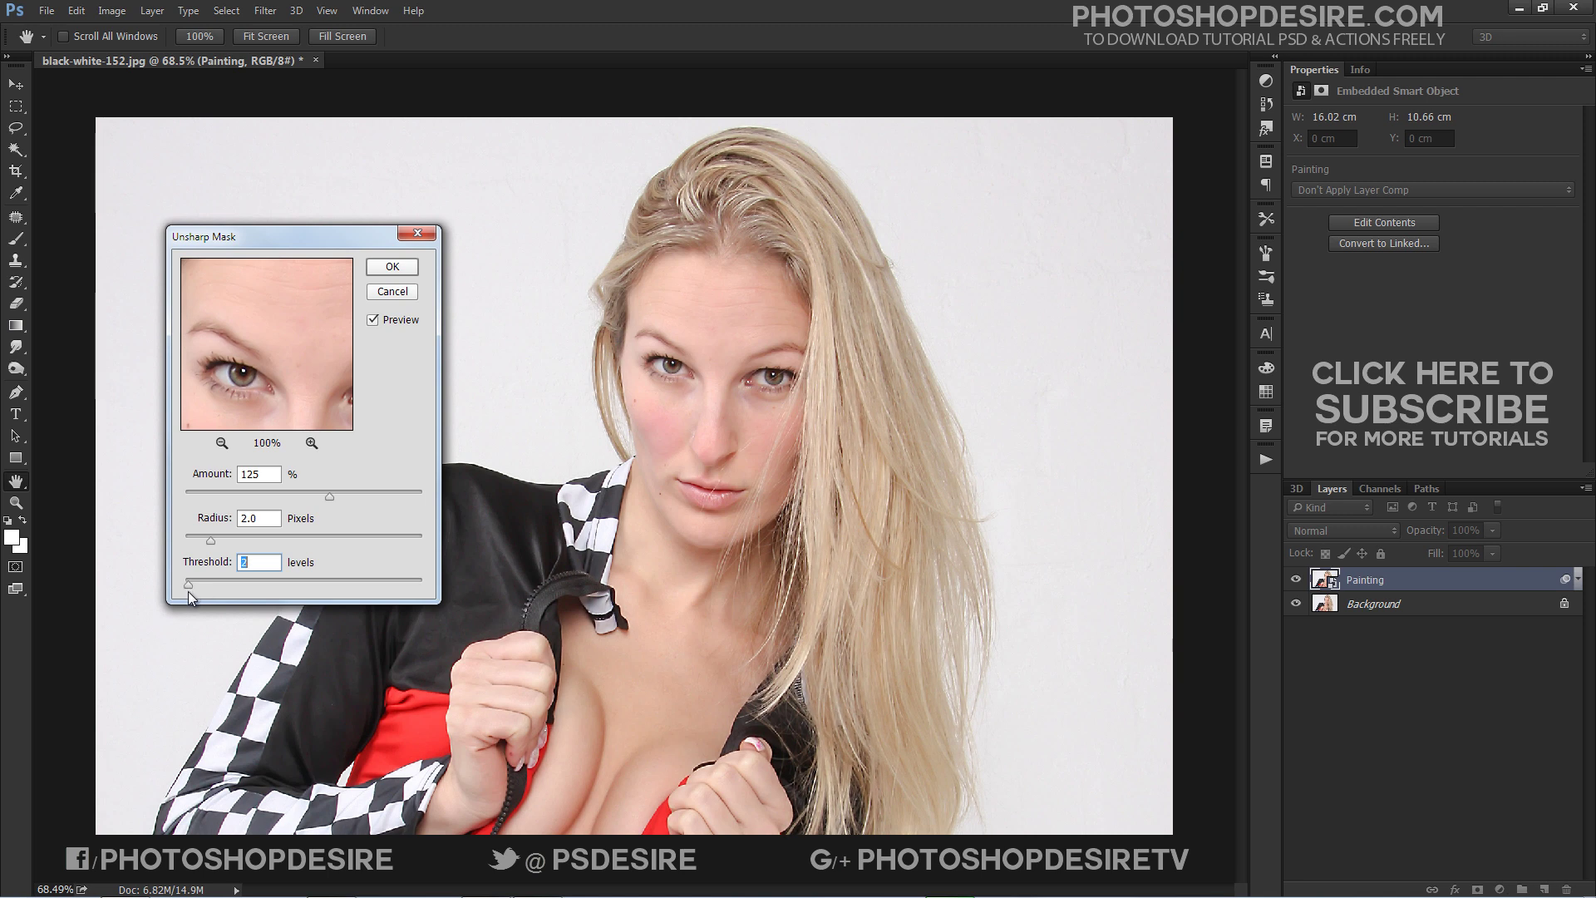
pyautogui.click(392, 266)
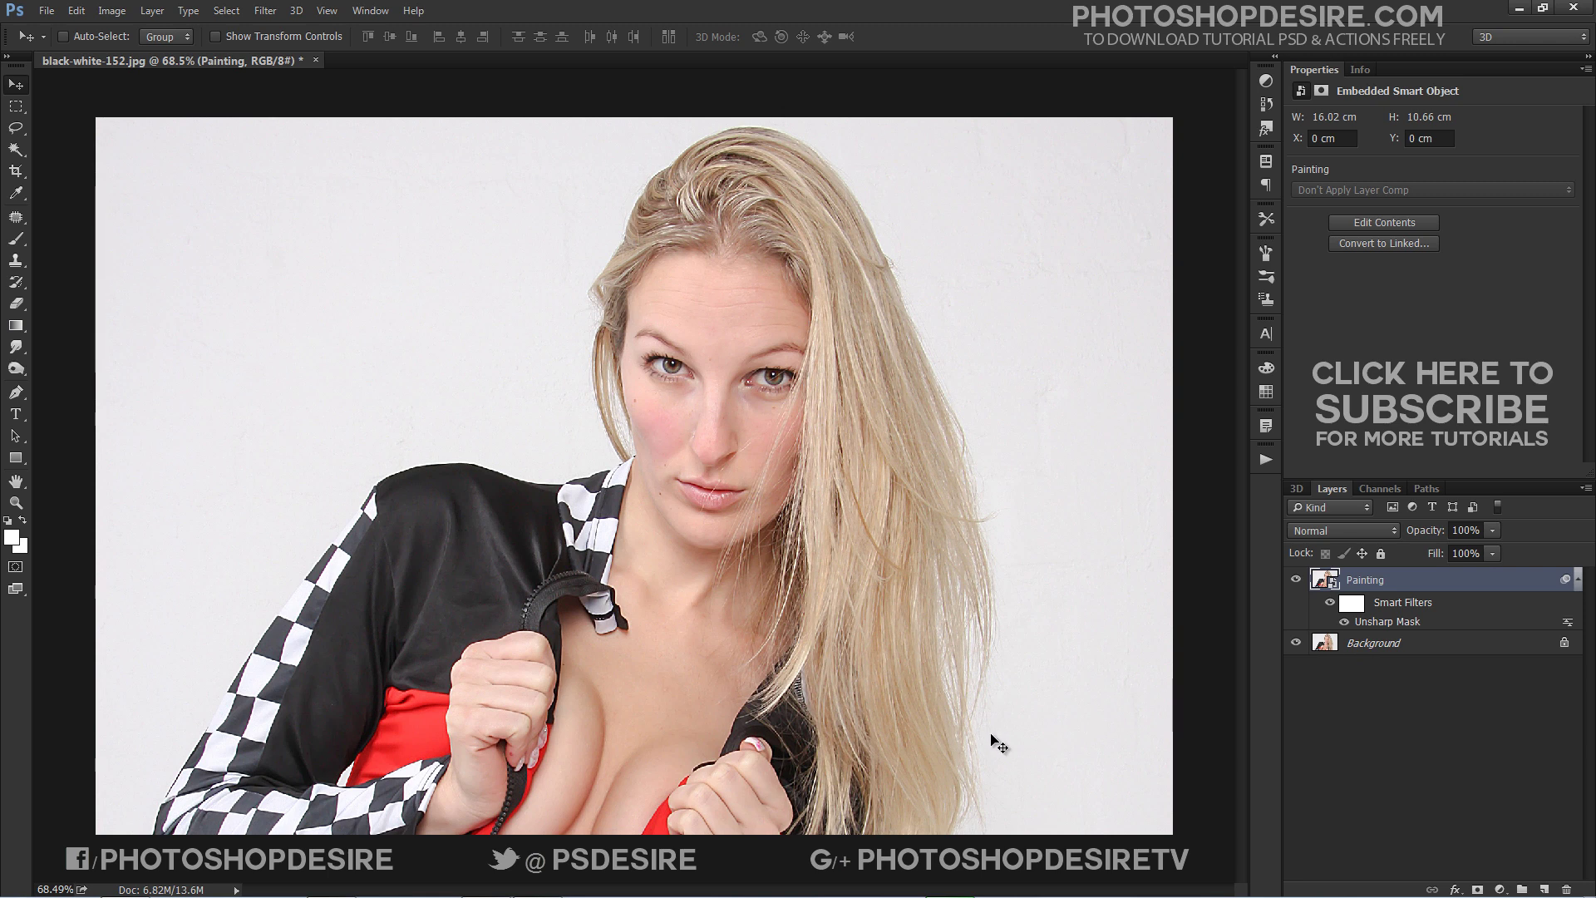
# Apply a Diffuse filter in Anisotropic mode to the Painting layer.
pyautogui.click(264, 14)
pyautogui.moveTo(432, 288)
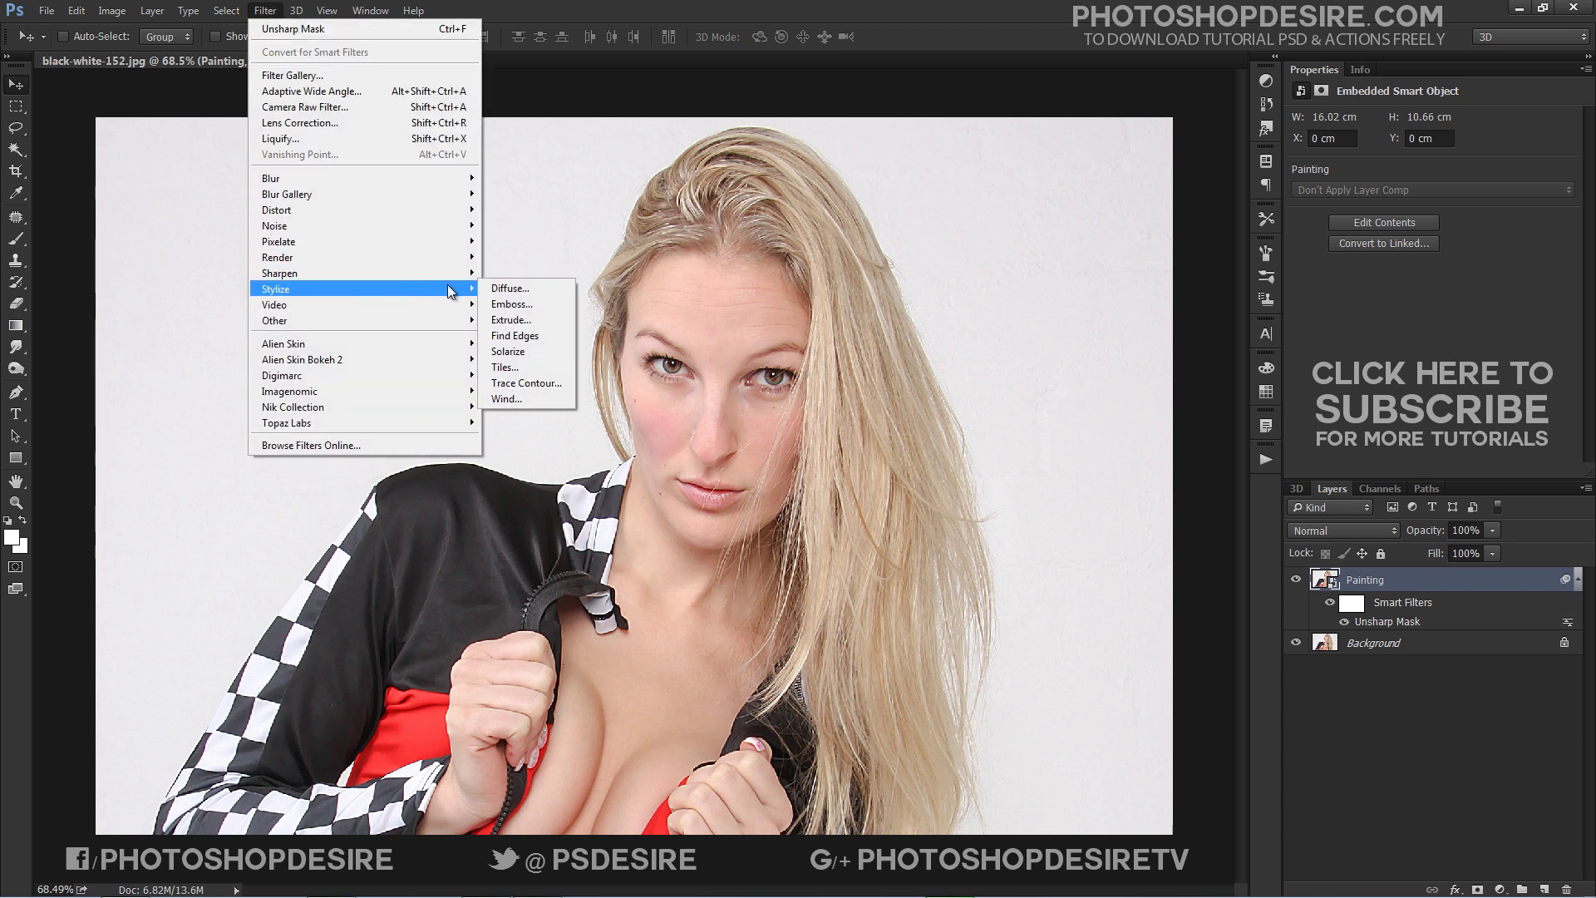
pyautogui.click(542, 288)
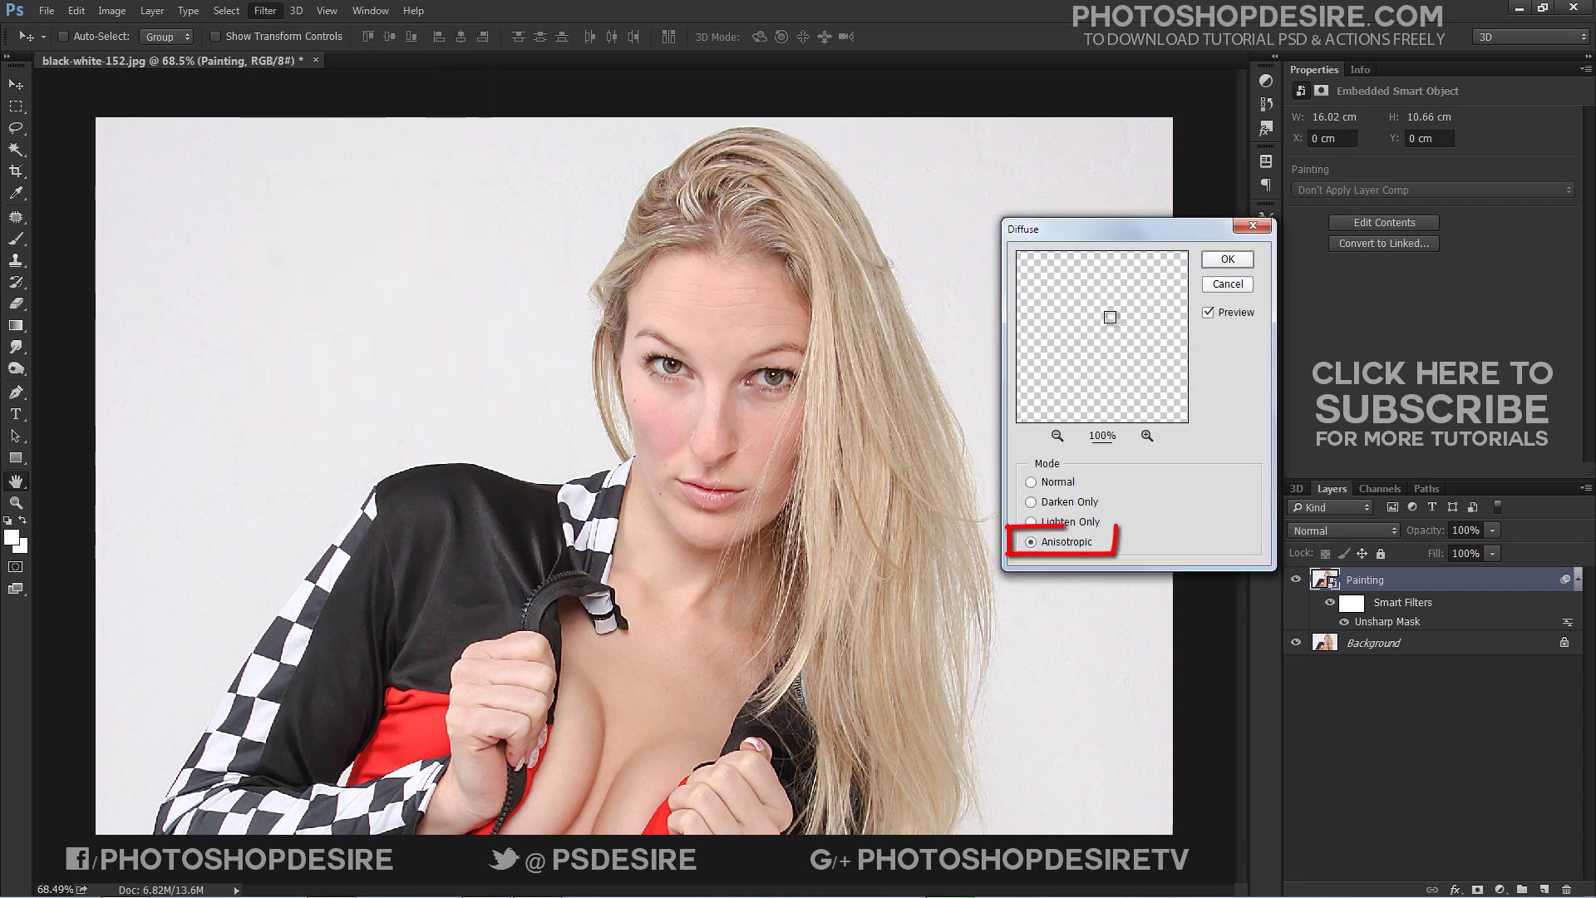
pyautogui.moveTo(1116, 309)
pyautogui.mouseDown()
pyautogui.moveTo(1085, 379)
pyautogui.moveTo(1121, 341)
pyautogui.moveTo(1116, 278)
pyautogui.mouseUp()
pyautogui.moveTo(1116, 387); pyautogui.dragTo(1096, 339)
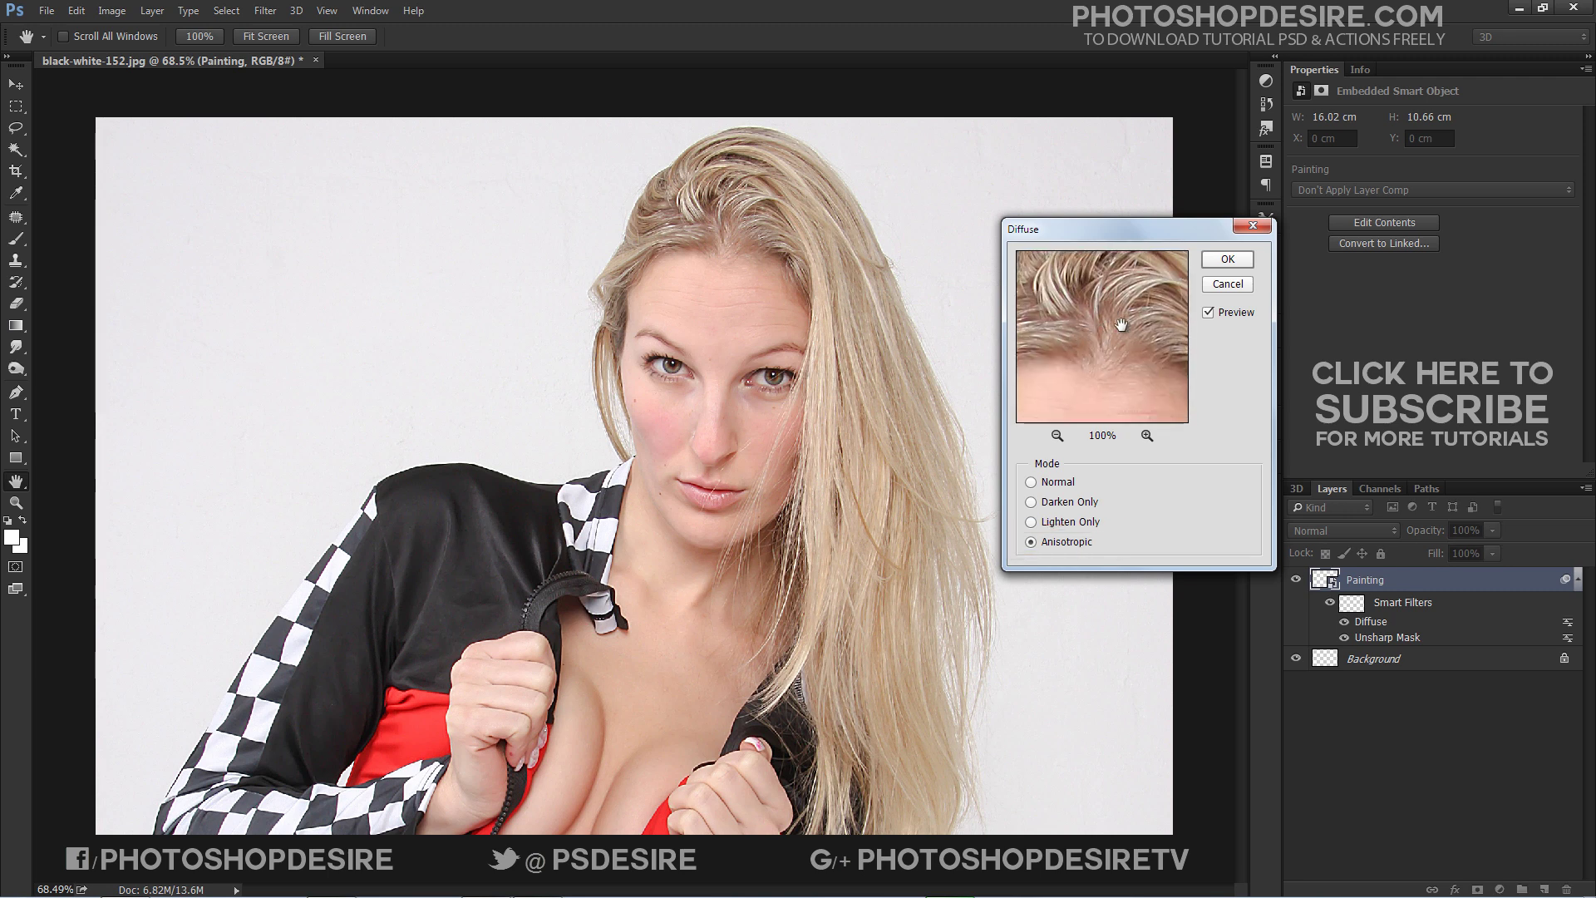
pyautogui.click(1223, 260)
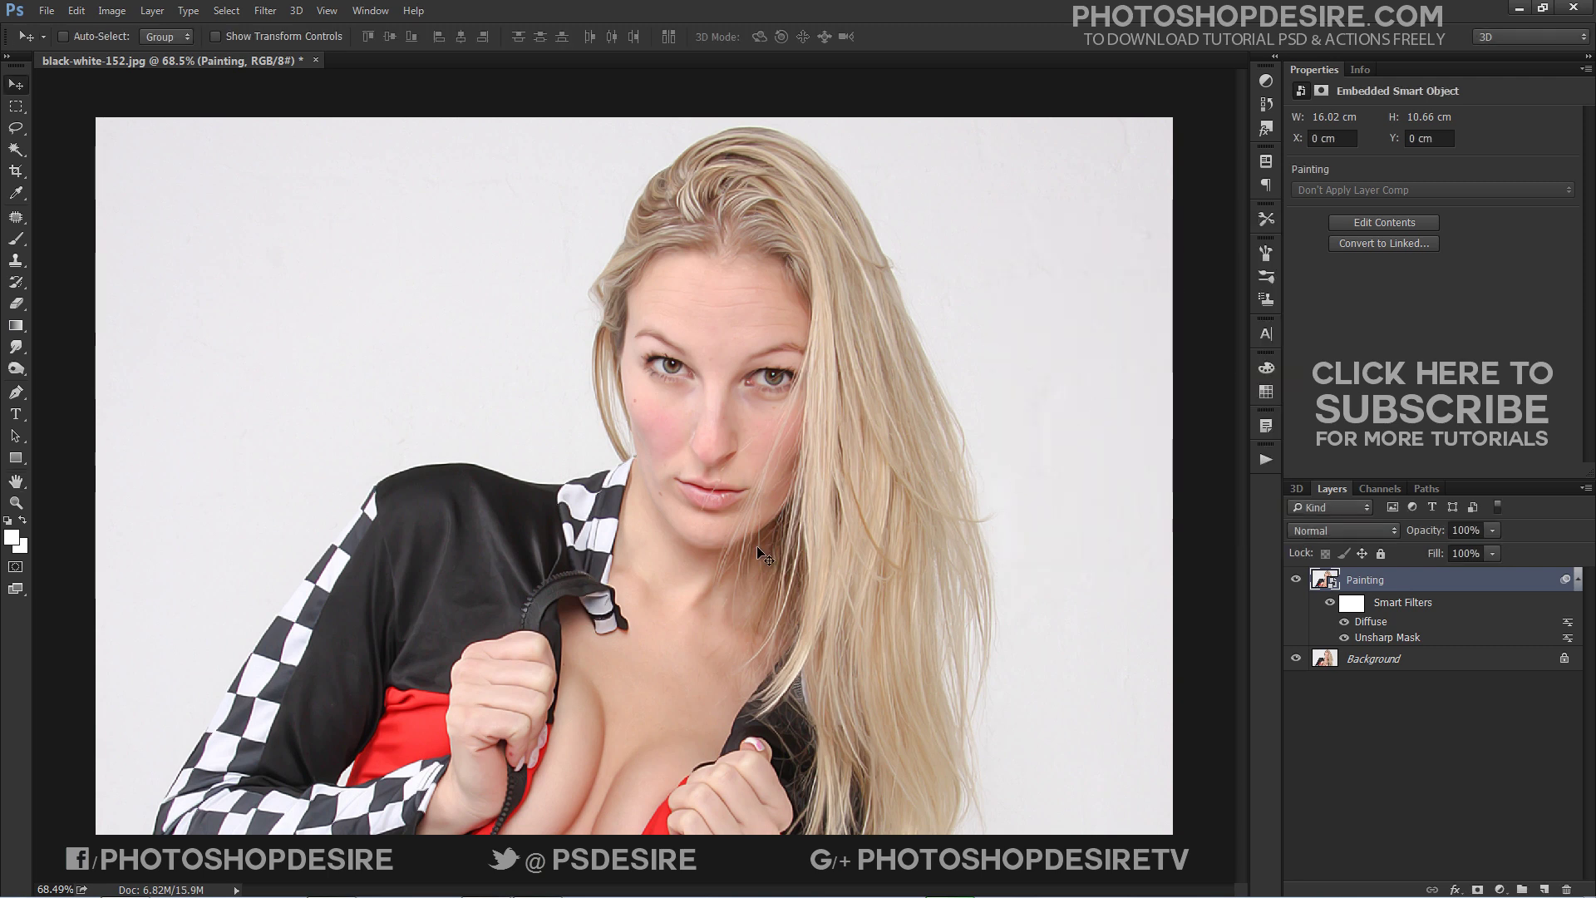
# Add a second Anisotropic Diffuse filter on top of the first.
pyautogui.click(266, 12)
pyautogui.moveTo(455, 298)
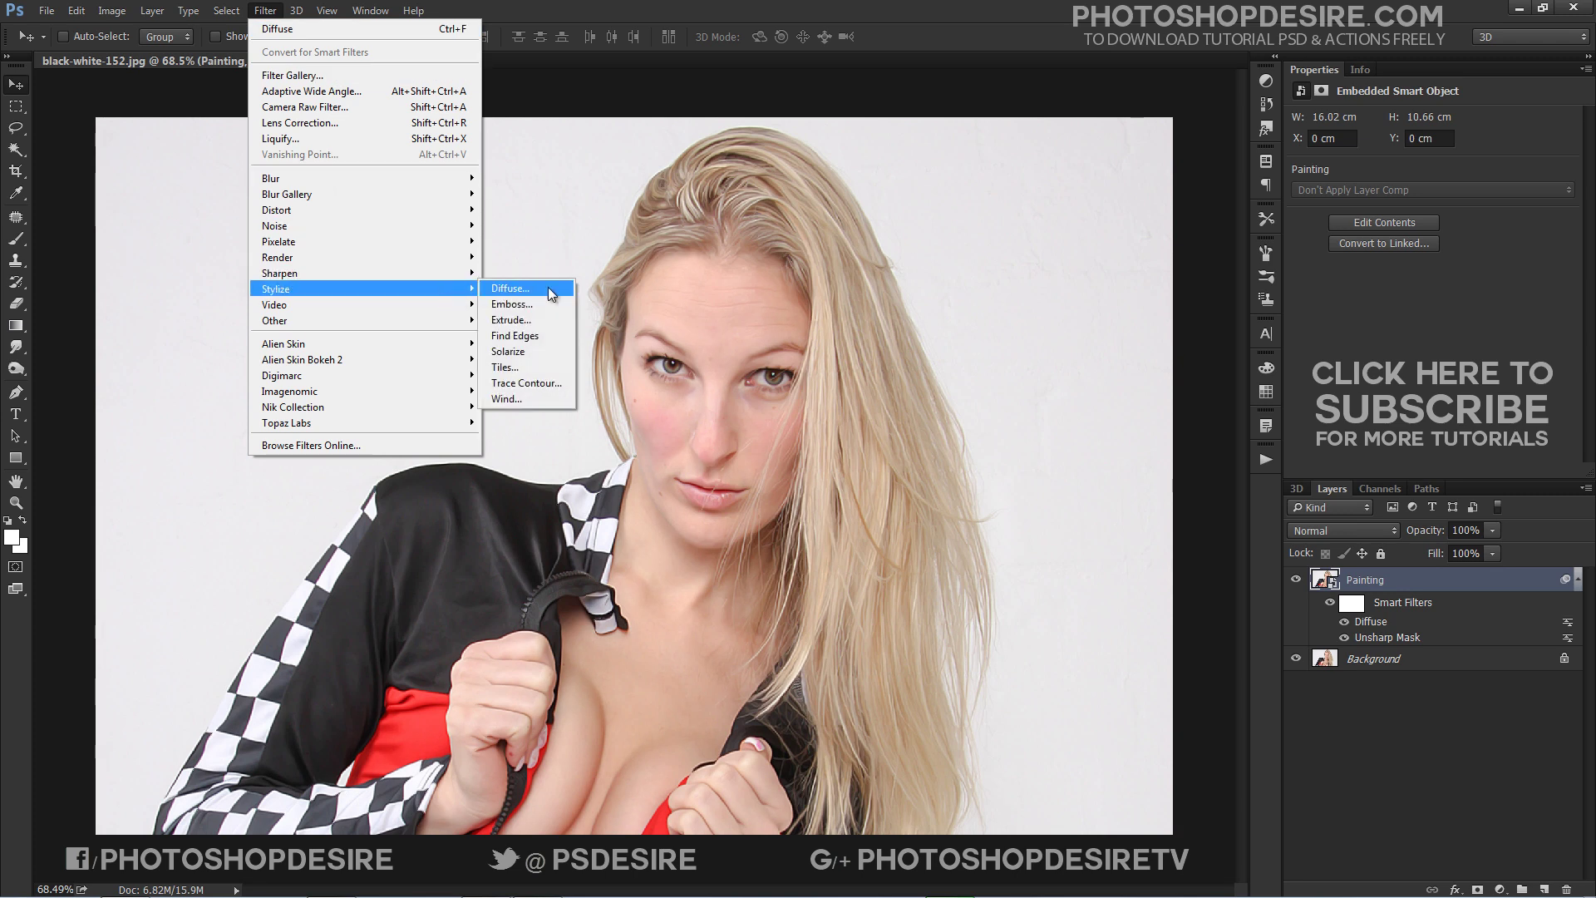
pyautogui.click(503, 288)
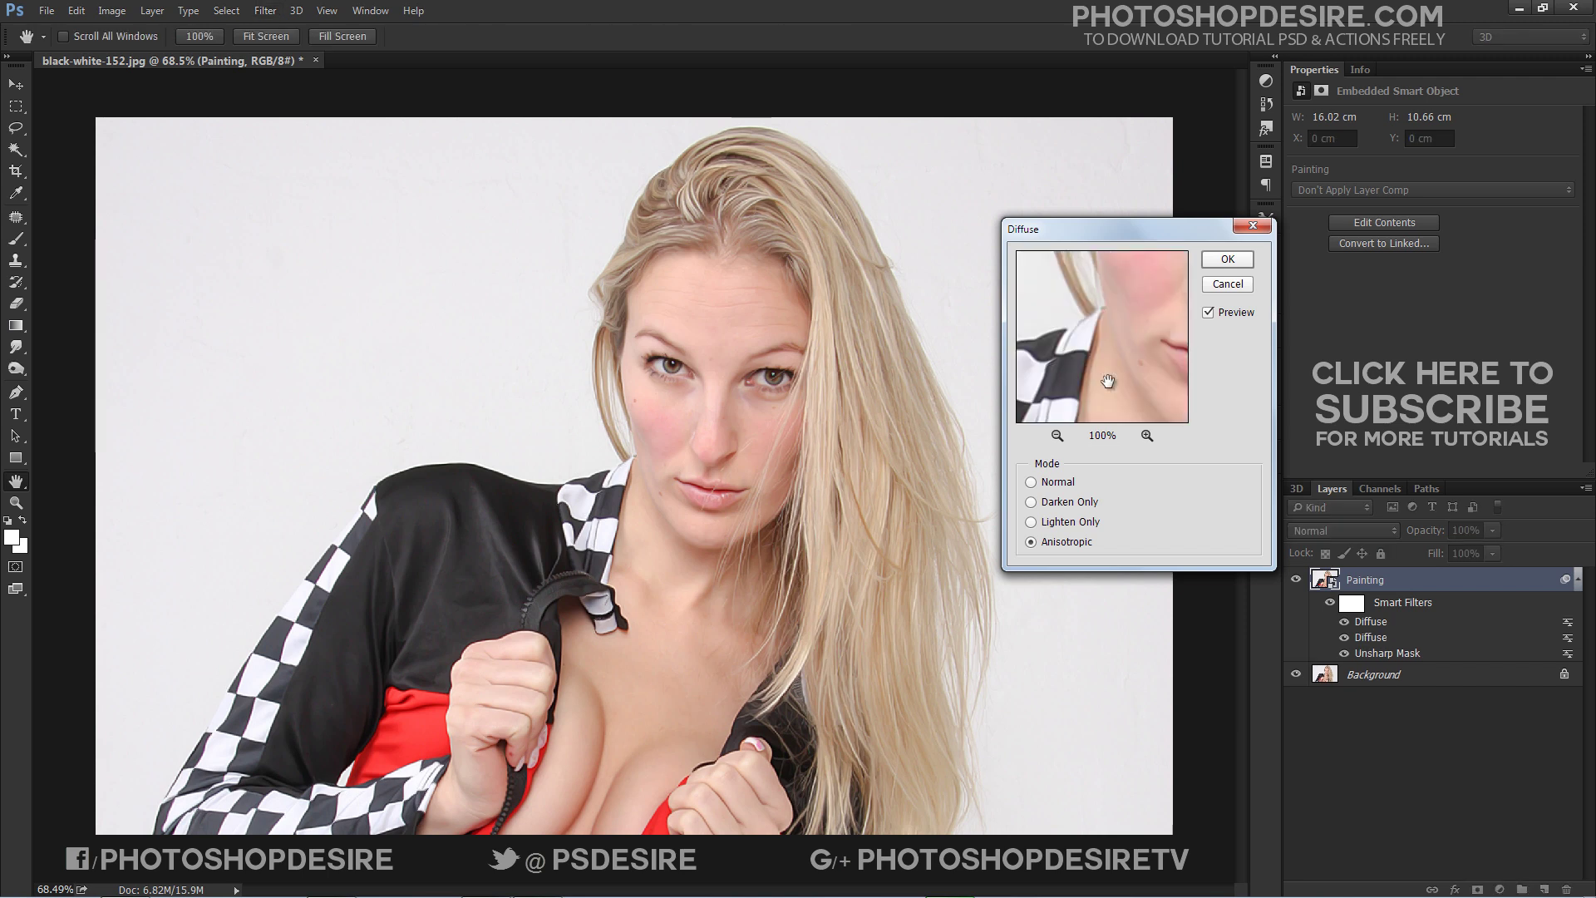
pyautogui.moveTo(1129, 300); pyautogui.dragTo(1133, 311)
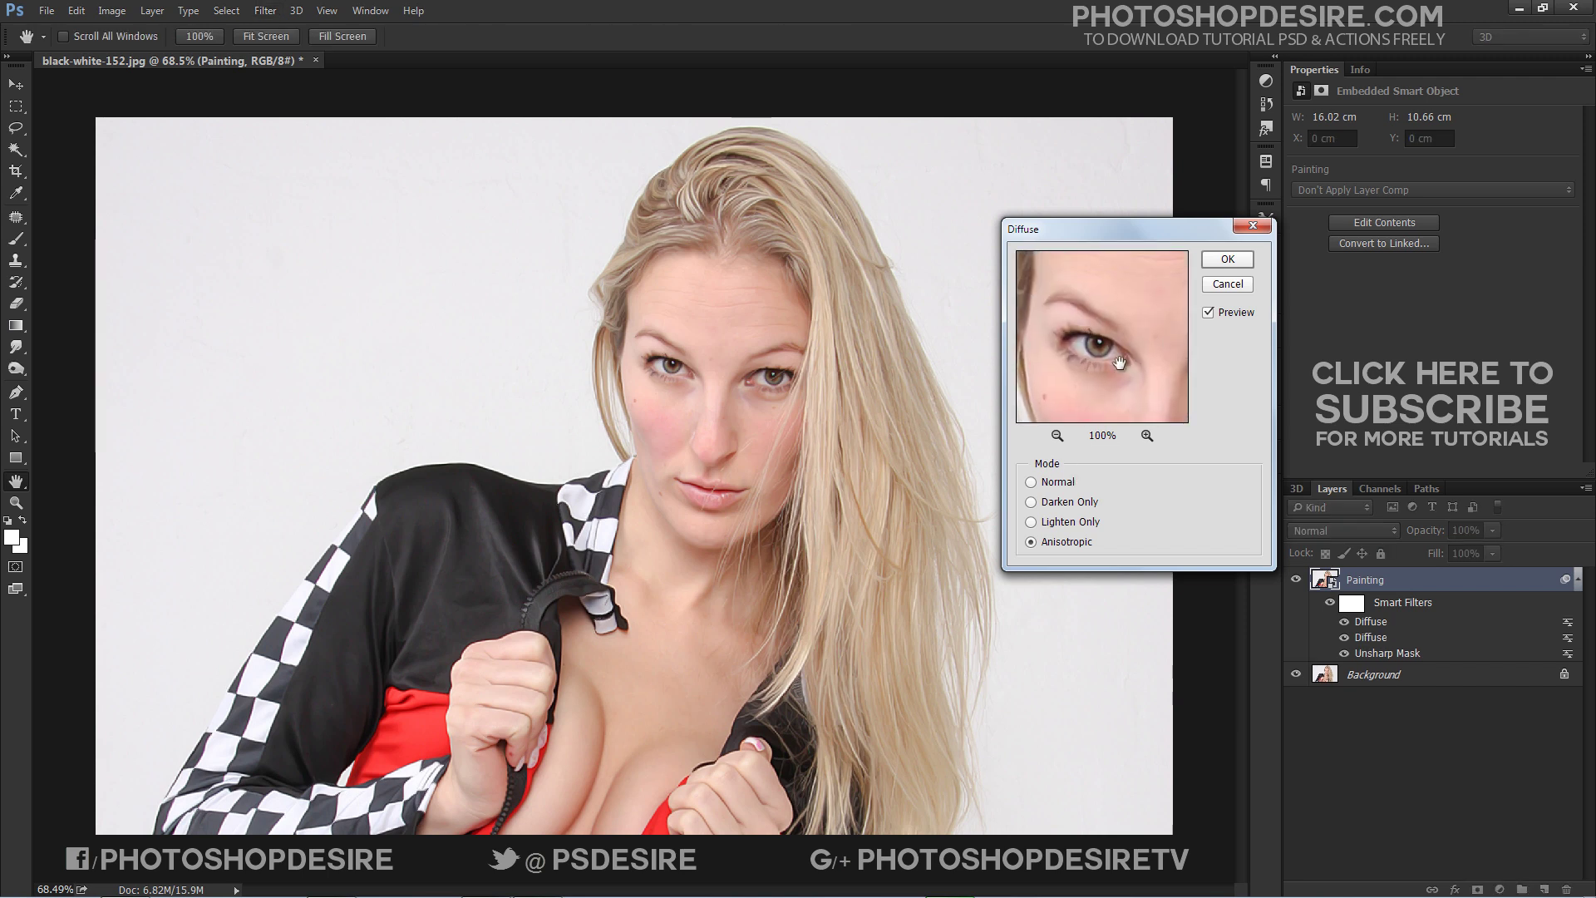
pyautogui.moveTo(1093, 415)
pyautogui.mouseDown()
pyautogui.moveTo(1098, 360)
pyautogui.moveTo(1096, 415)
pyautogui.mouseUp()
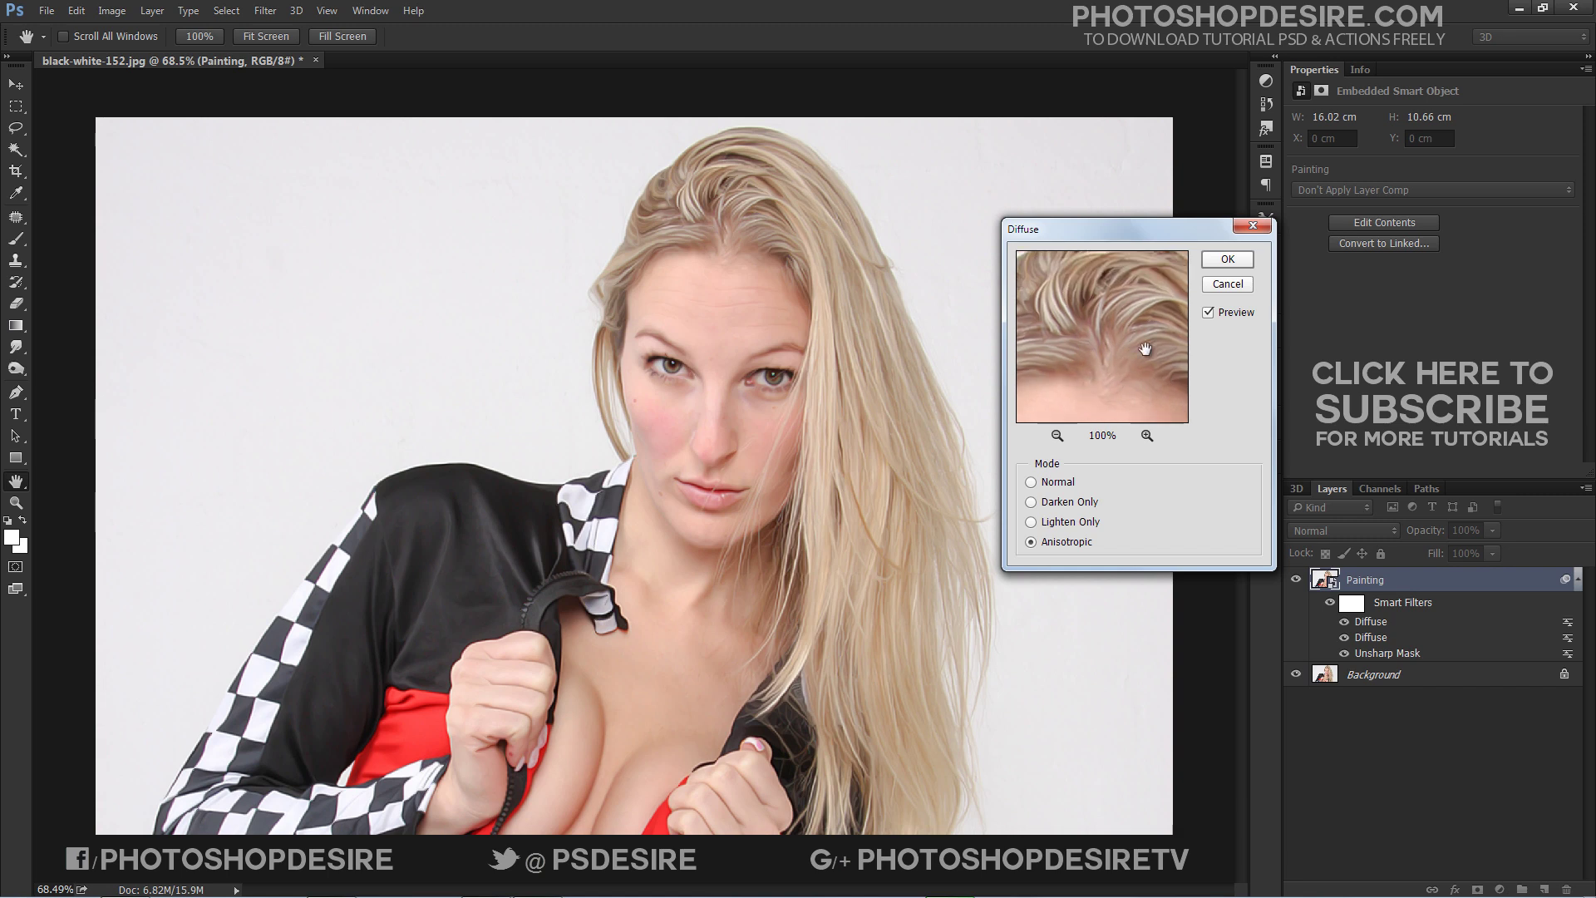
pyautogui.click(1227, 259)
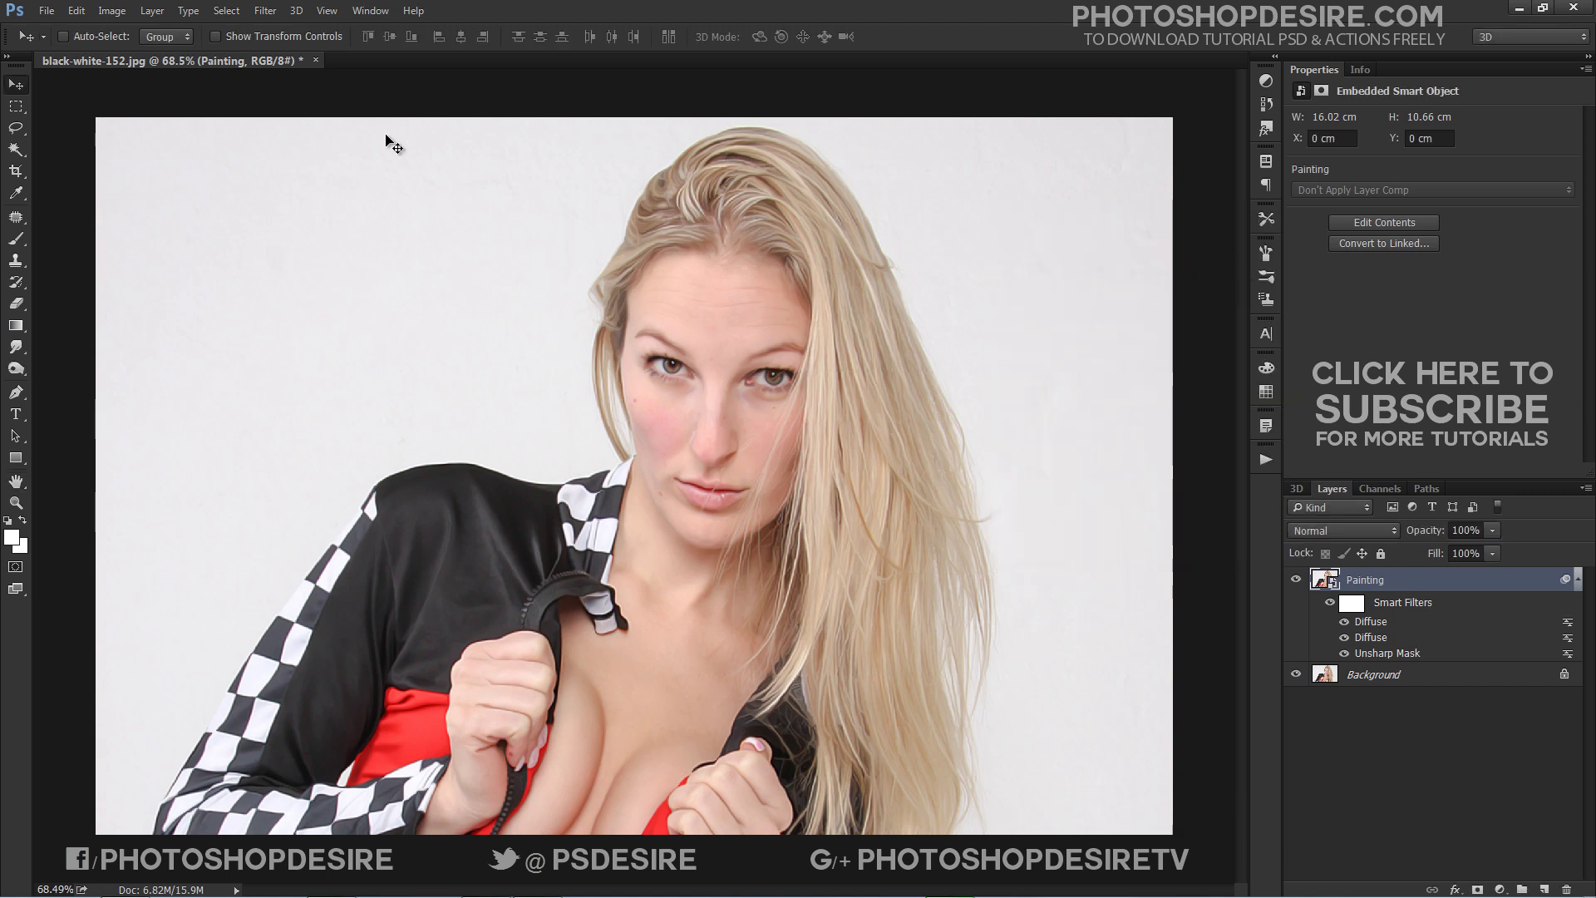
# Add Reduce Noise with Strength 10 and Preserve Details, Color Noise, Sharpen Details at 0.
pyautogui.click(271, 15)
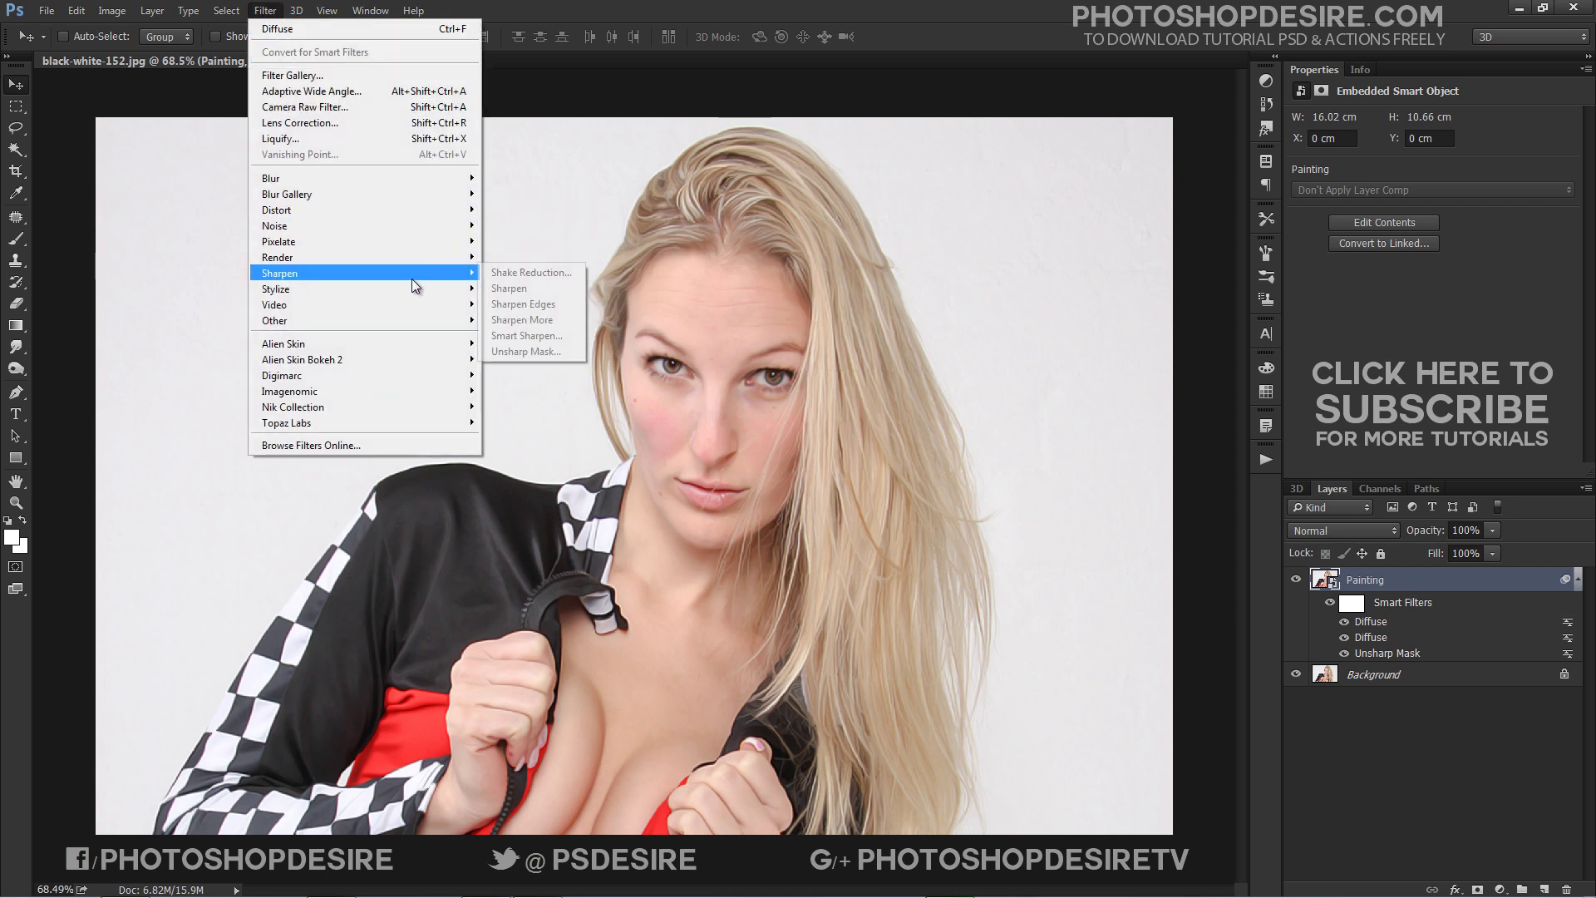
pyautogui.moveTo(431, 233)
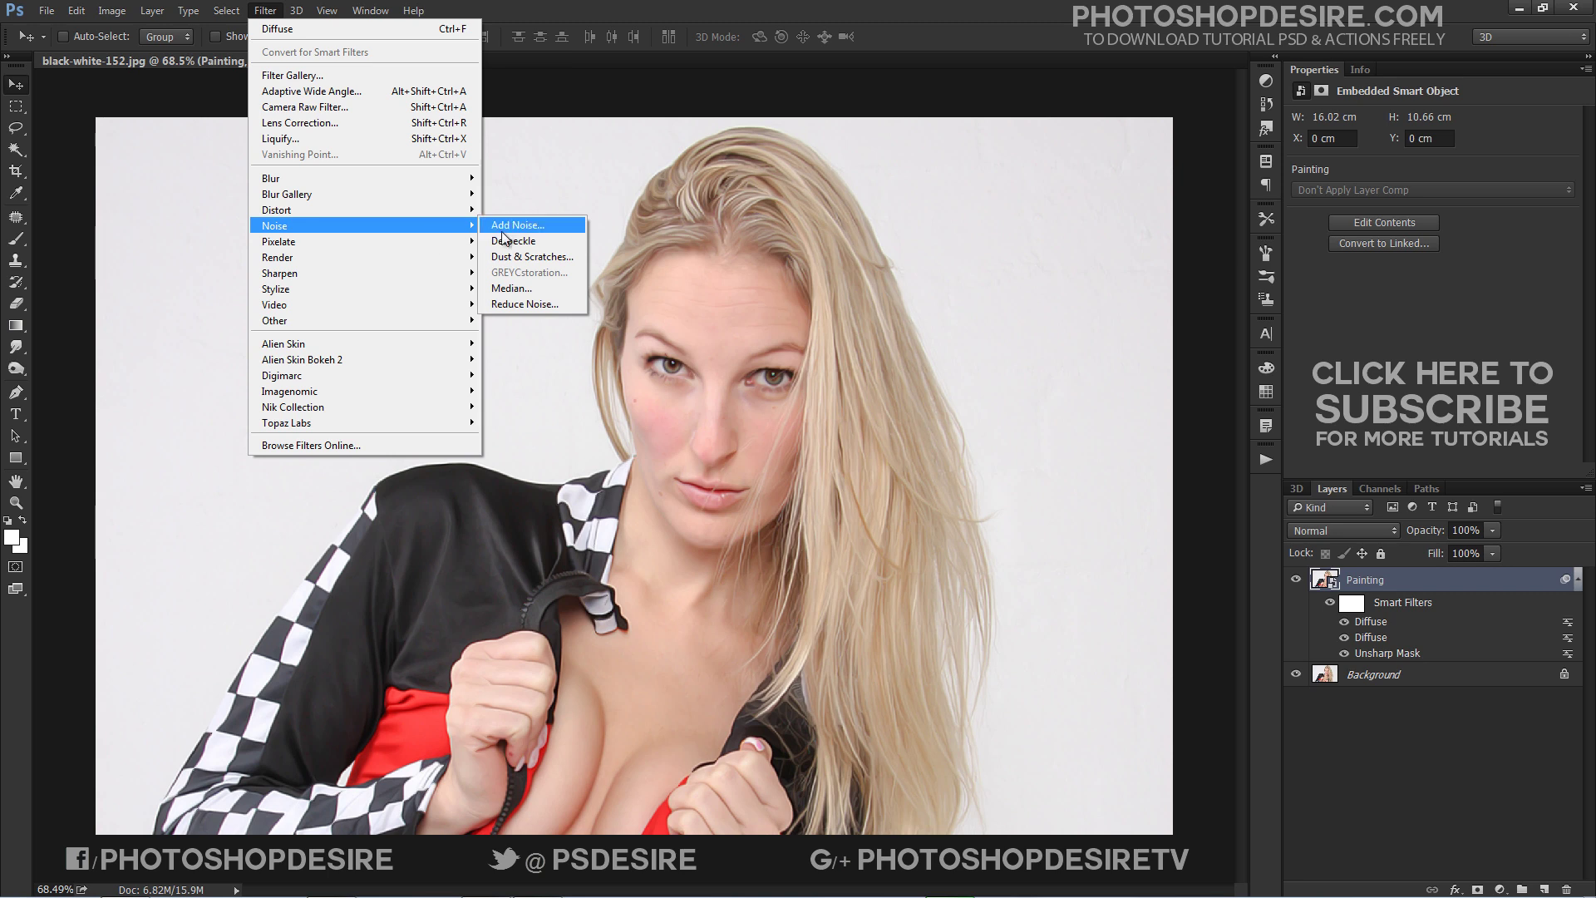
pyautogui.click(581, 307)
pyautogui.moveTo(1053, 296); pyautogui.dragTo(937, 554)
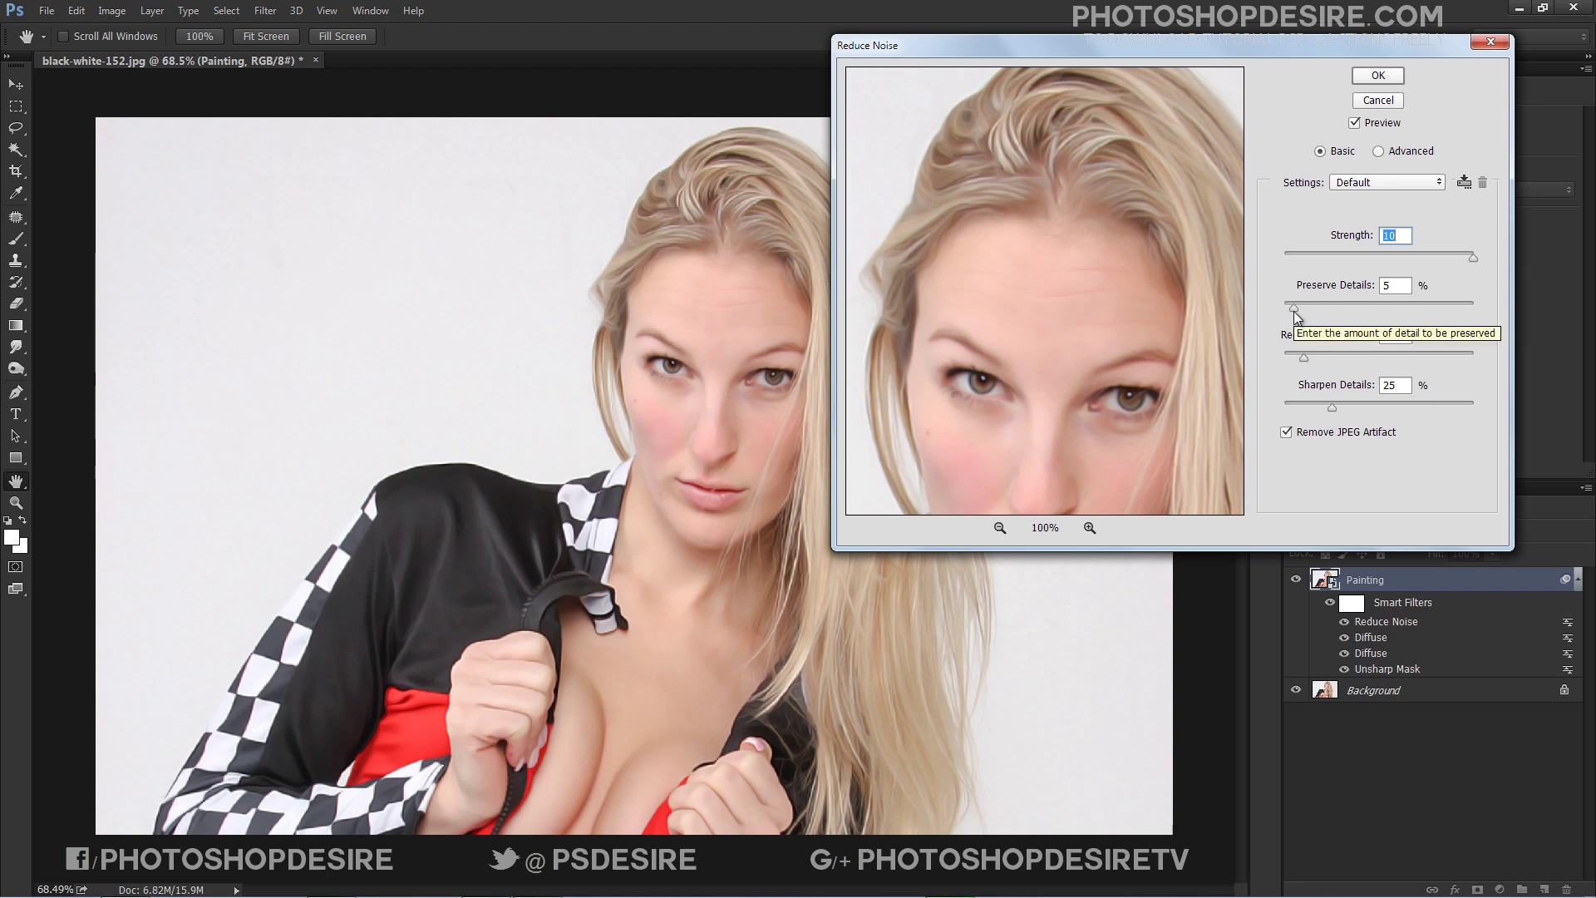
pyautogui.moveTo(1293, 309); pyautogui.dragTo(1280, 360)
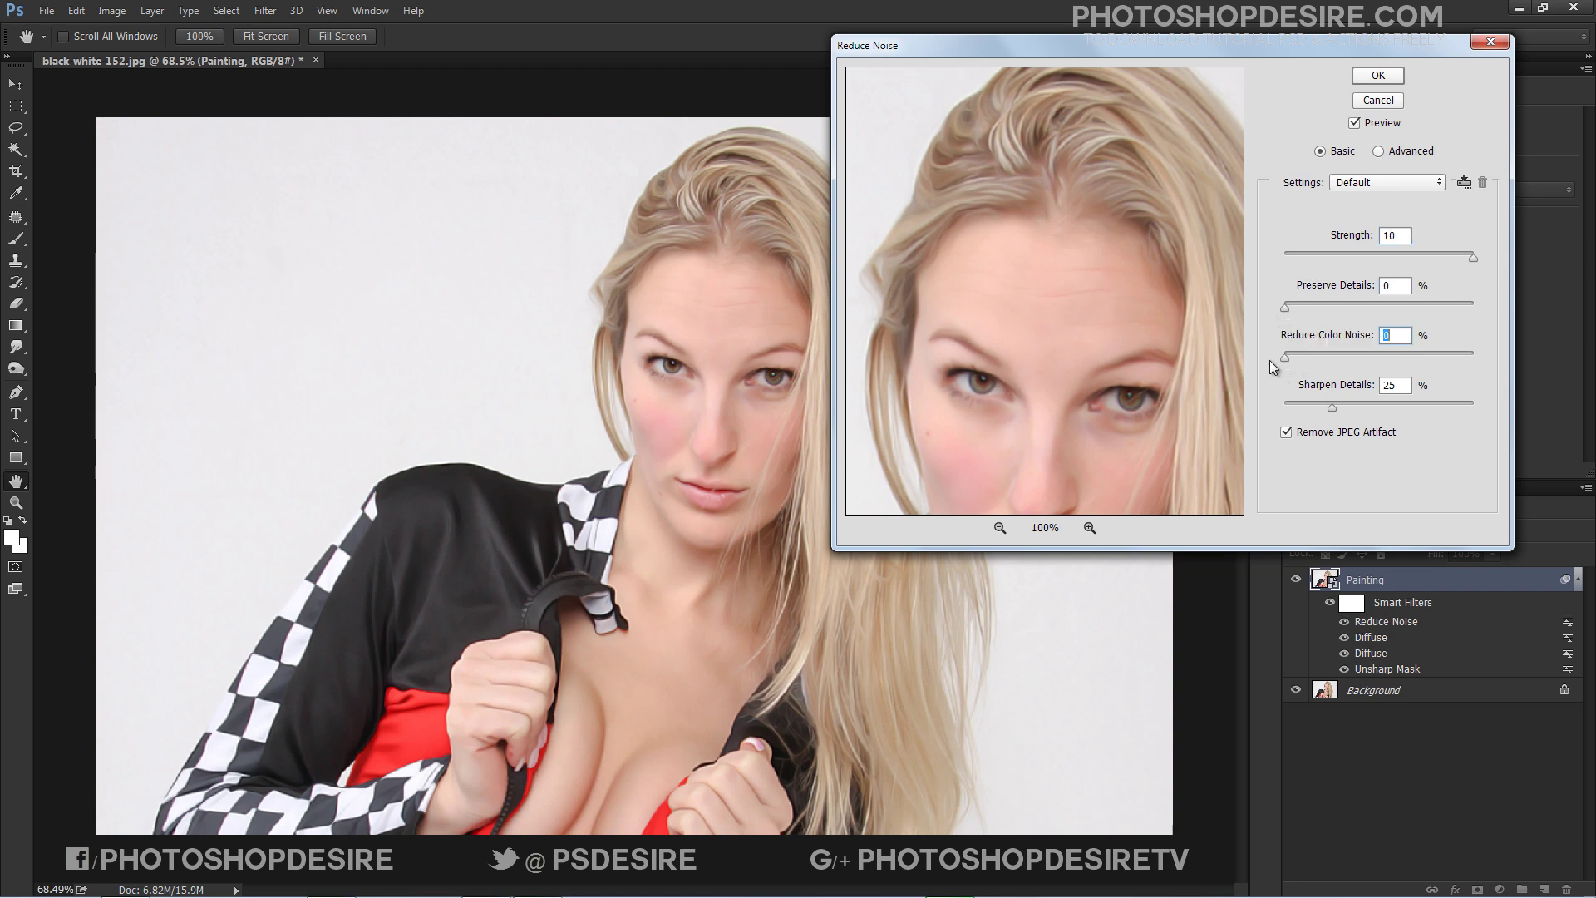
pyautogui.moveTo(1331, 409); pyautogui.dragTo(1275, 412)
pyautogui.click(1375, 75)
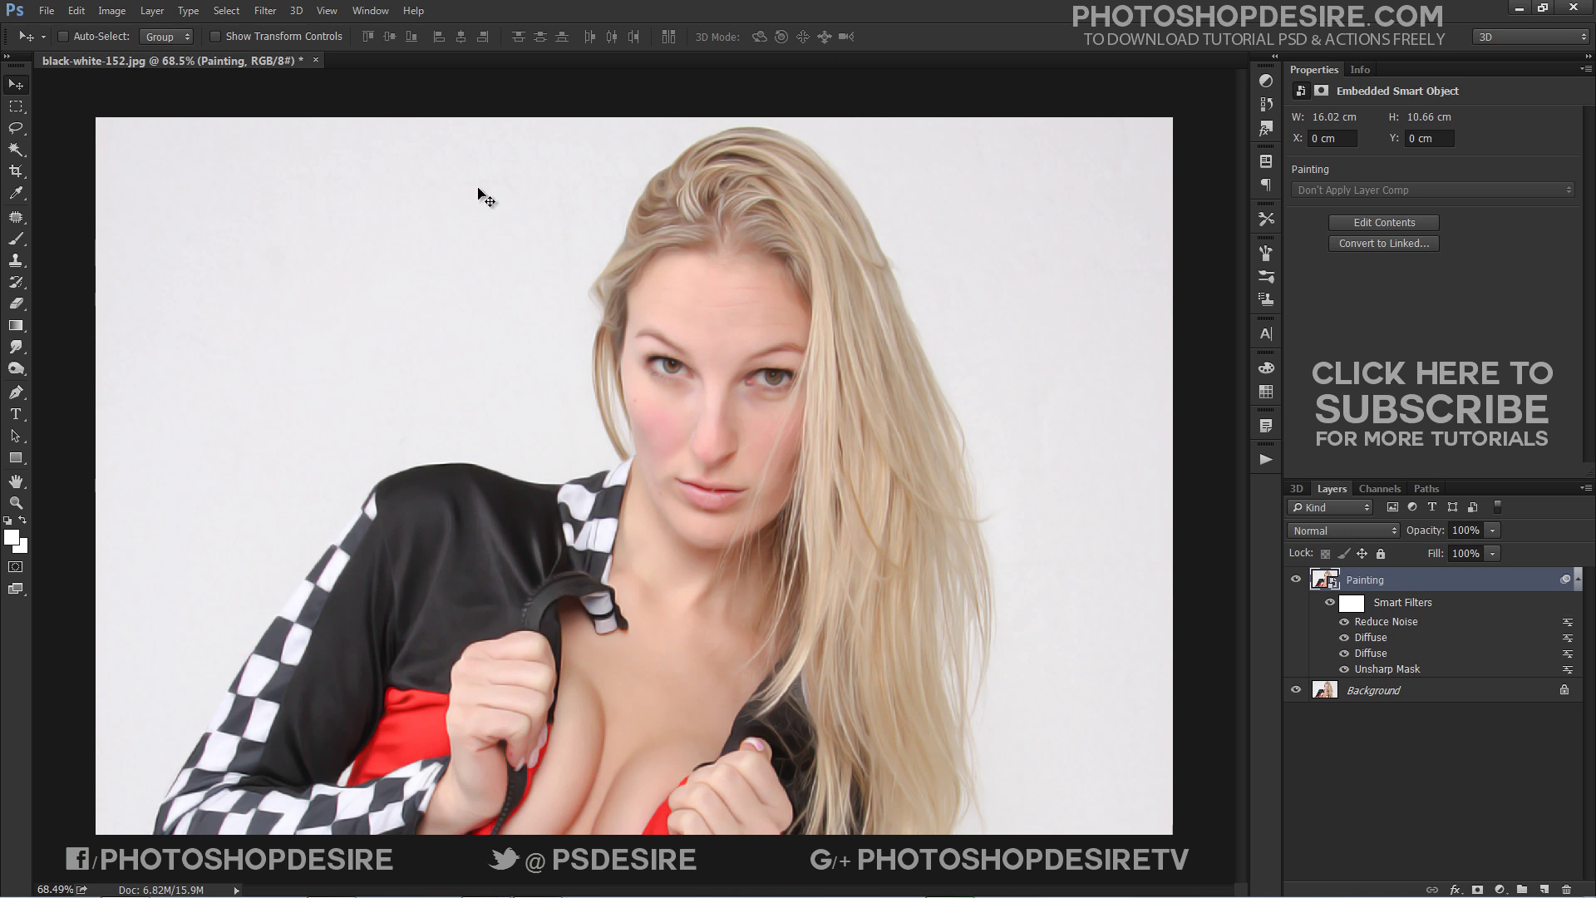
# Add another Reduce Noise: Strength 10, Preserve Details 5, Color Noise 25, Sharpen Details 50.
pyautogui.click(266, 11)
pyautogui.moveTo(440, 225)
pyautogui.click(562, 307)
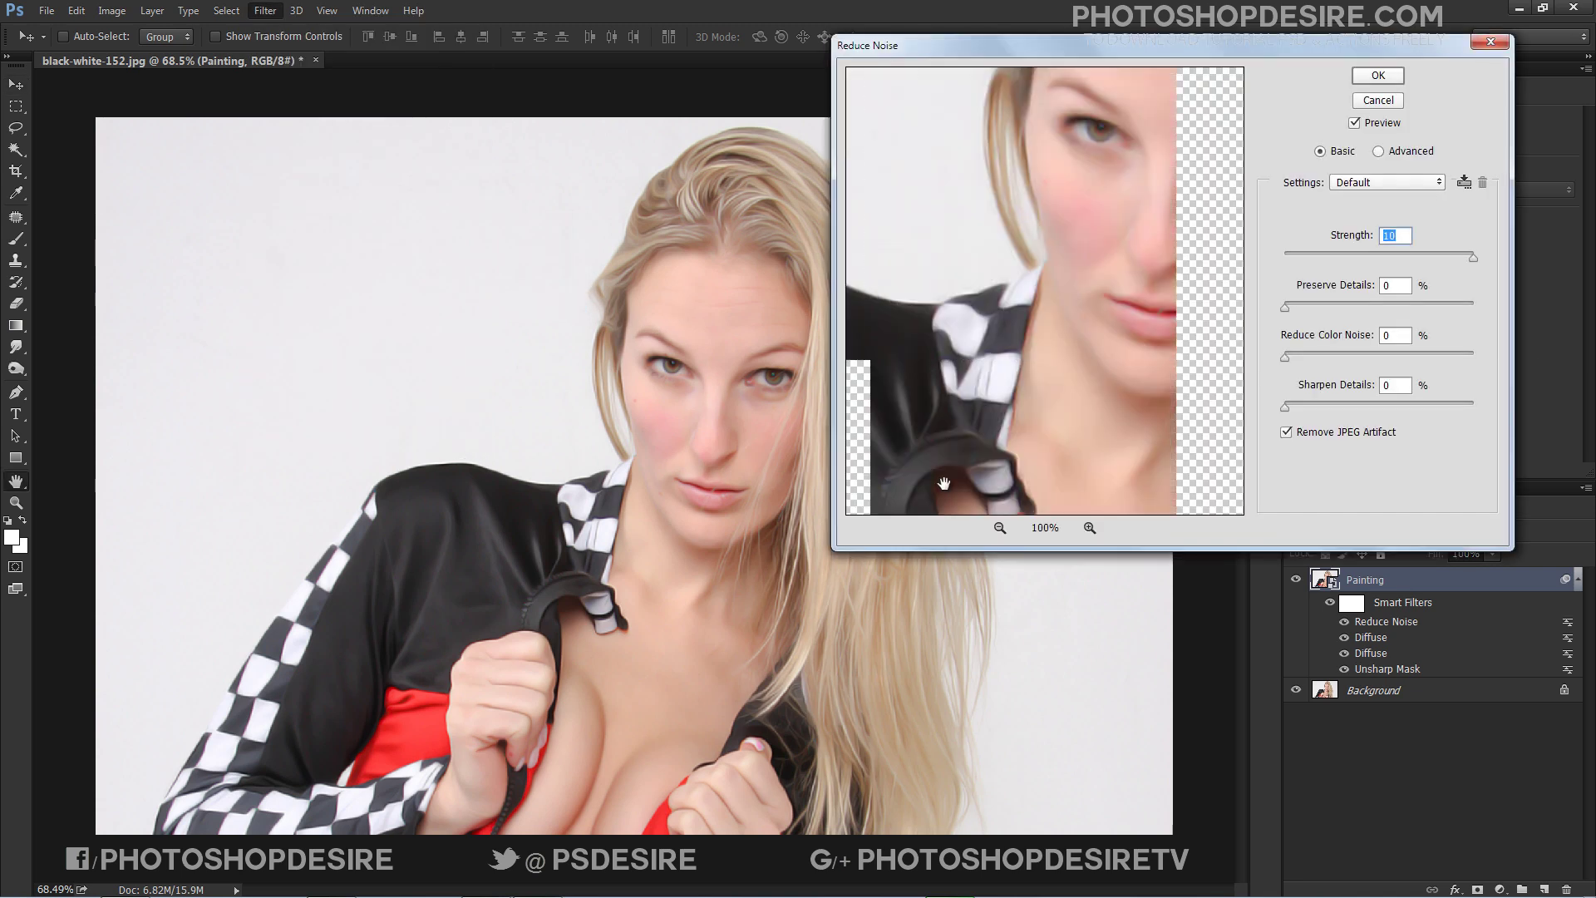
pyautogui.moveTo(1076, 235); pyautogui.dragTo(1015, 338)
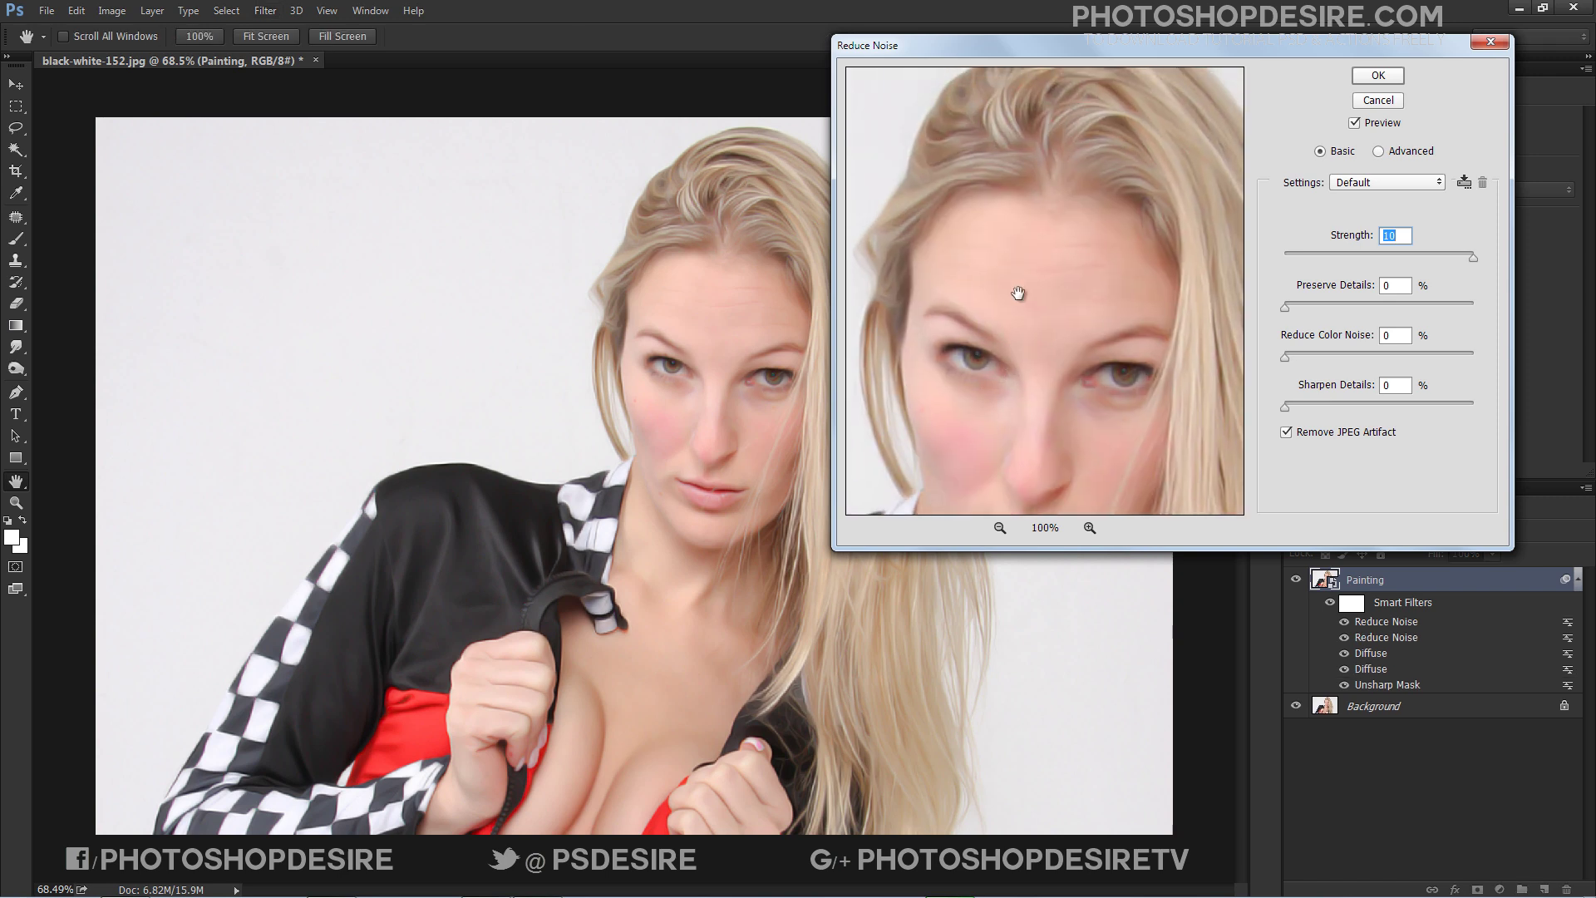
pyautogui.moveTo(1022, 252); pyautogui.dragTo(1014, 330)
pyautogui.click(1320, 307)
pyautogui.moveTo(1319, 308); pyautogui.dragTo(1297, 318)
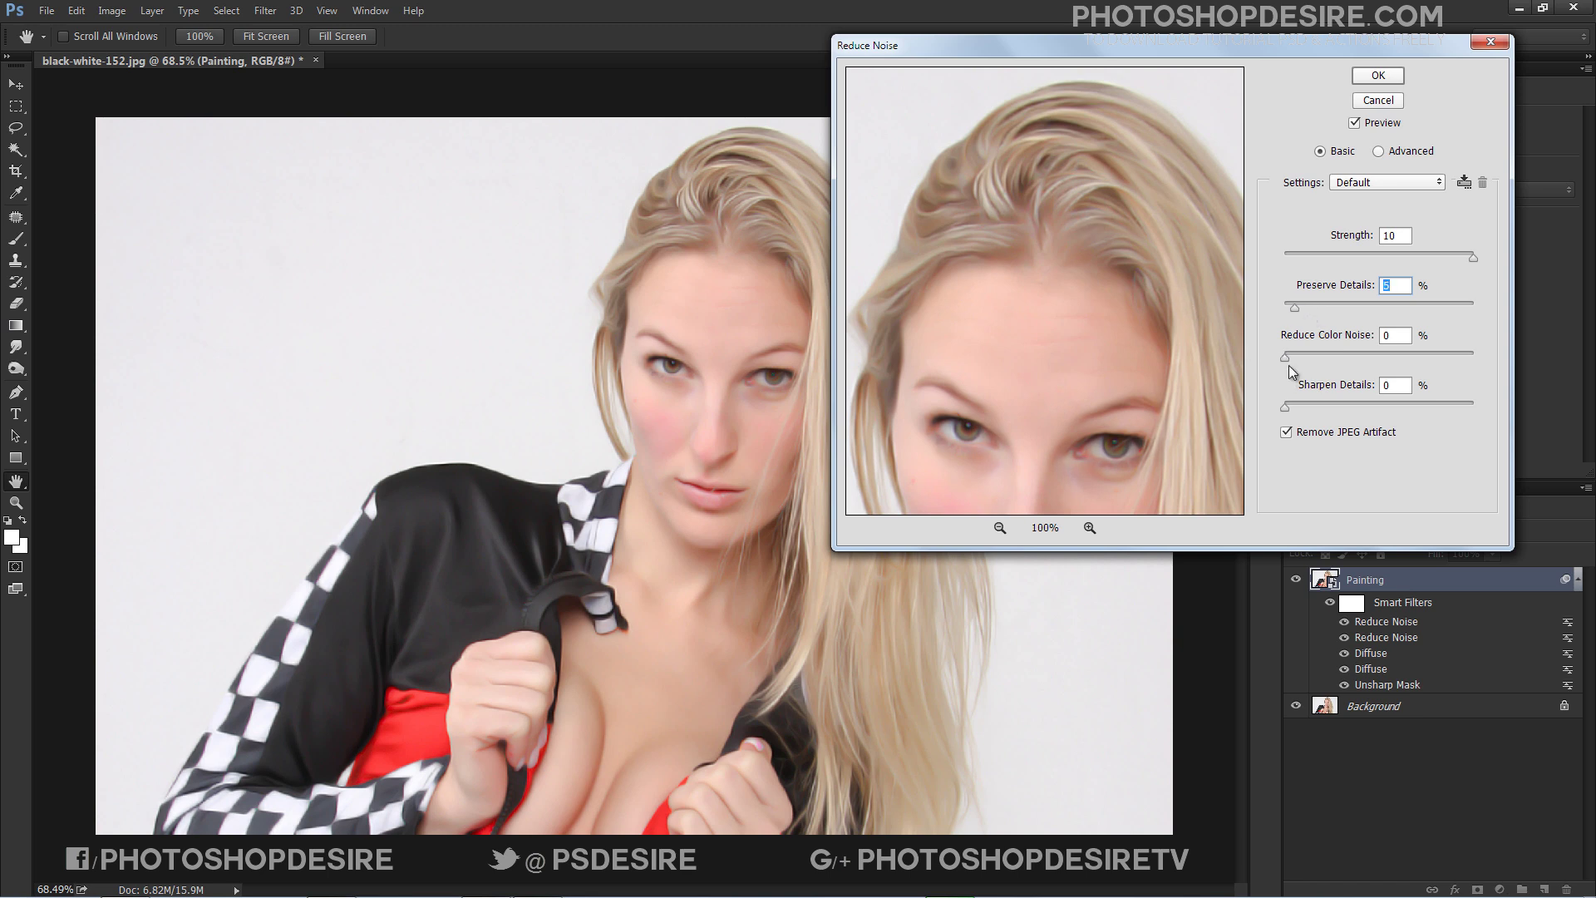
pyautogui.moveTo(1289, 361); pyautogui.dragTo(1332, 359)
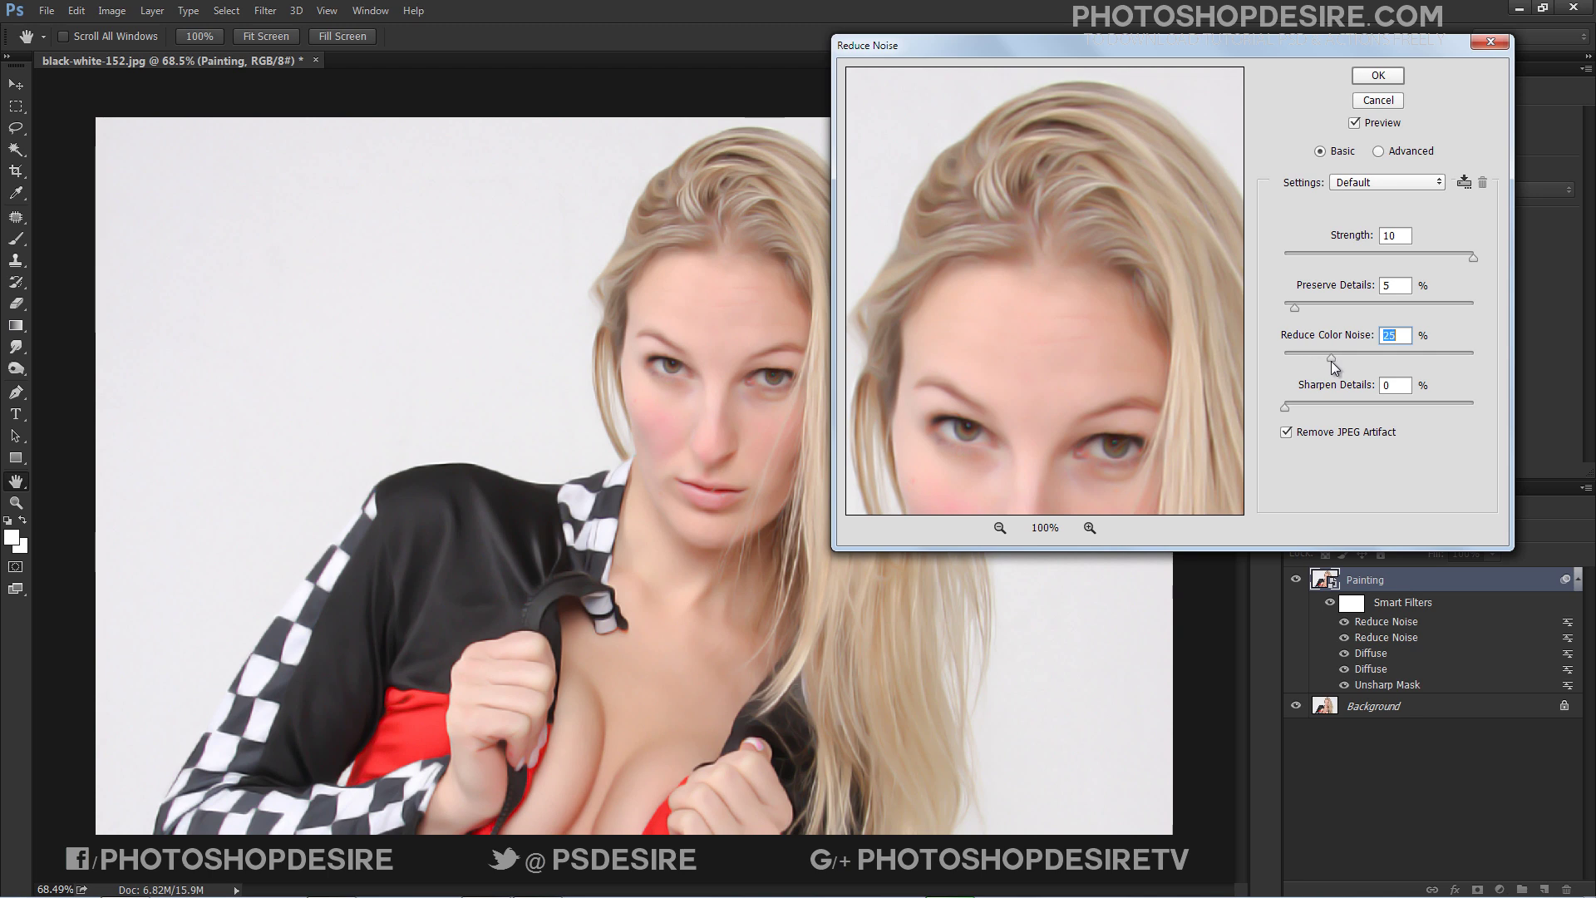
pyautogui.moveTo(1285, 409); pyautogui.dragTo(1348, 409)
pyautogui.moveTo(1378, 401); pyautogui.dragTo(1379, 400)
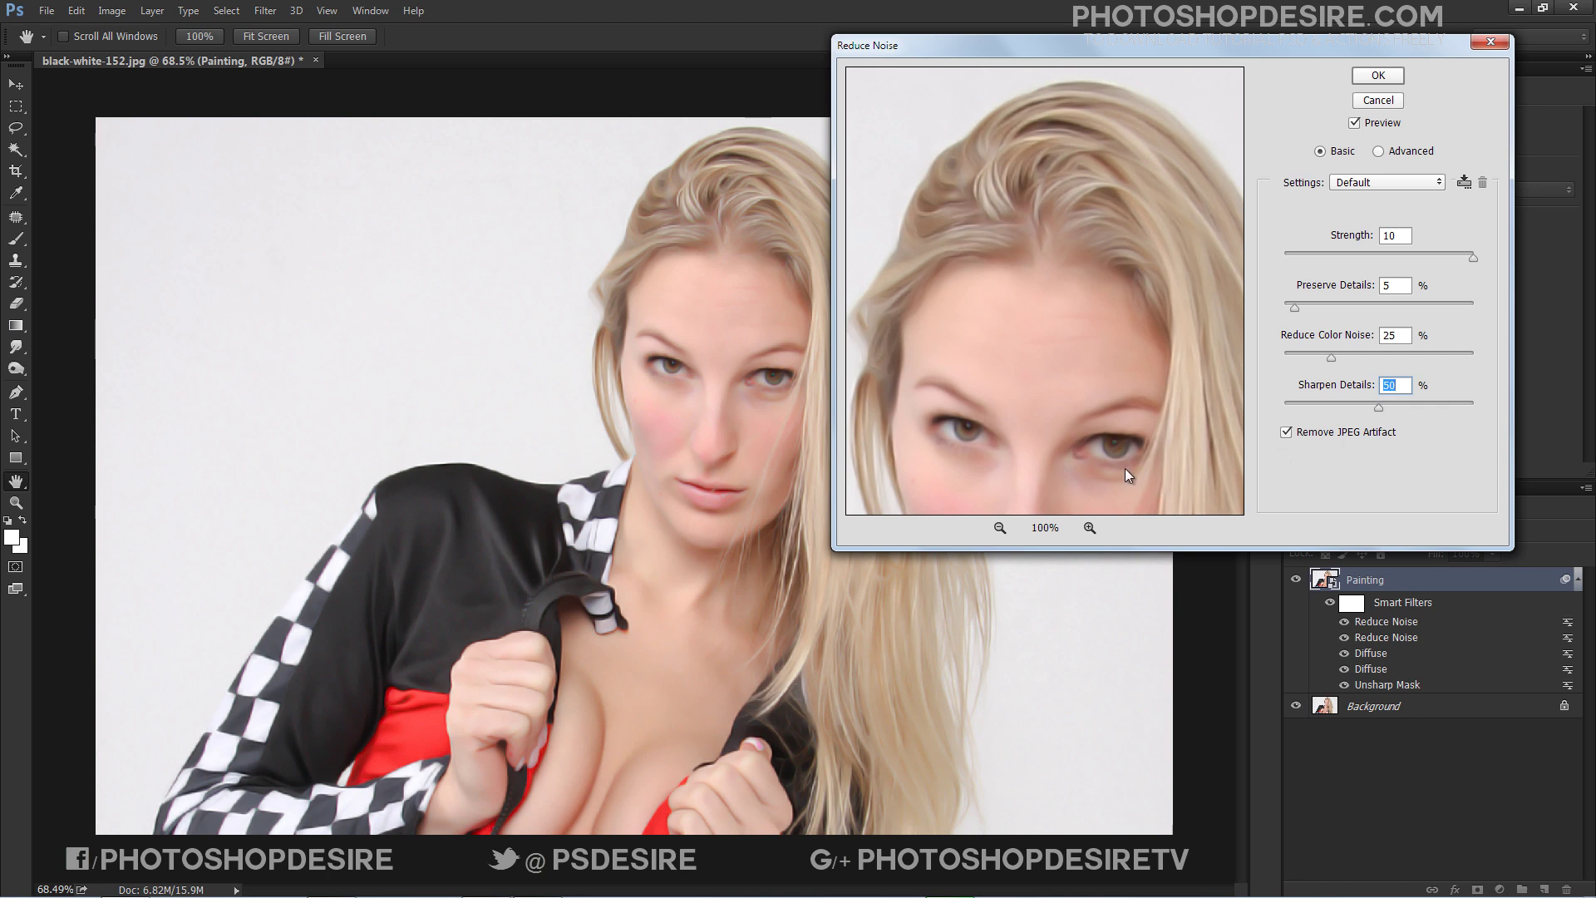
pyautogui.click(1377, 76)
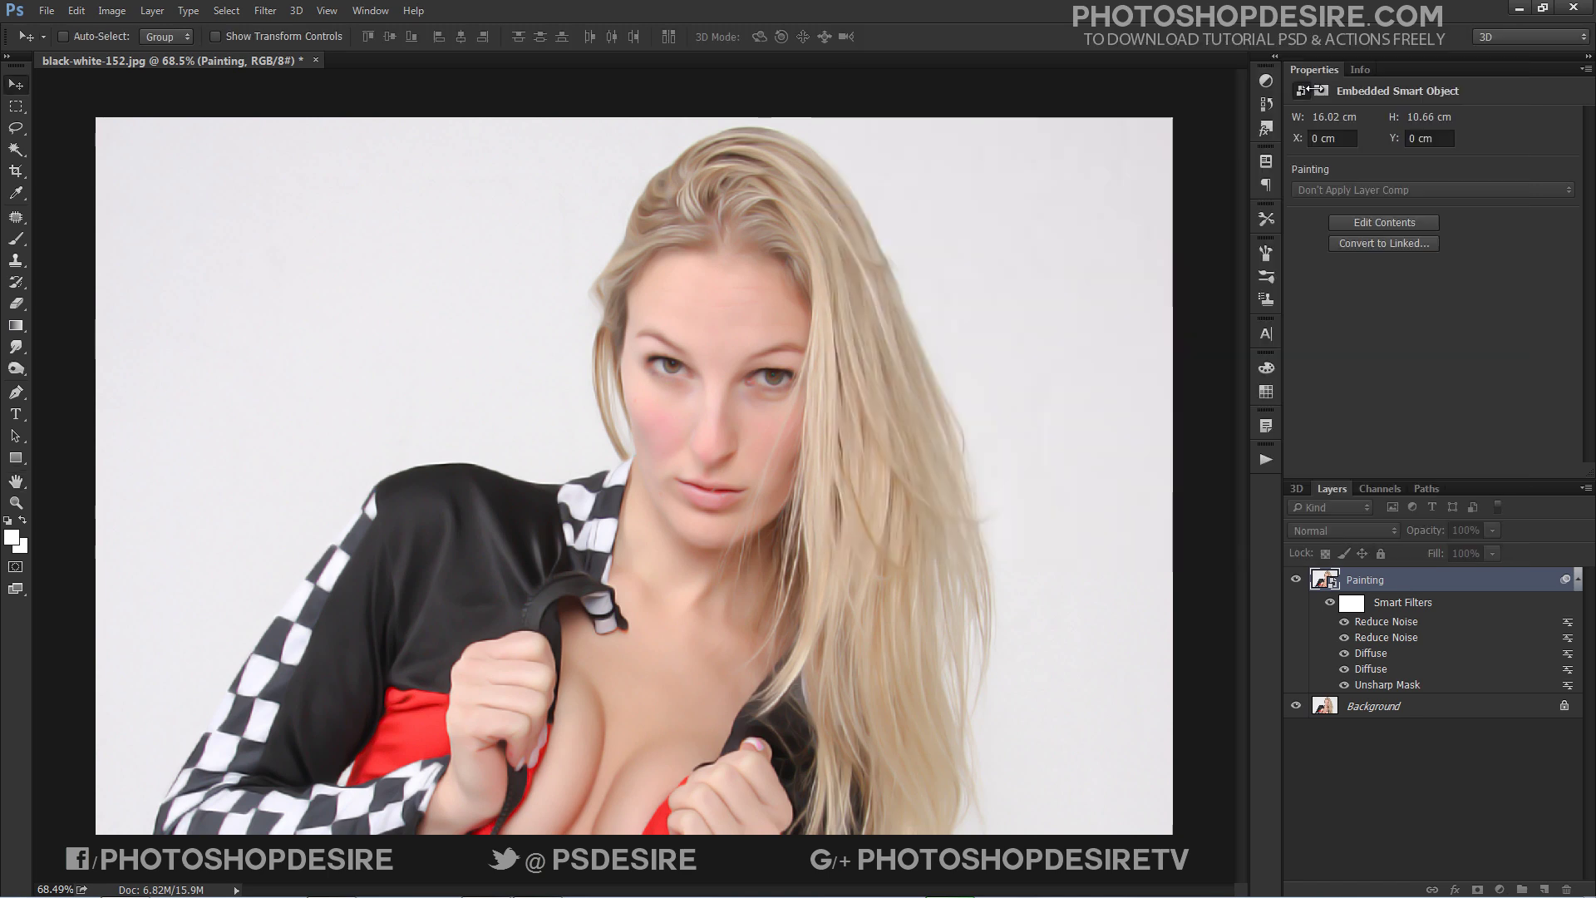
# Toggle the Painting layer's visibility to compare before and after.
pyautogui.click(1296, 582)
pyautogui.click(1296, 582)
pyautogui.click(1296, 582)
pyautogui.click(1296, 582)
pyautogui.click(1296, 582)
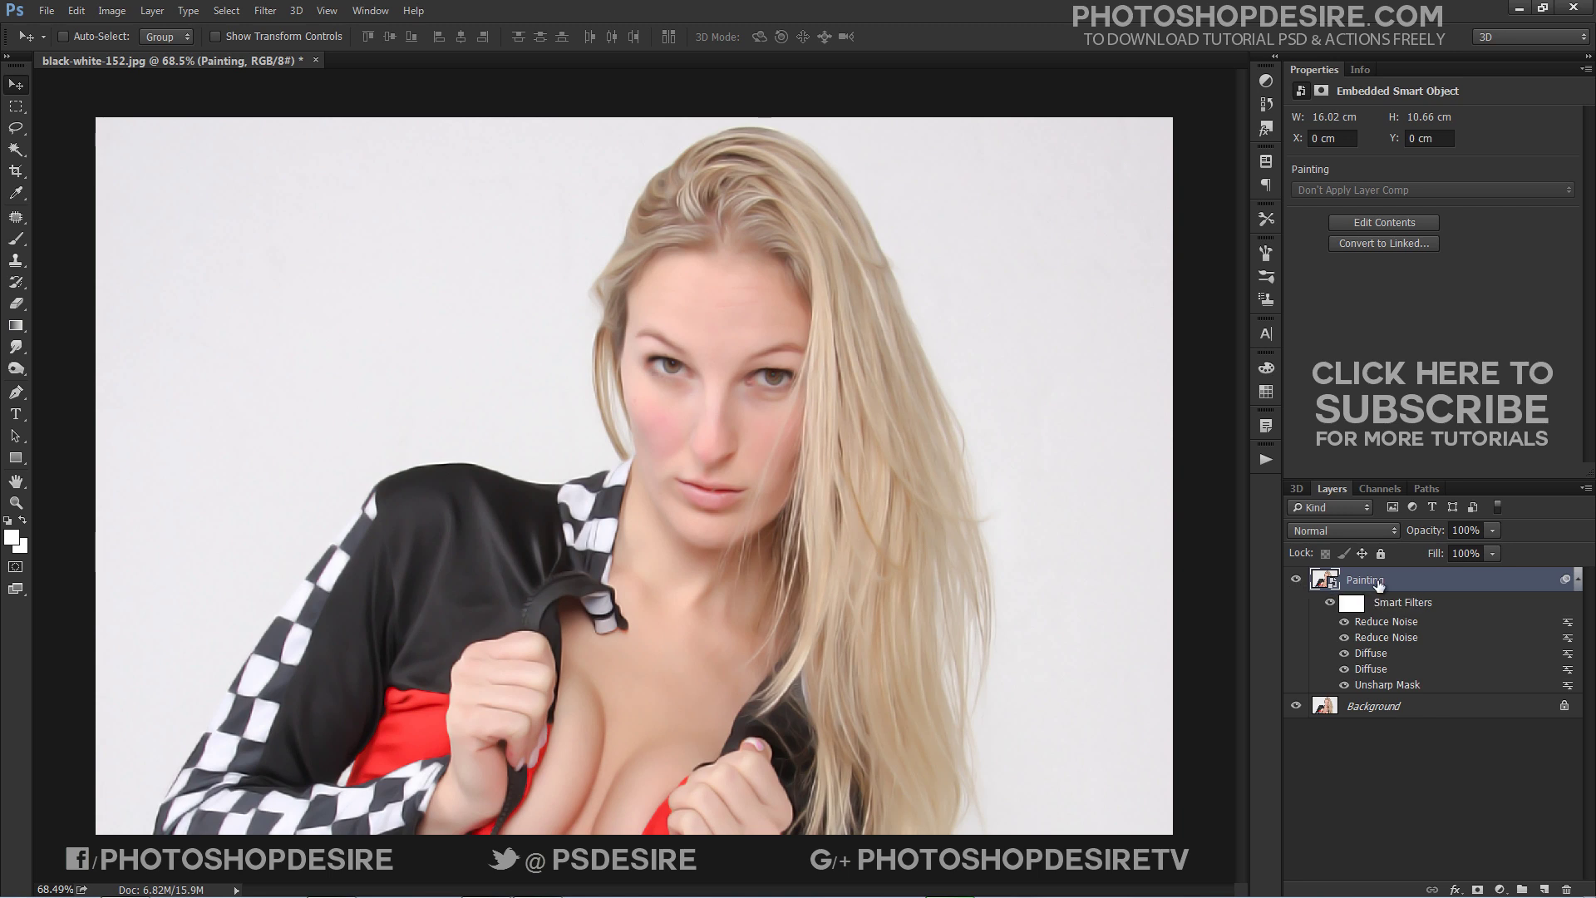
# Stamp the visible layers into a new layer named 'High Dynamic'.
pyautogui.hotkey('ctrl', 'shift', 'alt', 'e')
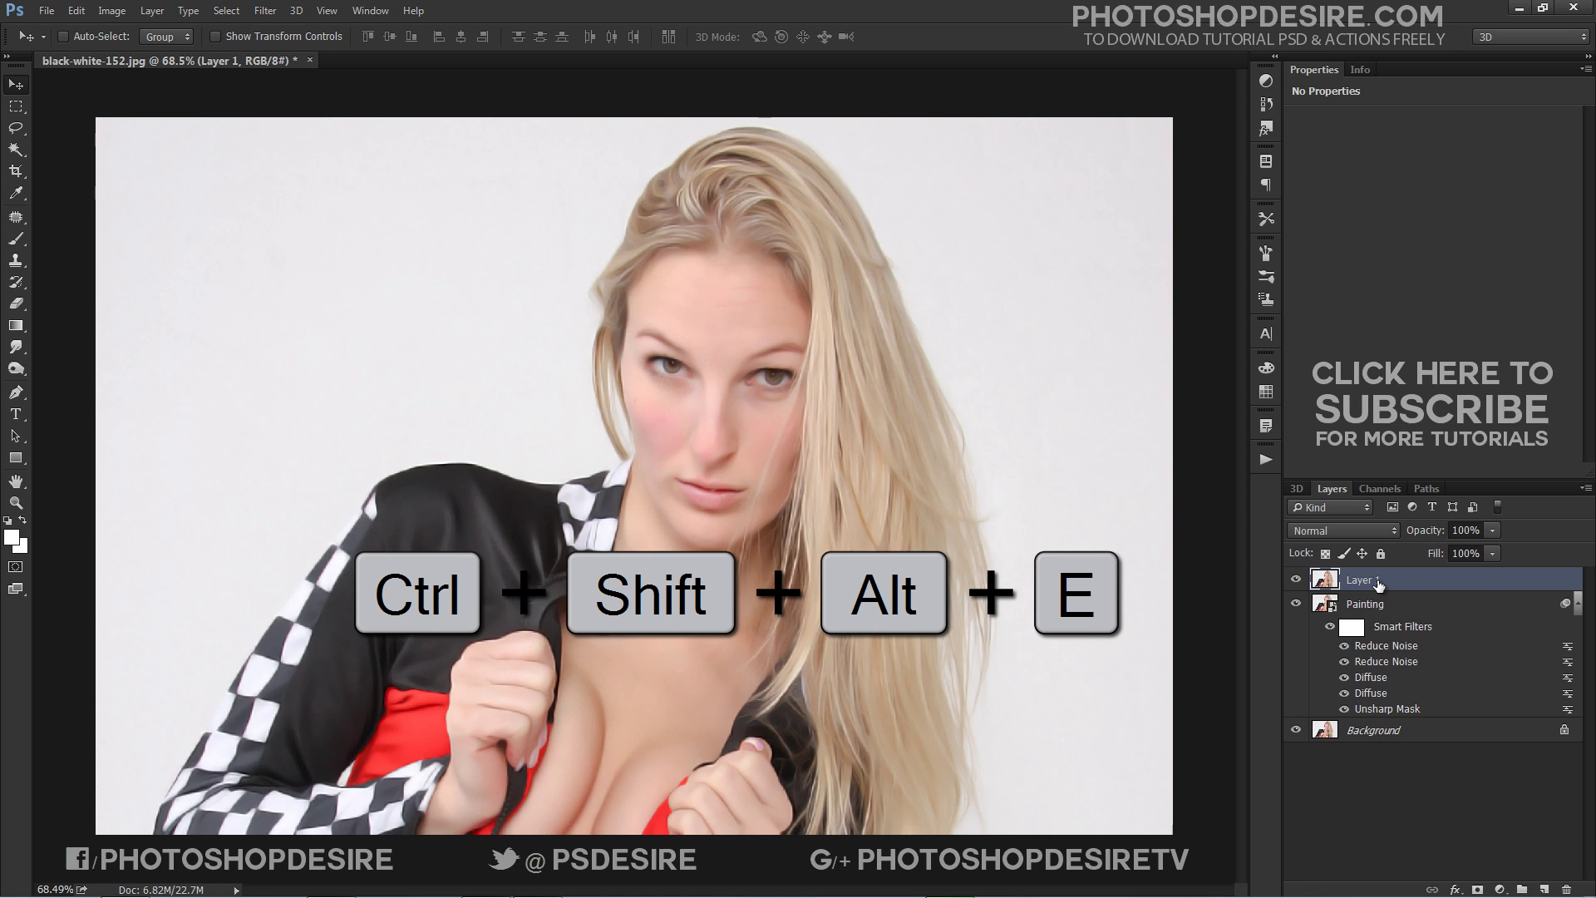
pyautogui.doubleClick(1371, 581)
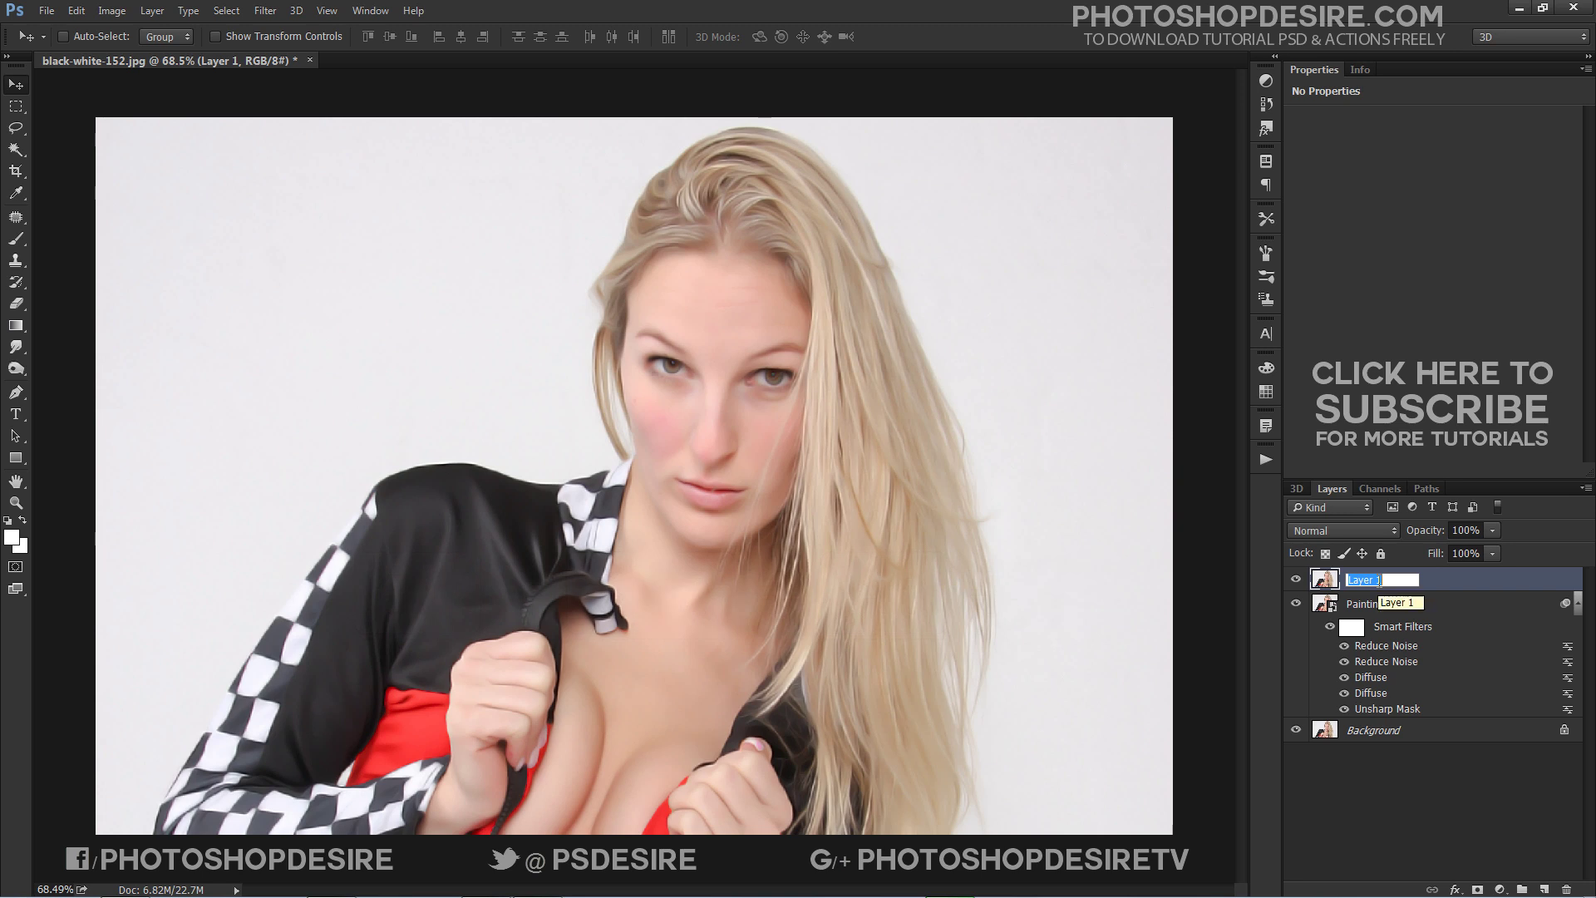
pyautogui.write('High Dynamic')
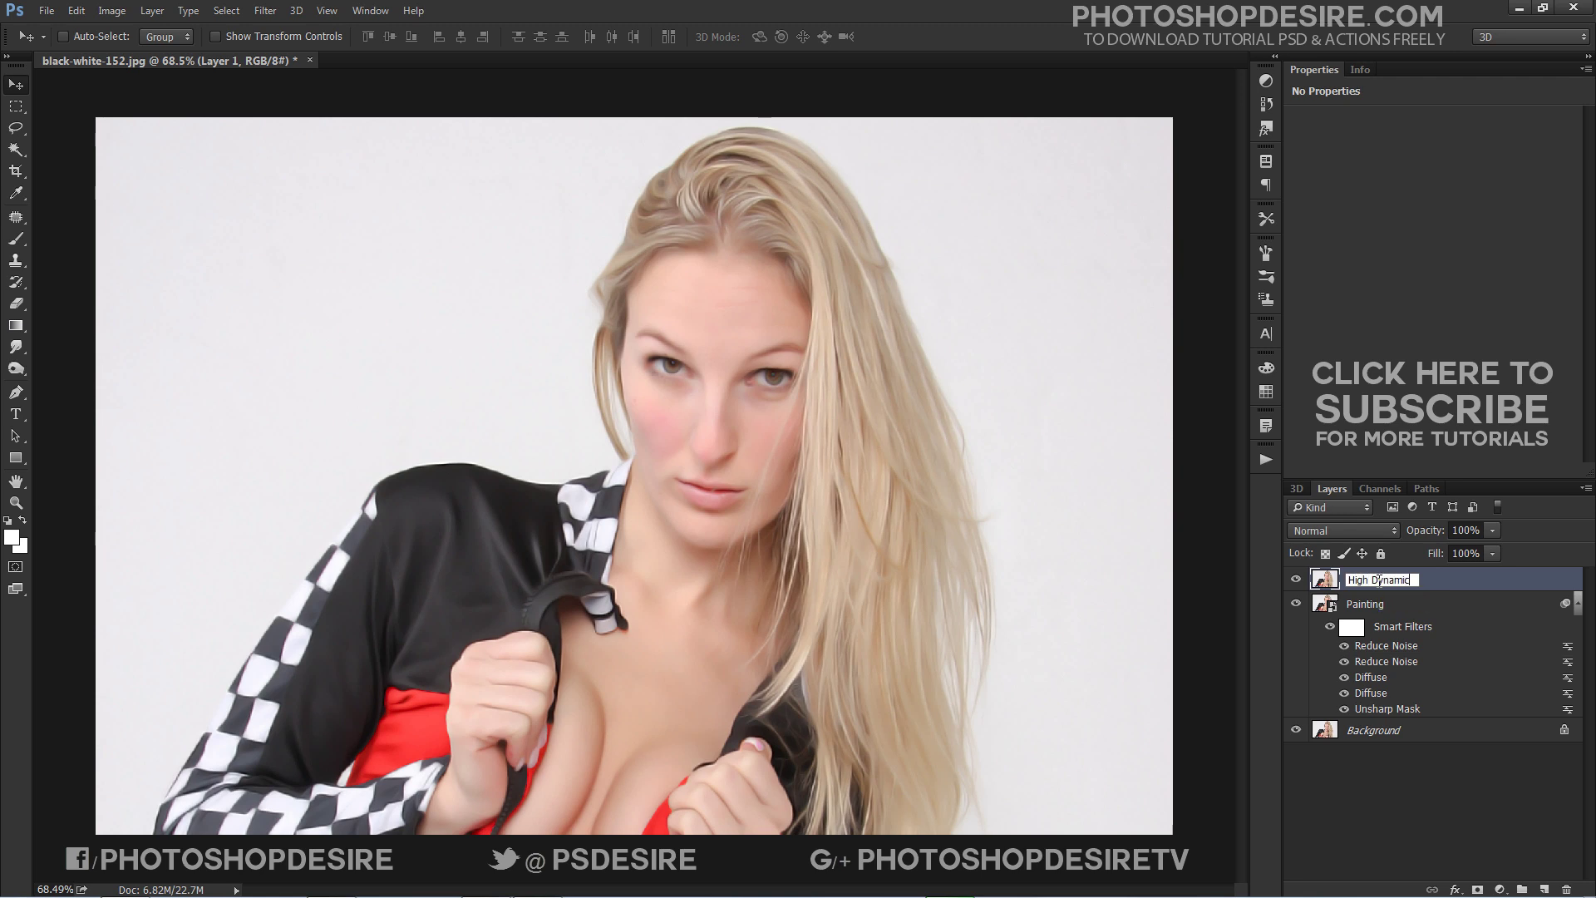
pyautogui.click(1436, 780)
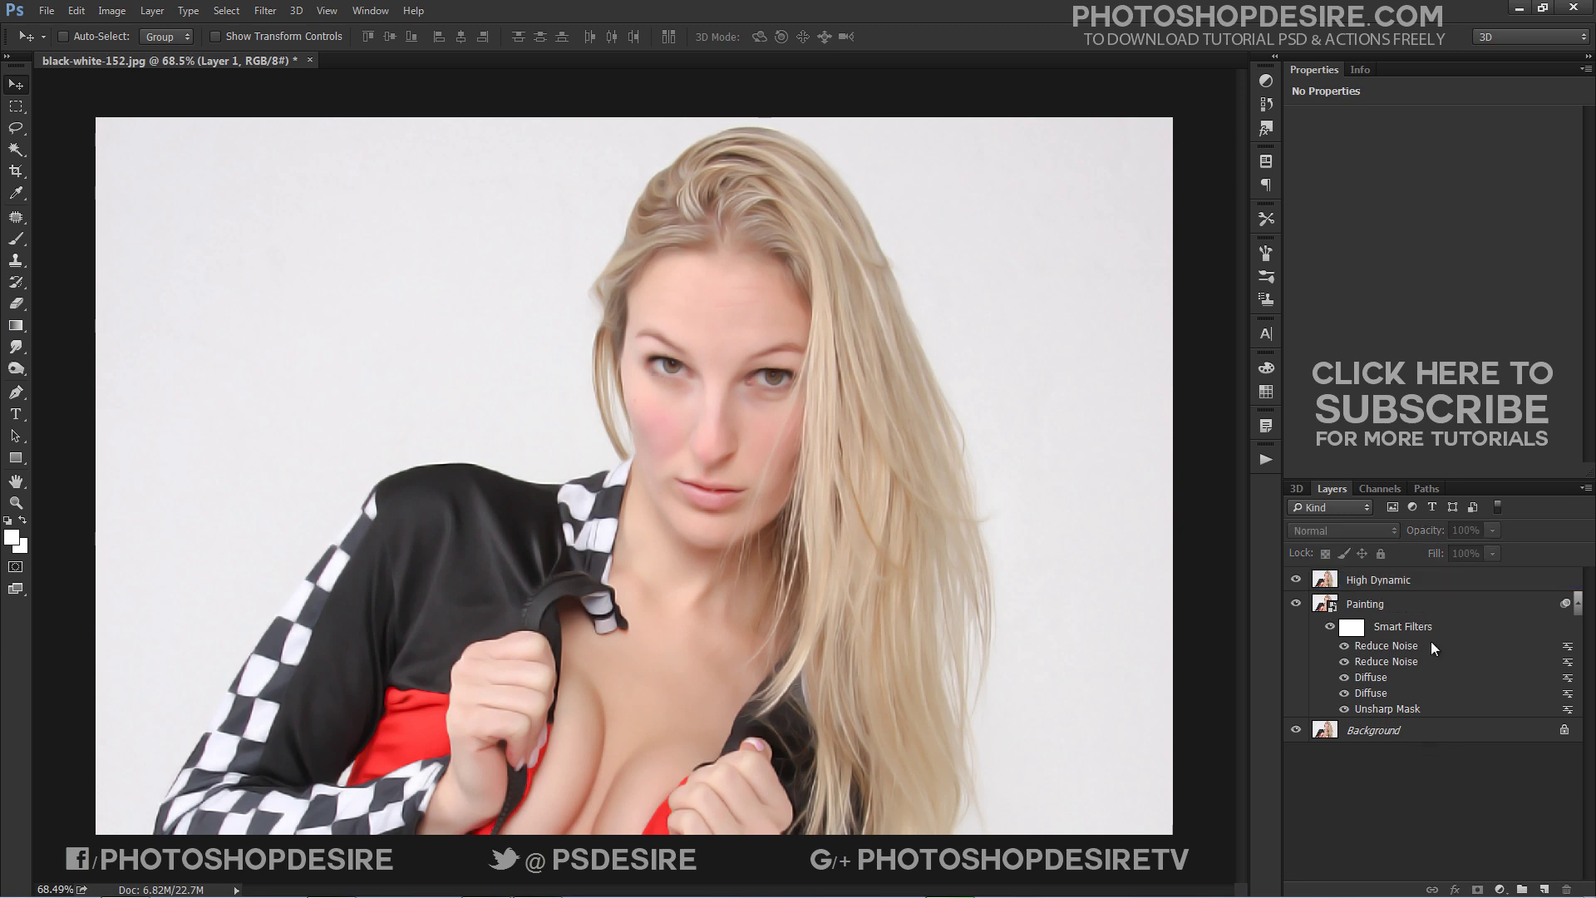
pyautogui.click(1403, 585)
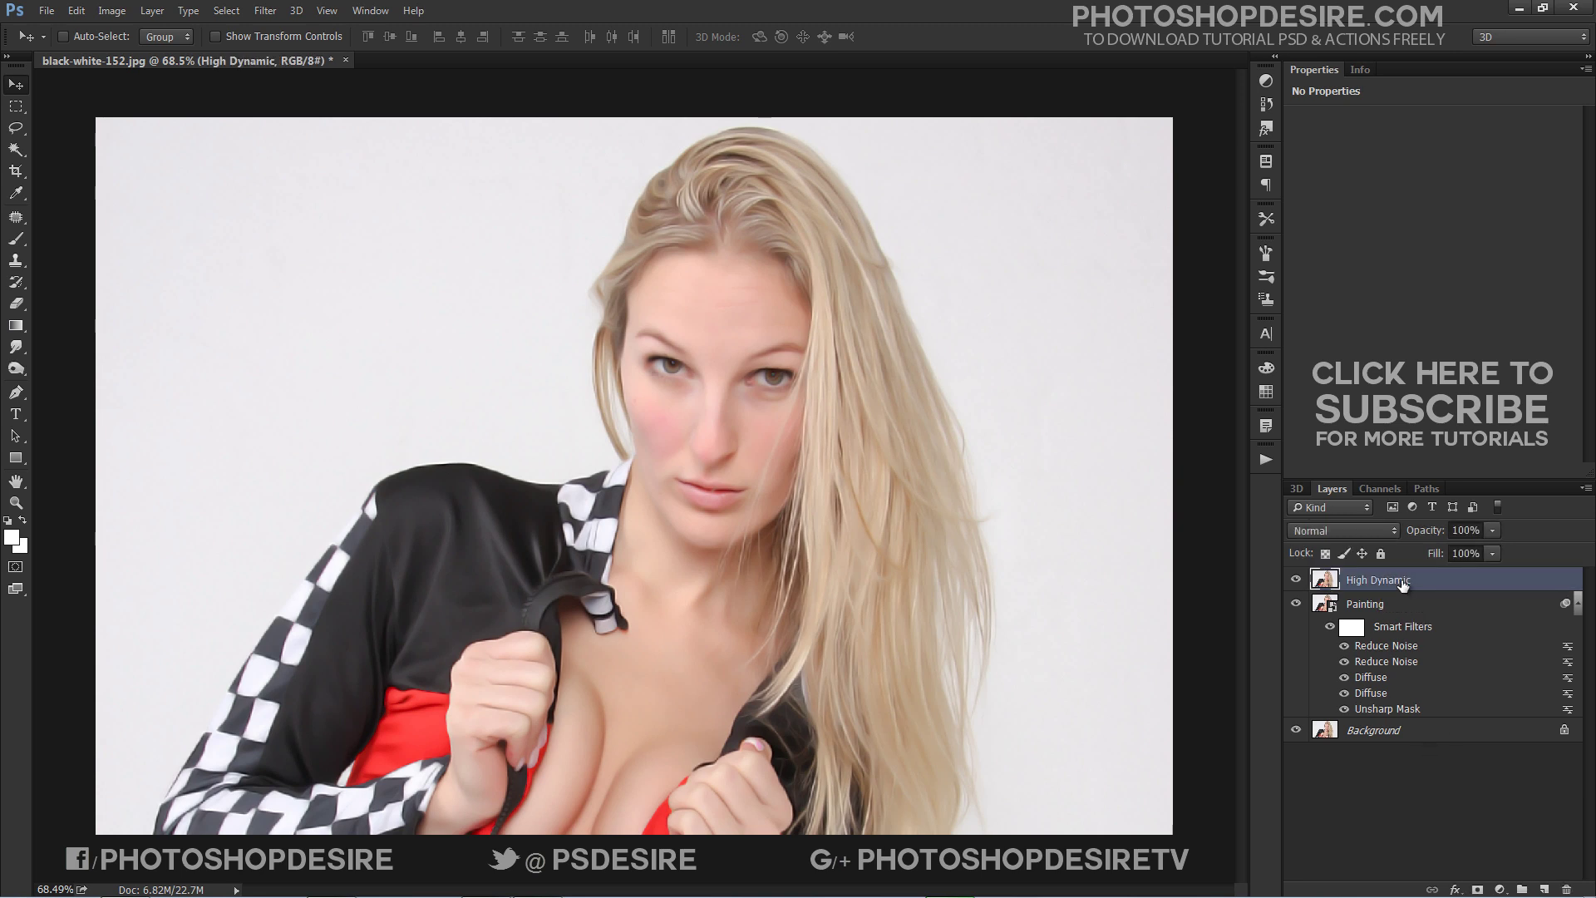
# Desaturate and invert the High Dynamic layer, then blend it in Overlay mode.
pyautogui.click(111, 11)
pyautogui.moveTo(249, 53)
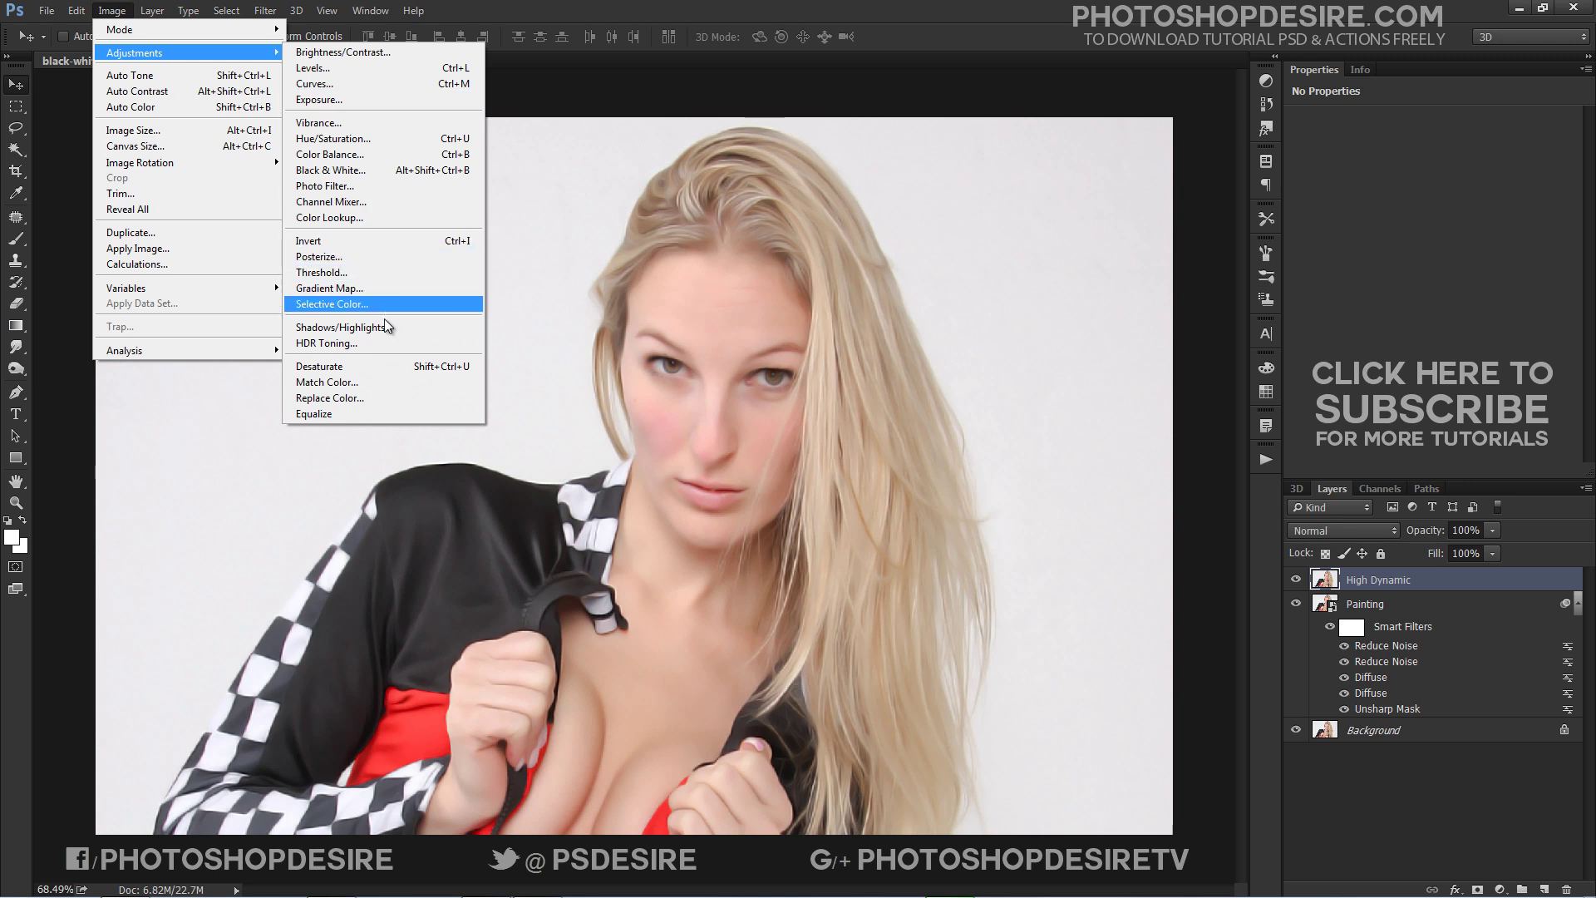
pyautogui.click(386, 366)
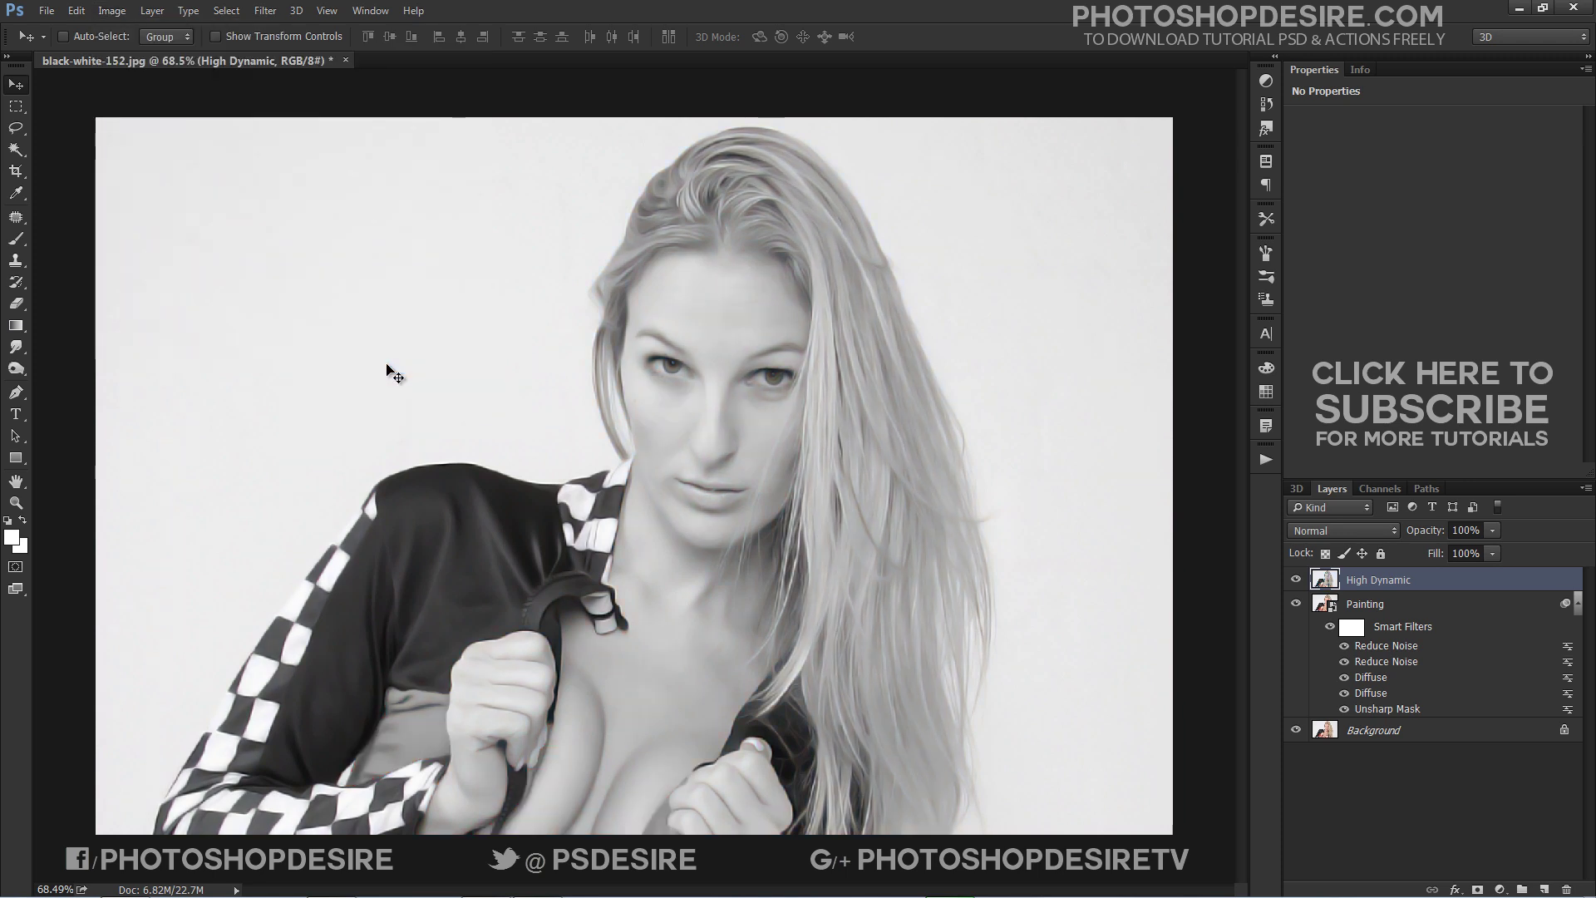
pyautogui.click(113, 12)
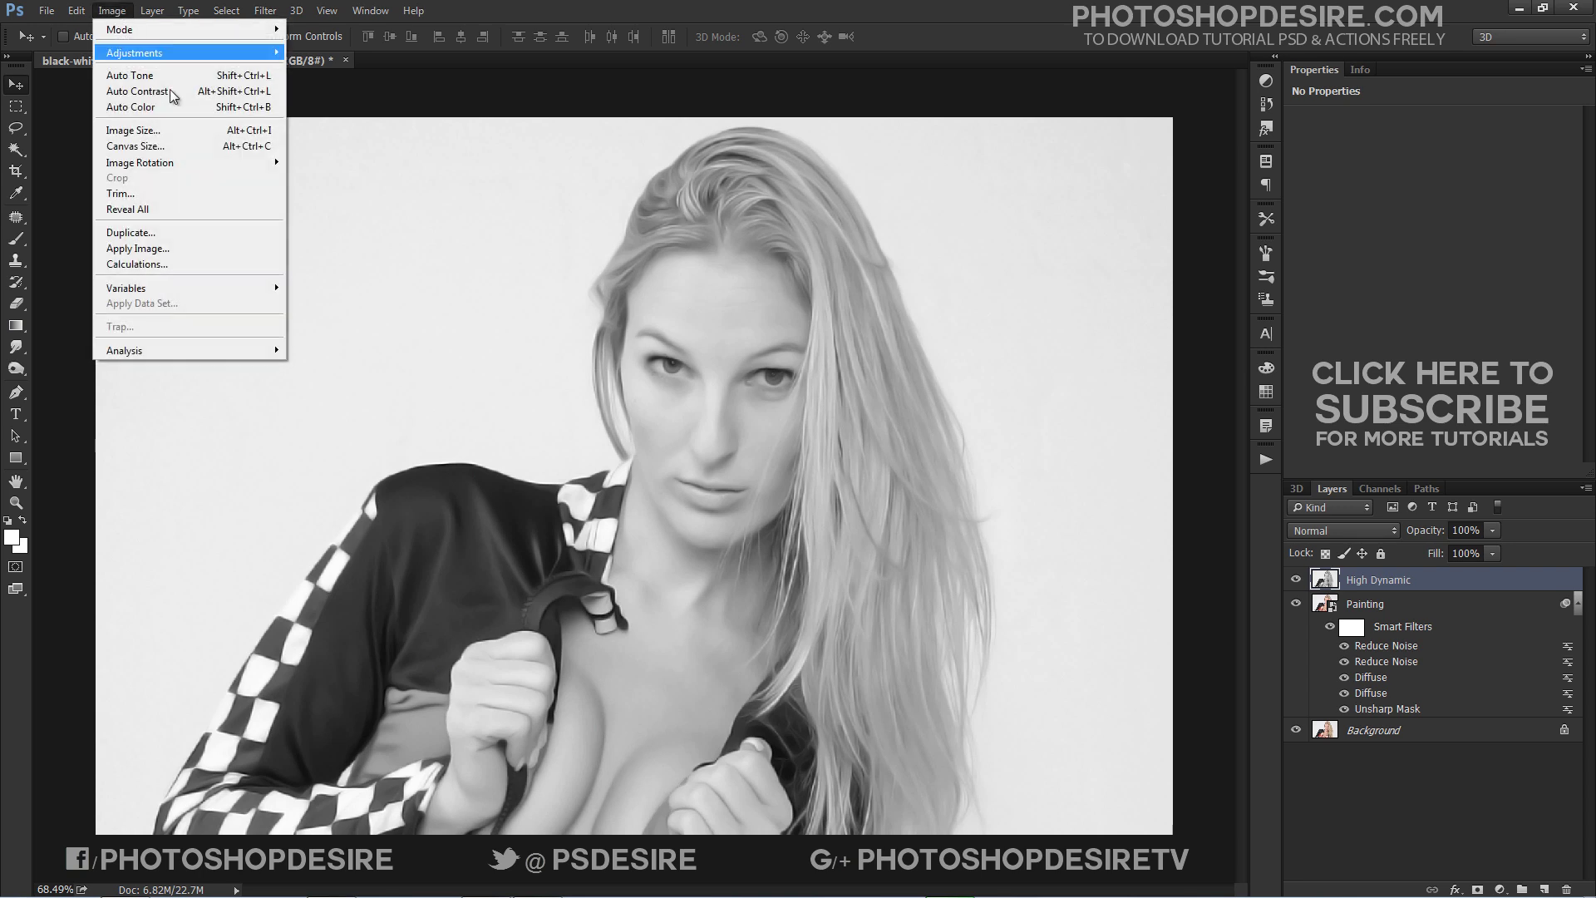
pyautogui.moveTo(179, 53)
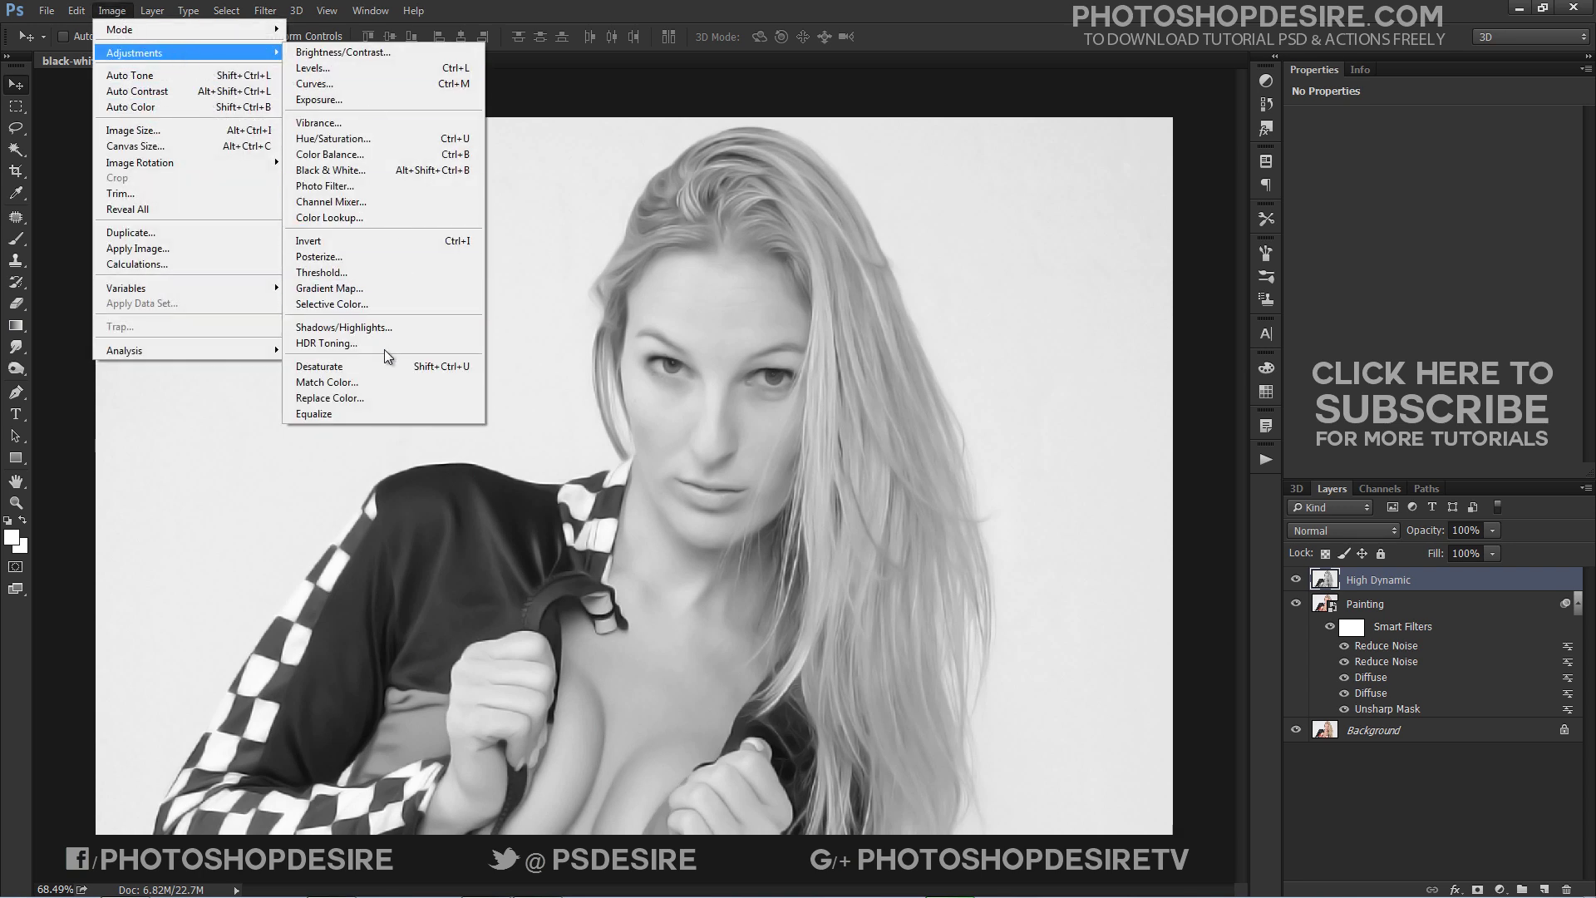
pyautogui.click(382, 240)
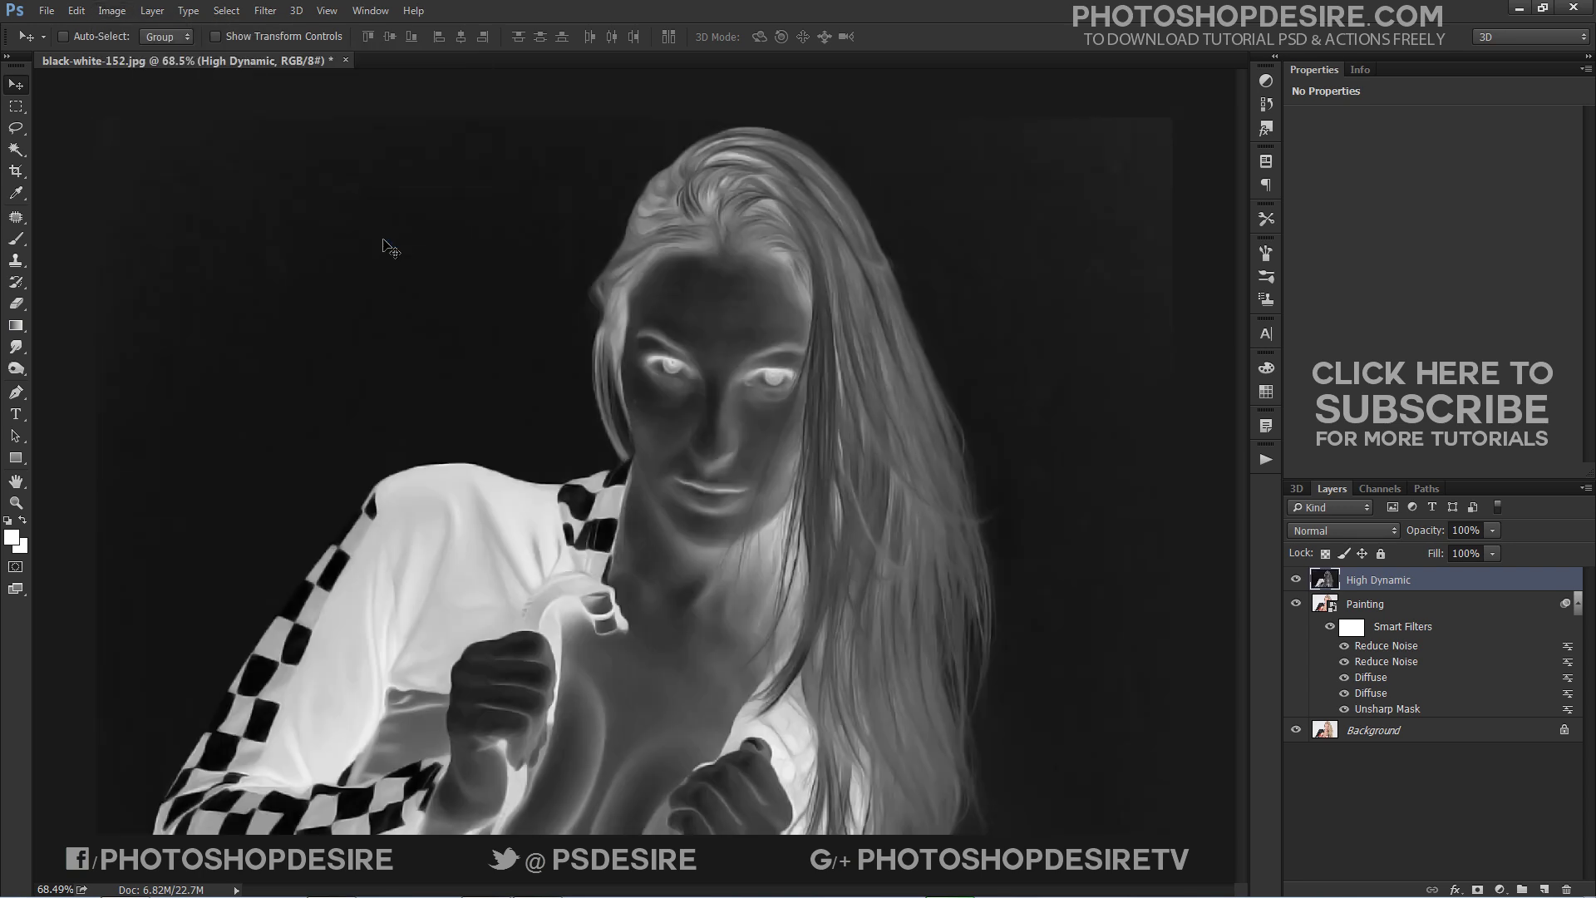
pyautogui.click(1356, 531)
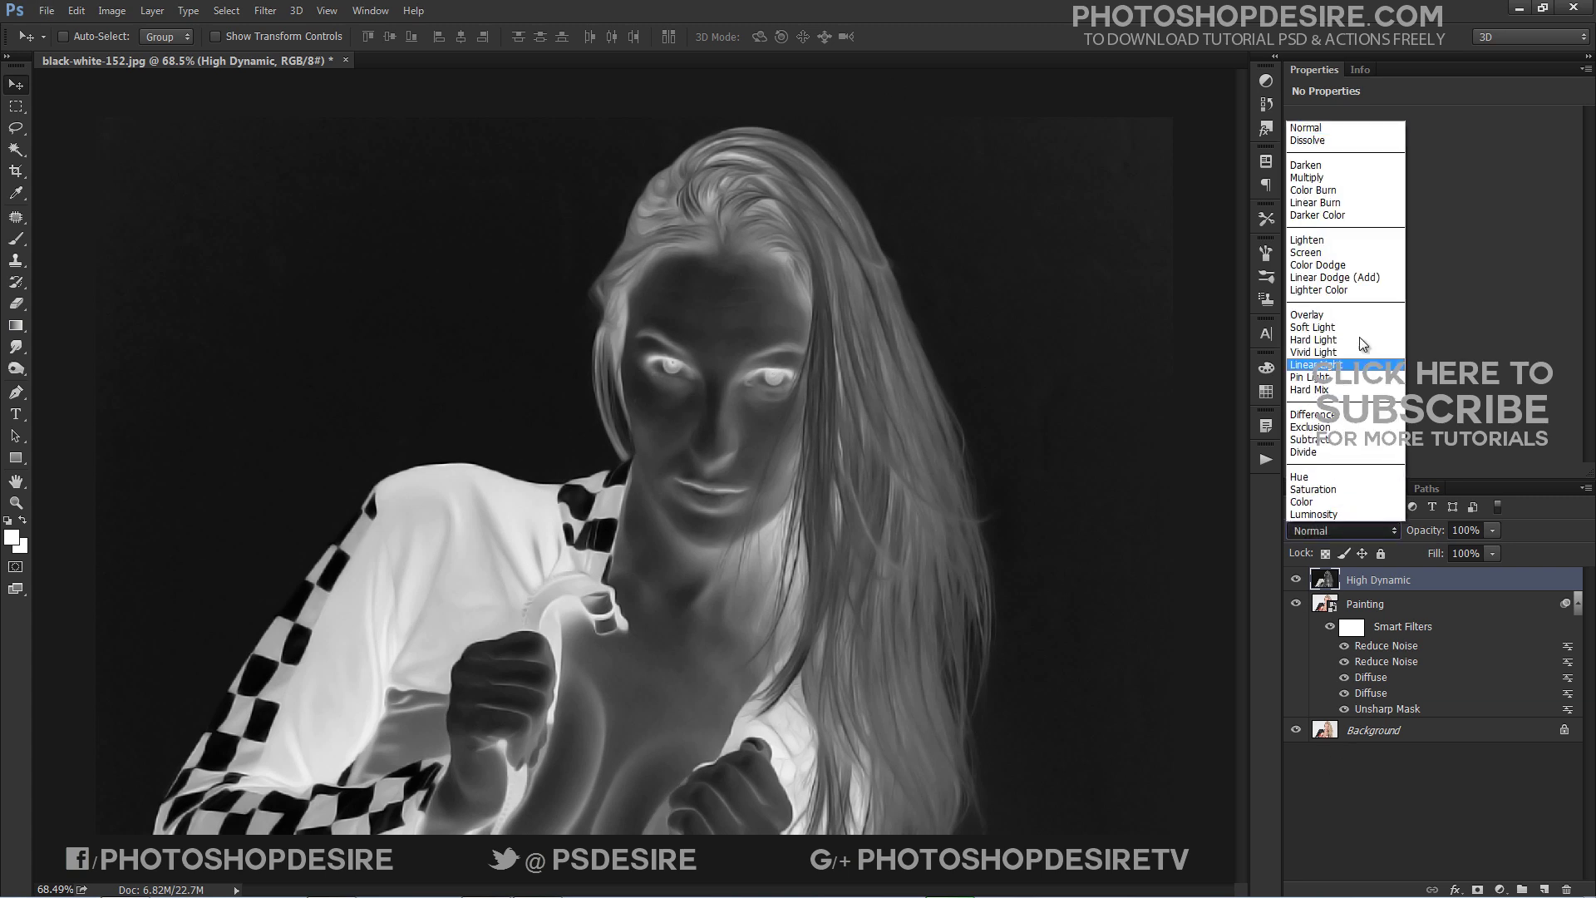
pyautogui.click(1352, 320)
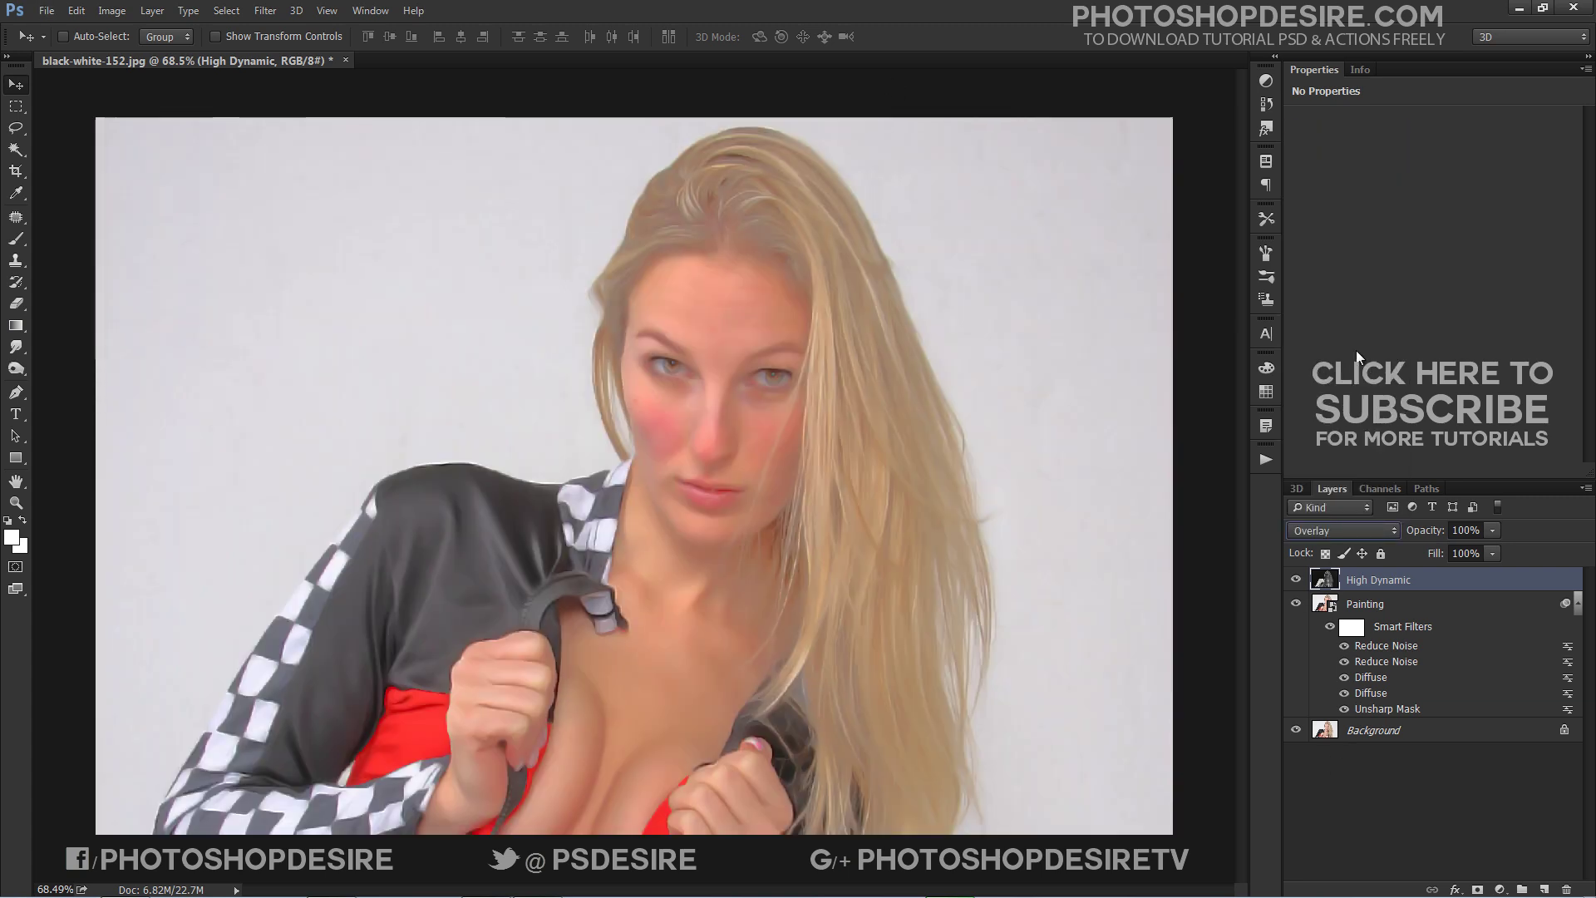
# Convert High Dynamic to a smart object and set a Gaussian Blur radius of 15 pixels.
pyautogui.rightClick(1418, 582)
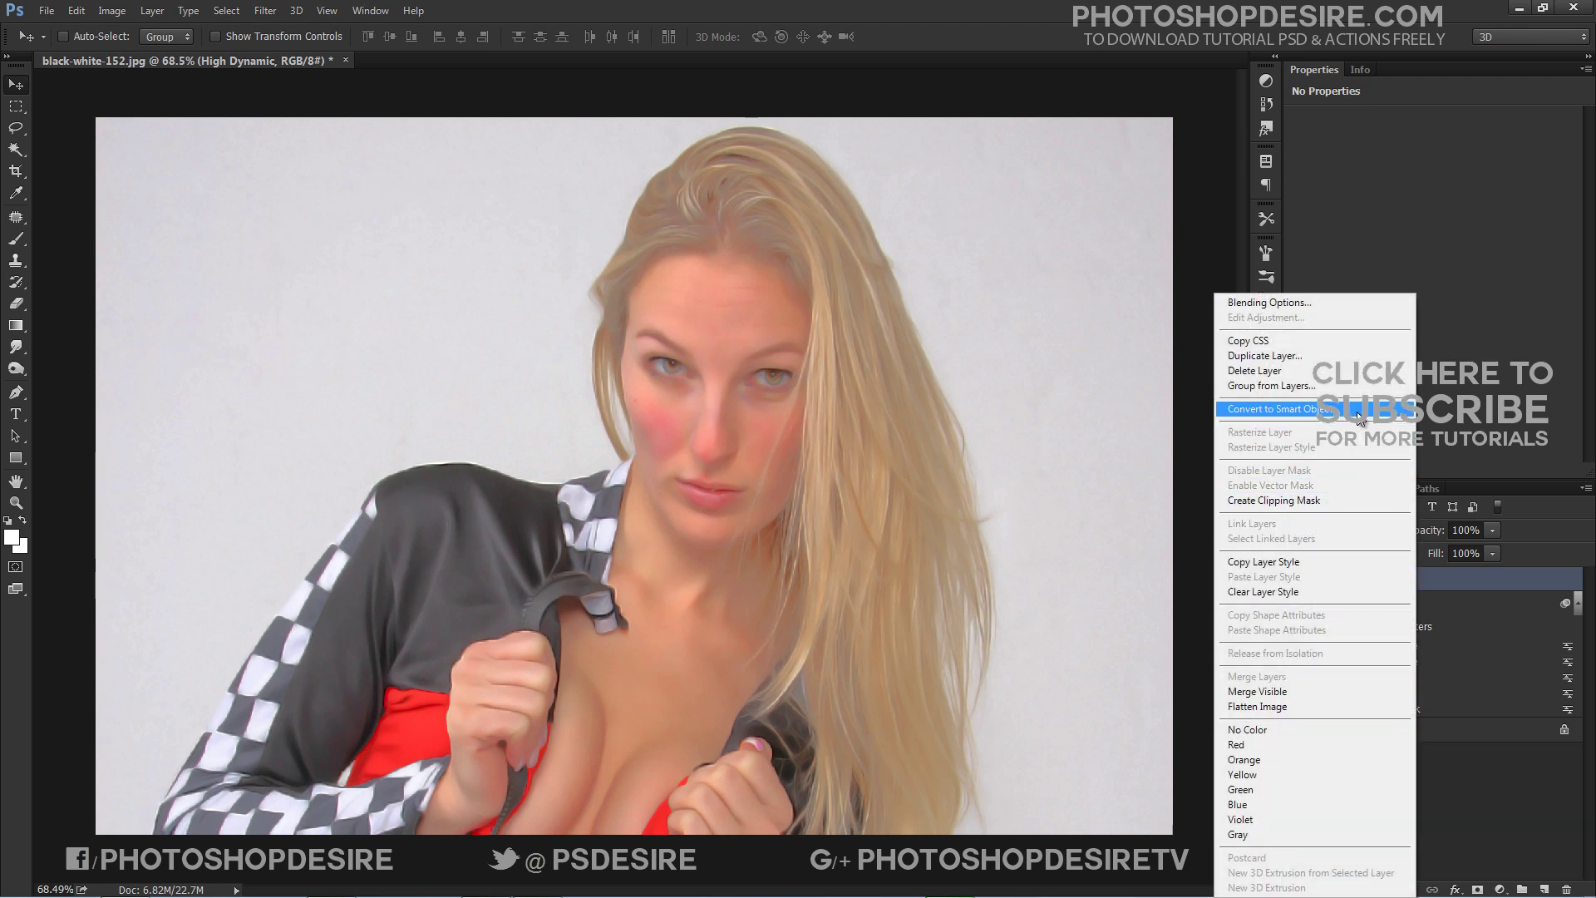
pyautogui.click(1360, 409)
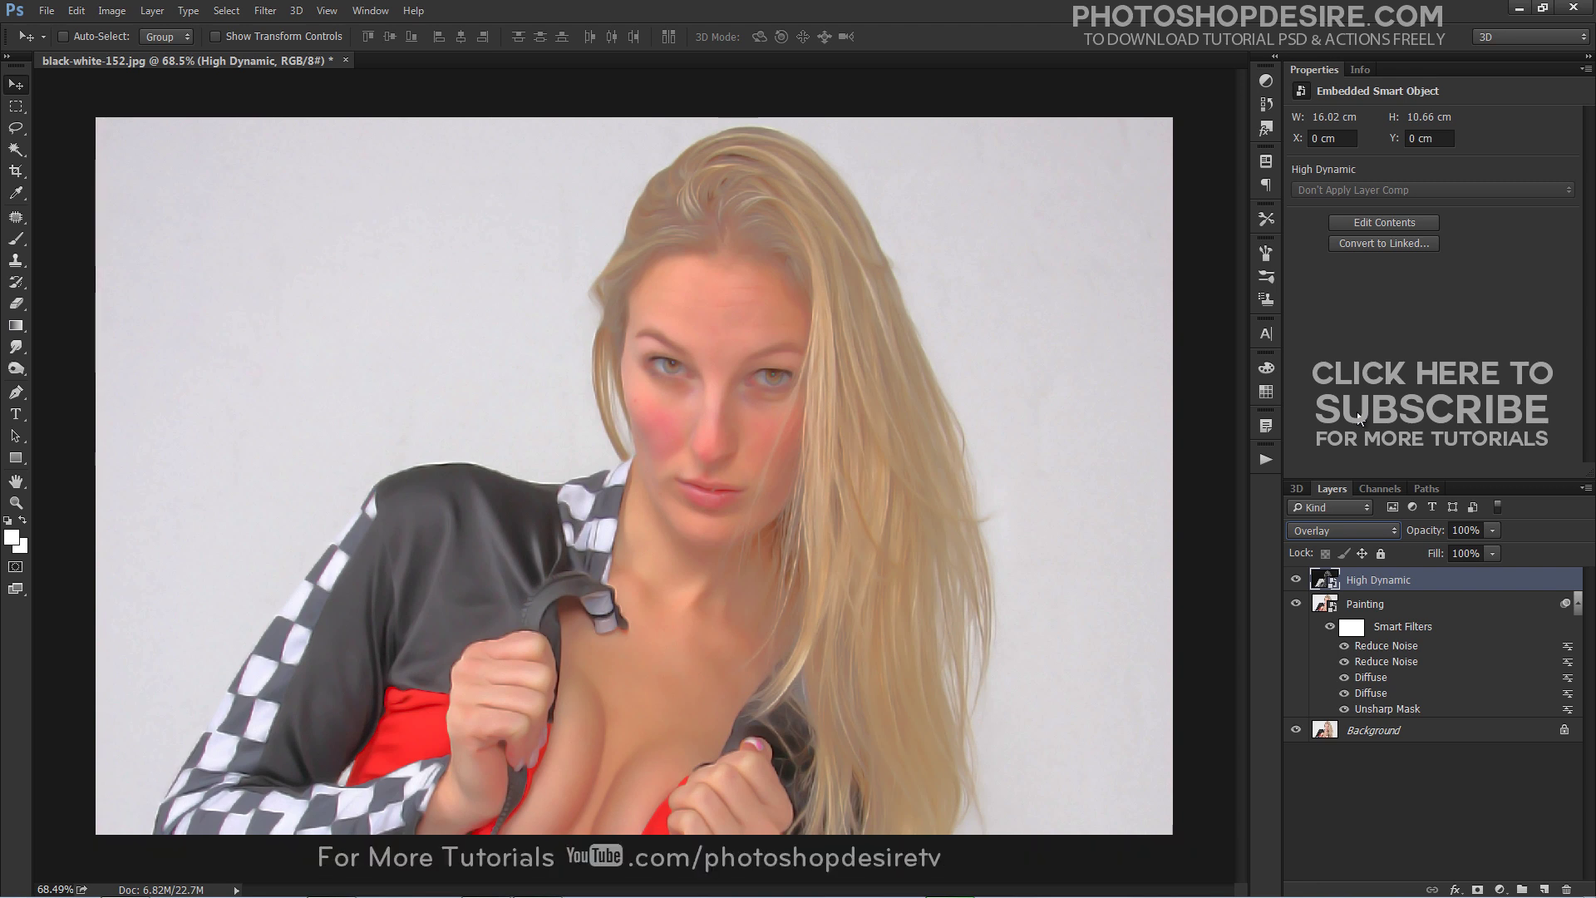
pyautogui.click(262, 16)
pyautogui.moveTo(362, 182)
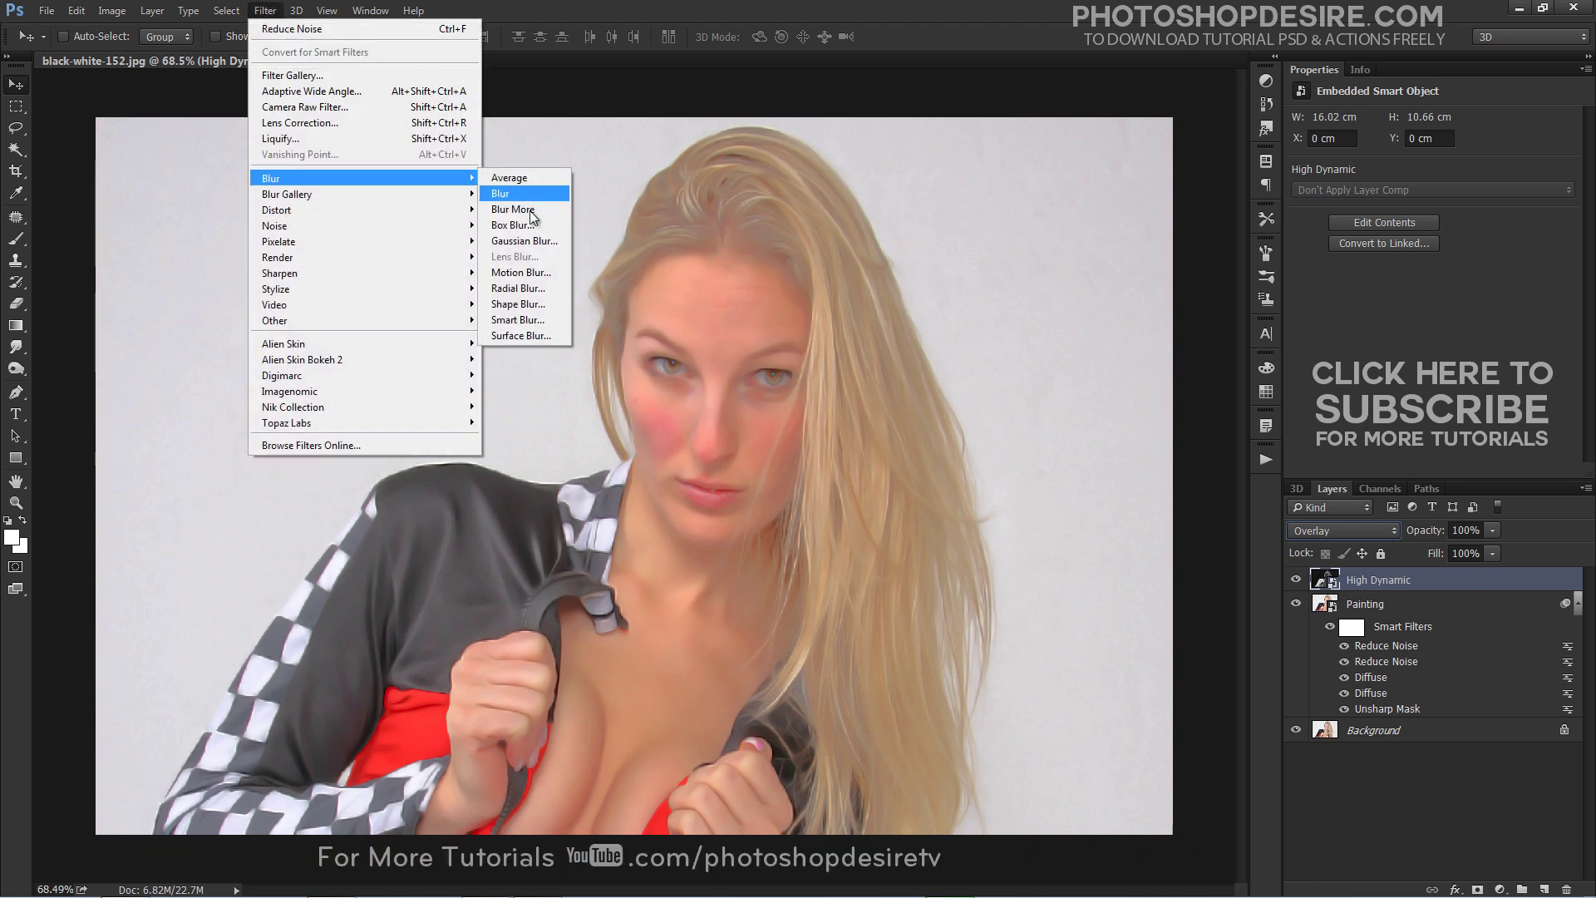
pyautogui.click(561, 241)
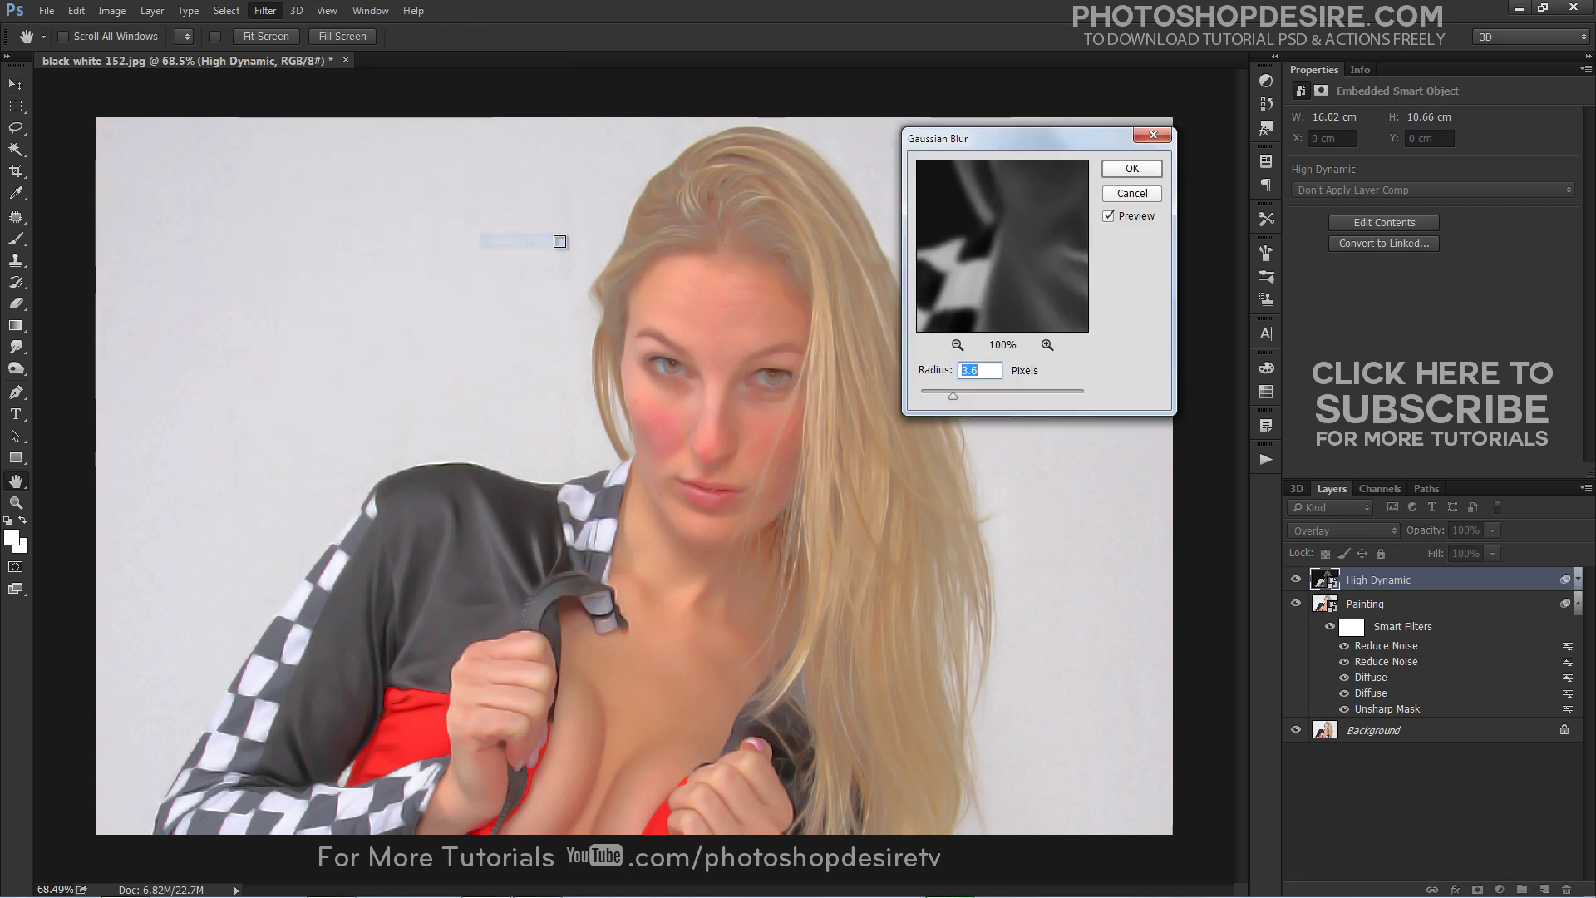
pyautogui.click(970, 392)
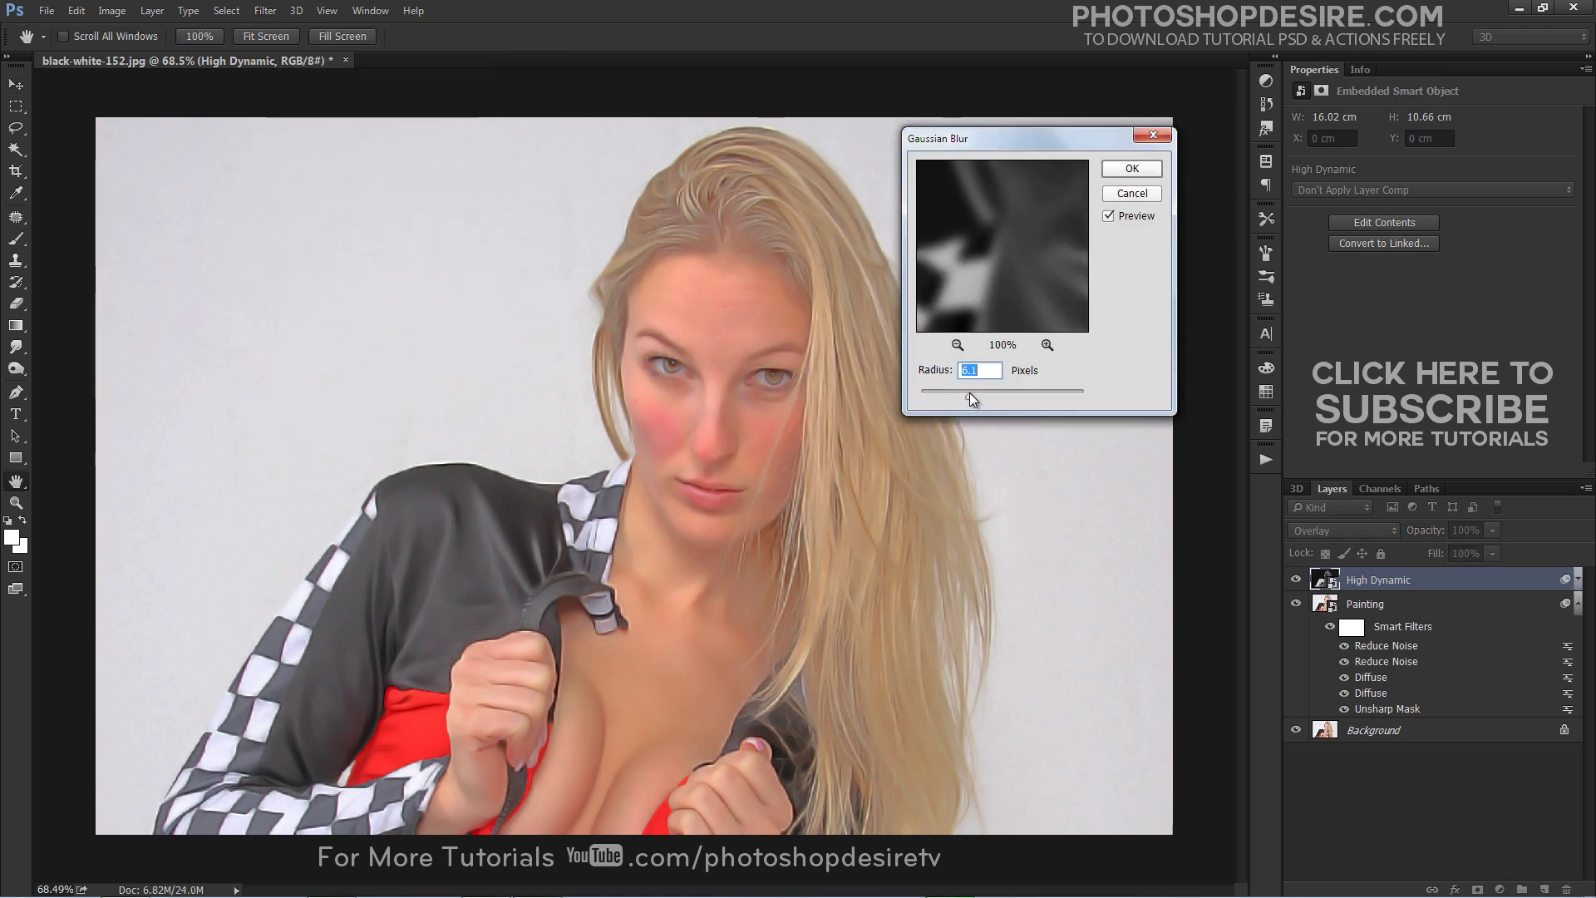
pyautogui.click(986, 392)
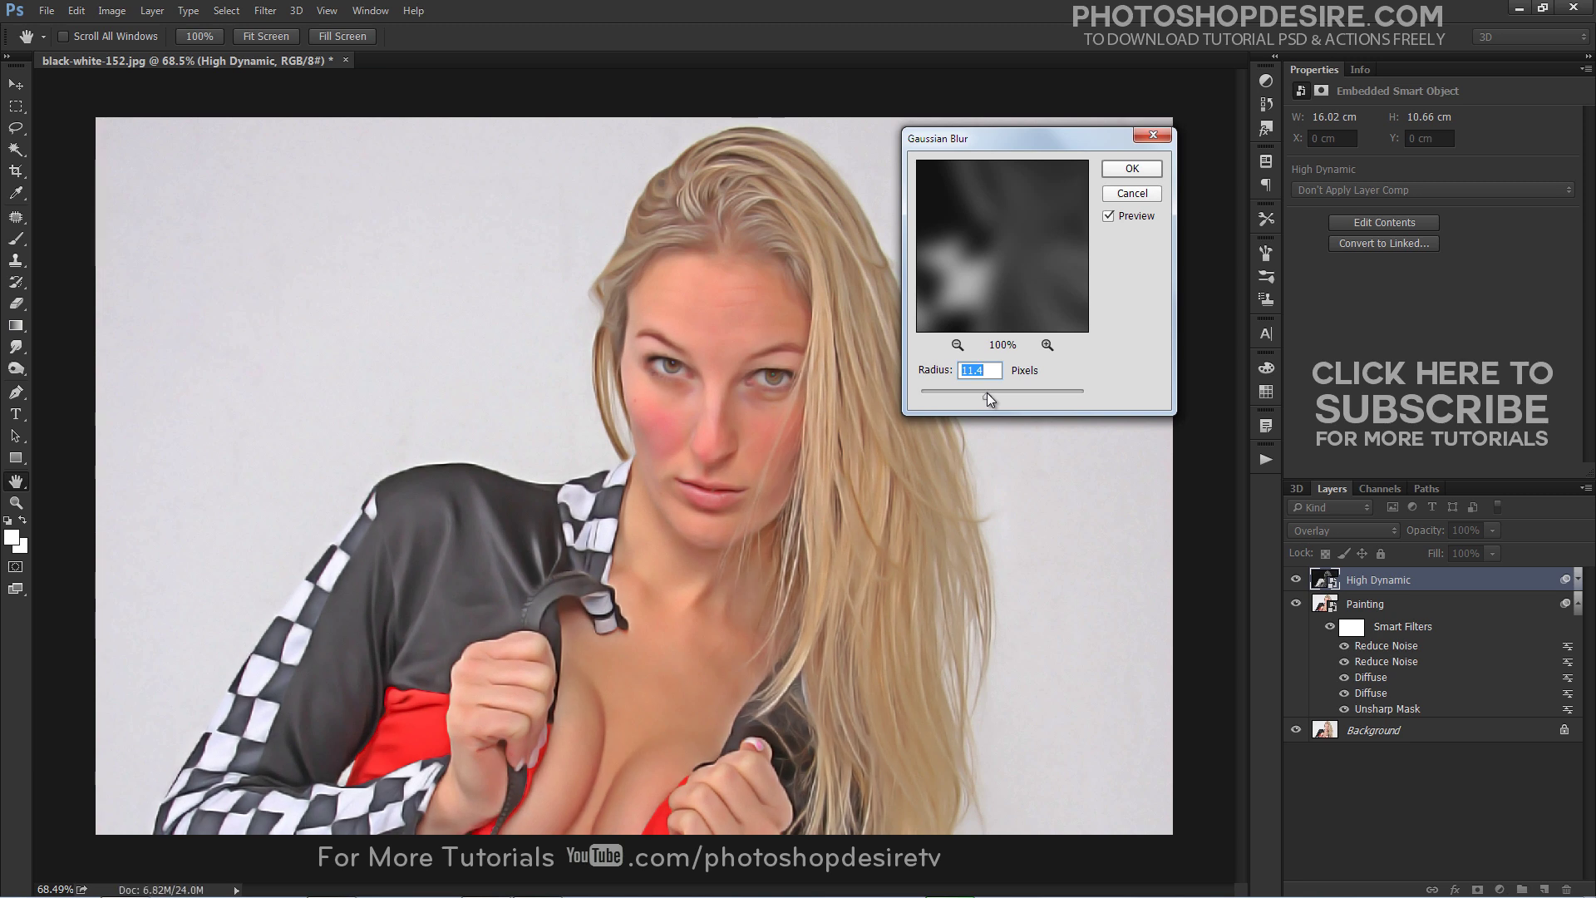
pyautogui.moveTo(986, 393); pyautogui.dragTo(990, 392)
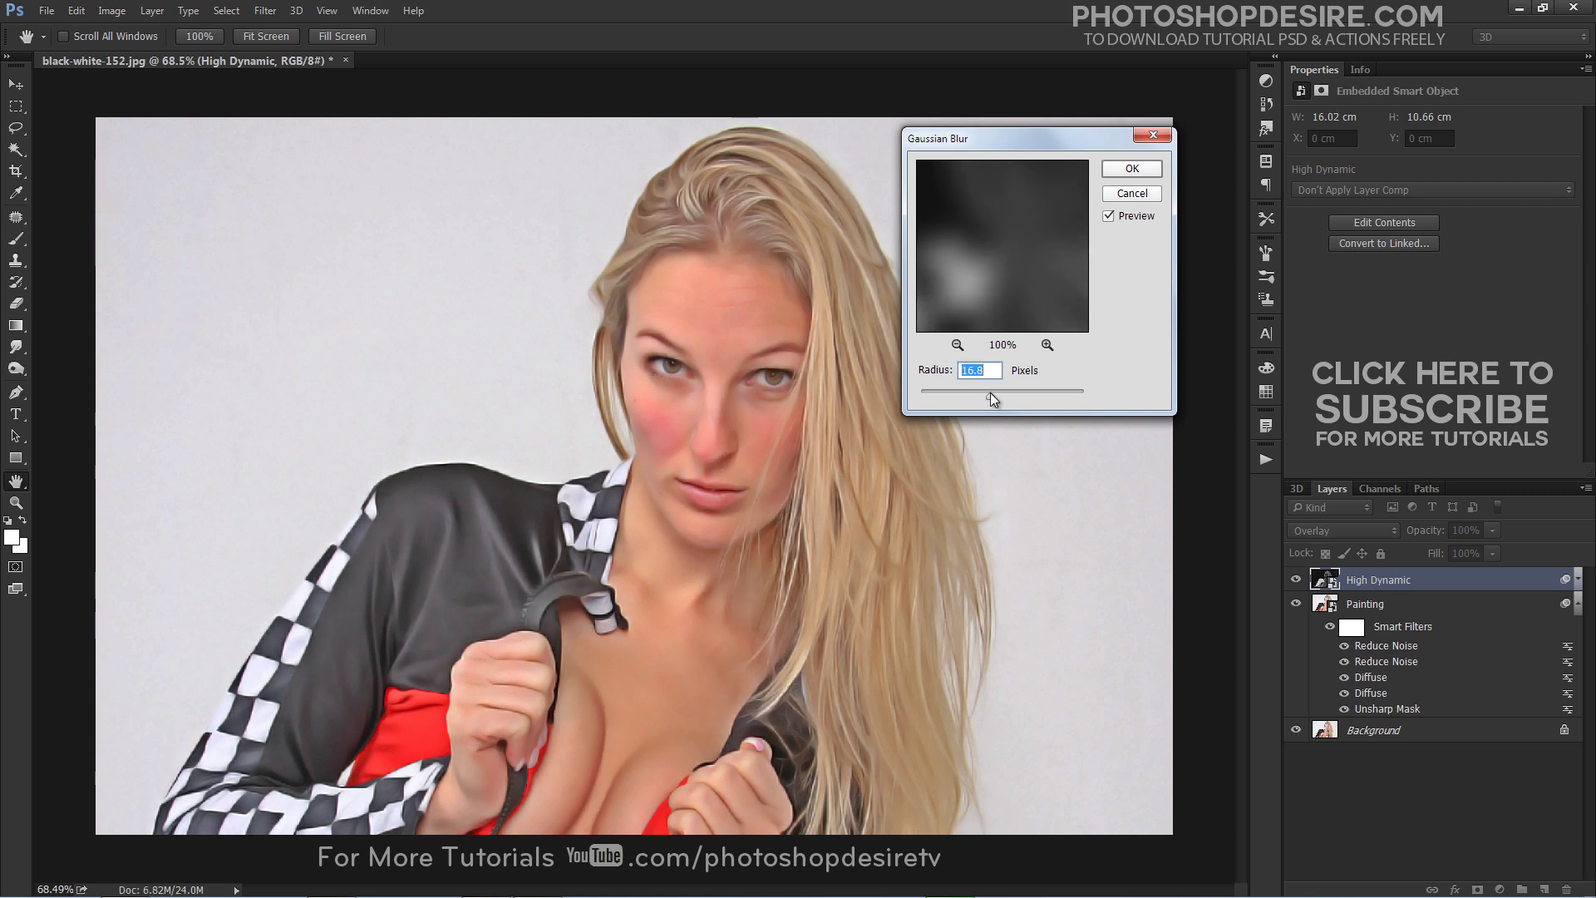
pyautogui.moveTo(984, 371); pyautogui.dragTo(971, 371)
# Apply the 15-pixel Gaussian Blur and toggle layer visibility to compare results.
pyautogui.click(1115, 171)
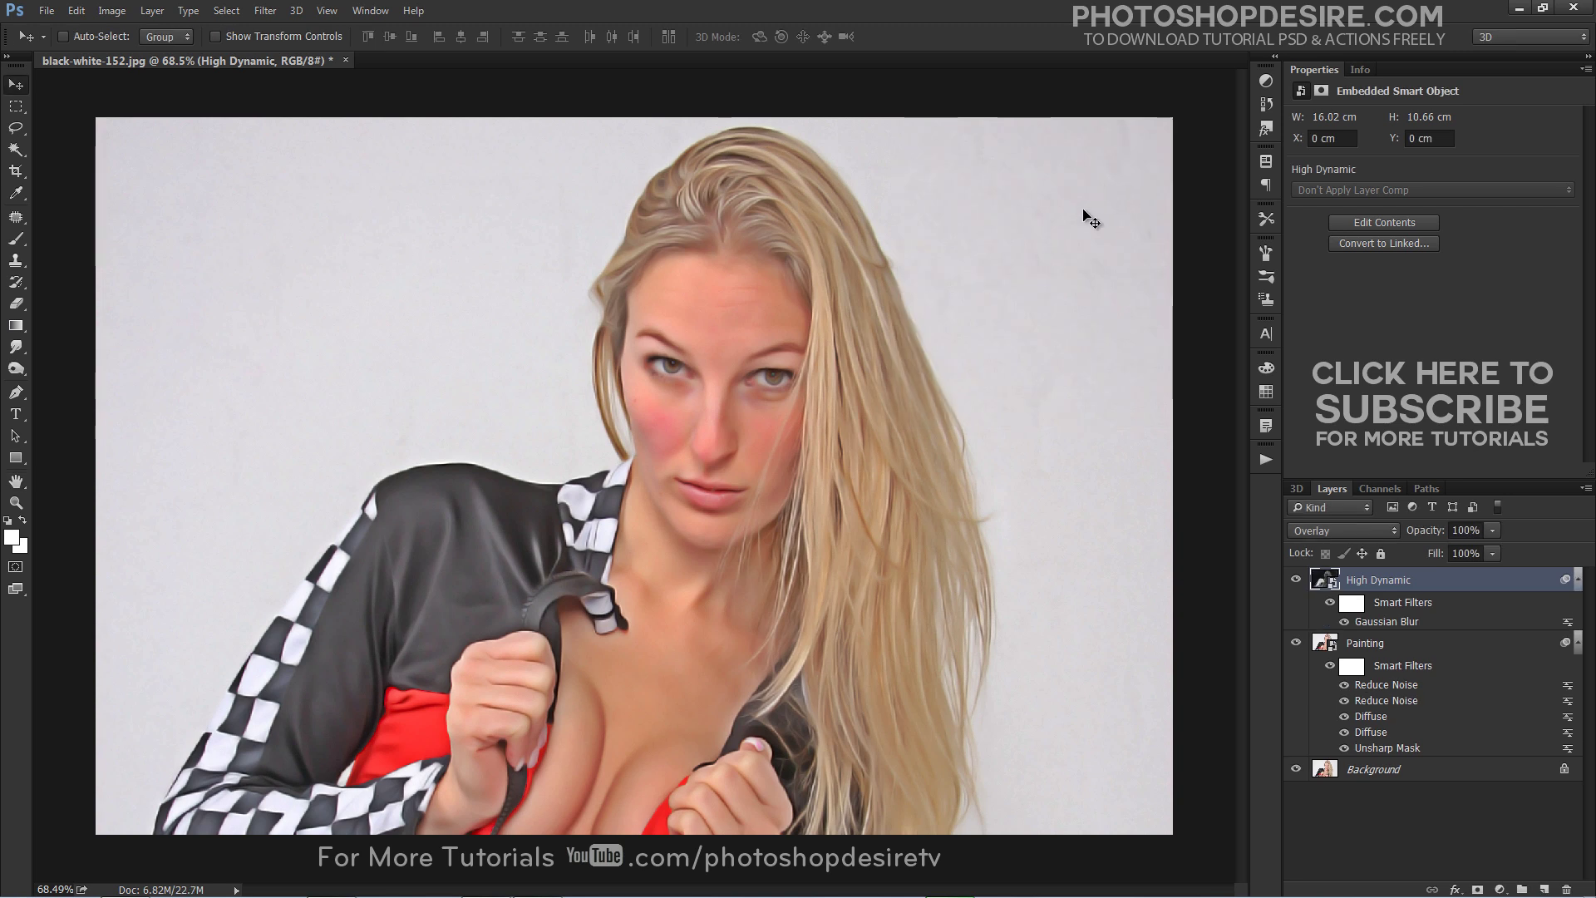
pyautogui.click(1296, 581)
pyautogui.click(1296, 581)
pyautogui.keyDown('alt'); pyautogui.click(1296, 769); pyautogui.keyUp('alt')
pyautogui.keyDown('alt'); pyautogui.click(1298, 770); pyautogui.keyUp('alt')
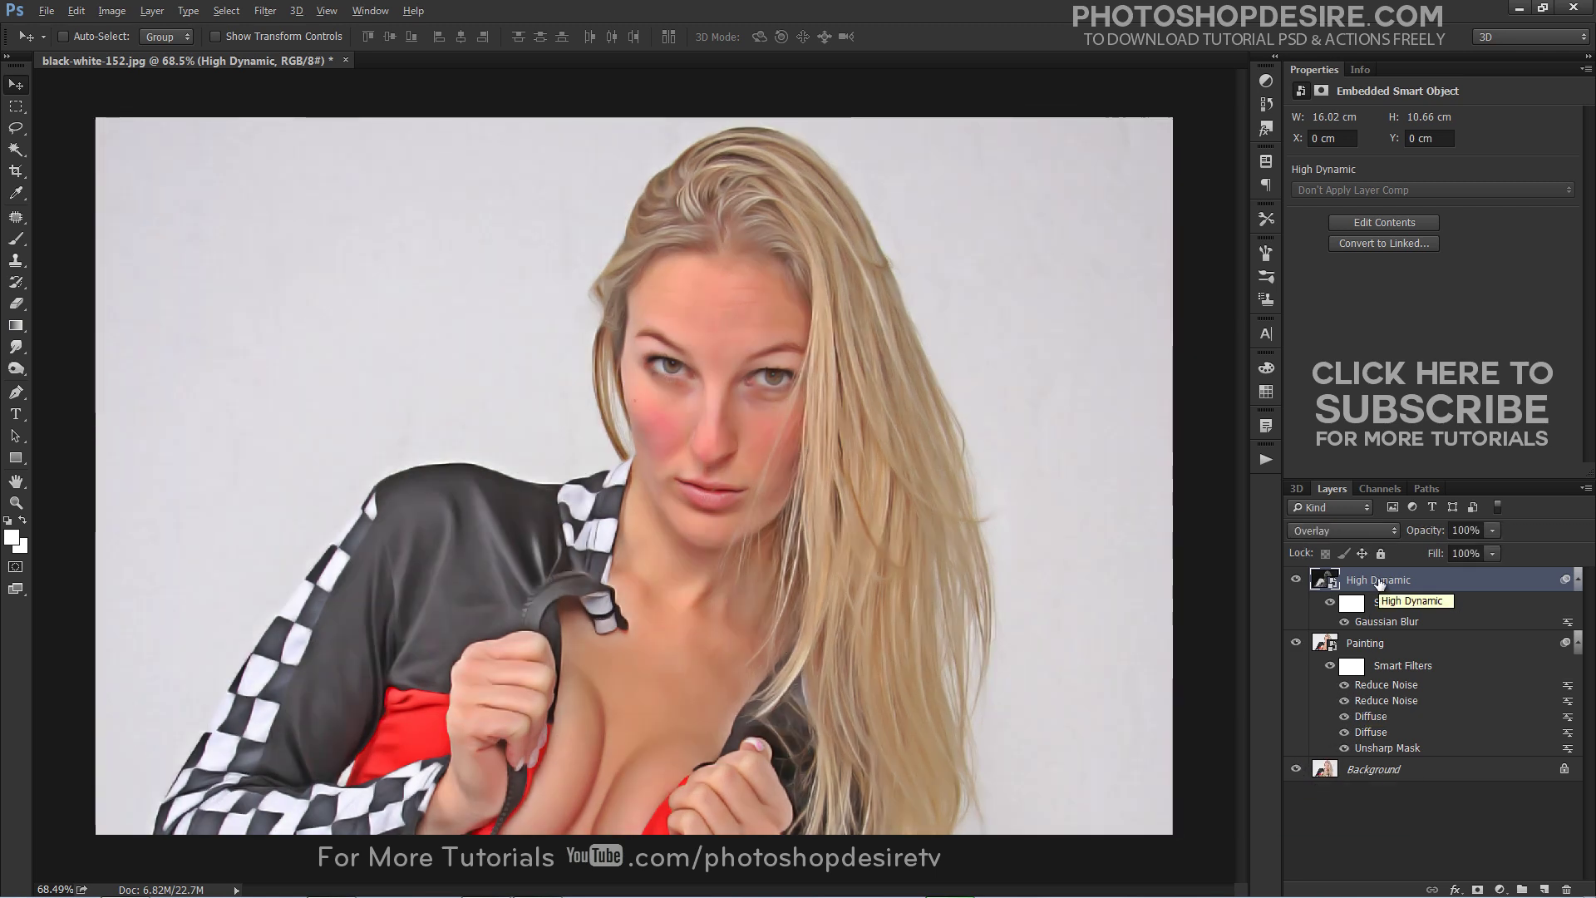
# Stamp the visible layers into a new layer named 'Sharpness'.
pyautogui.hotkey('ctrl', 'shift', 'alt', 'e')
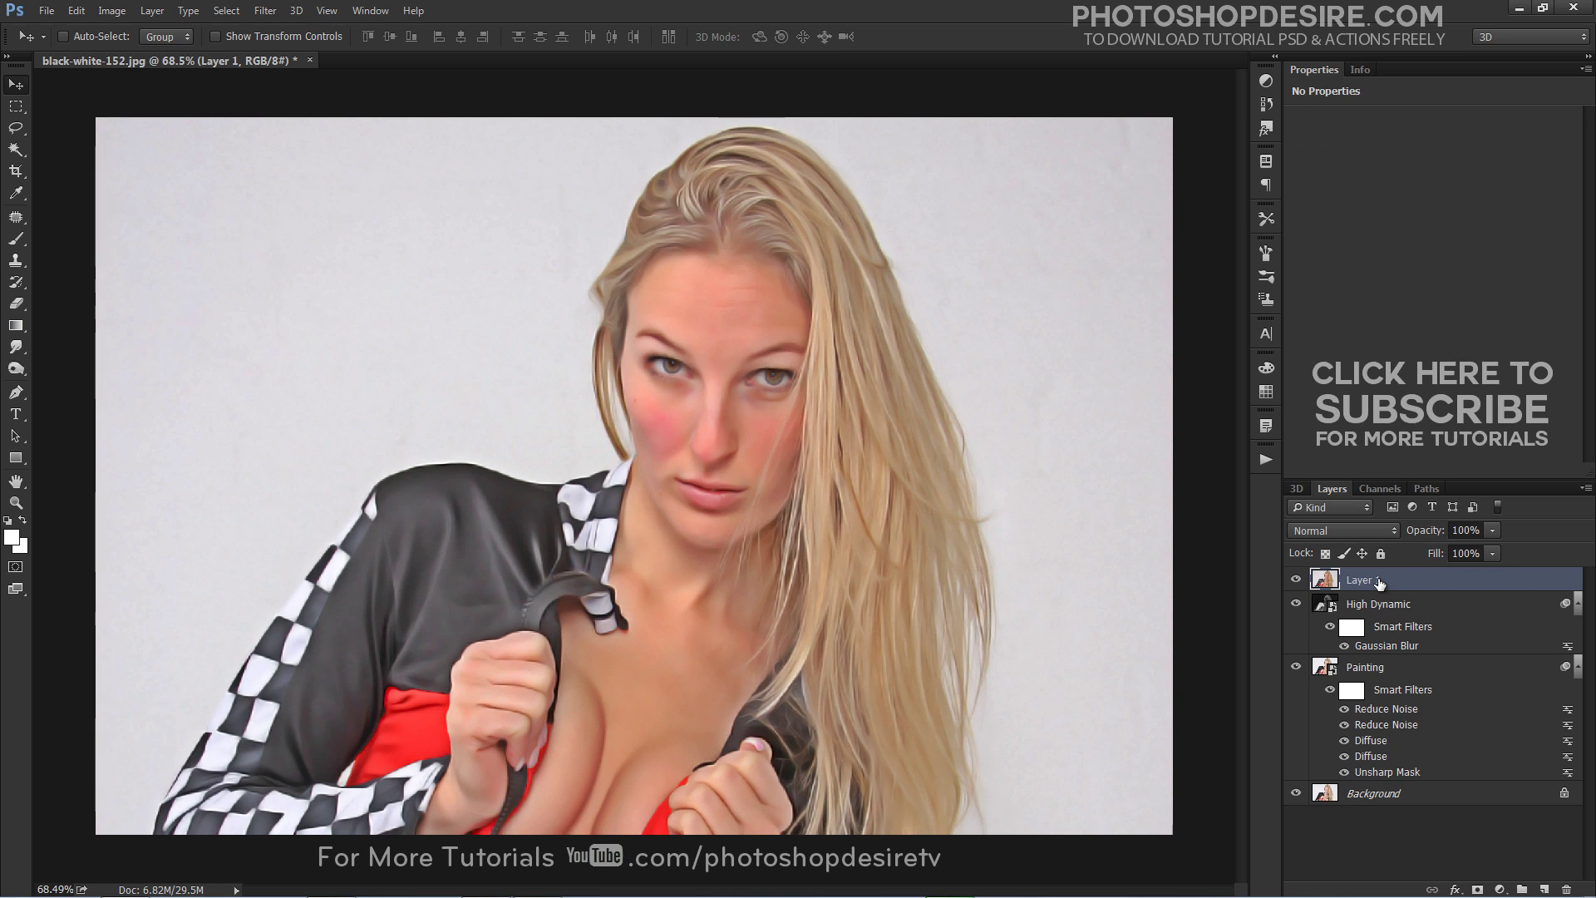
pyautogui.doubleClick(1363, 581)
pyautogui.write('Sharpness')
pyautogui.press('Return')
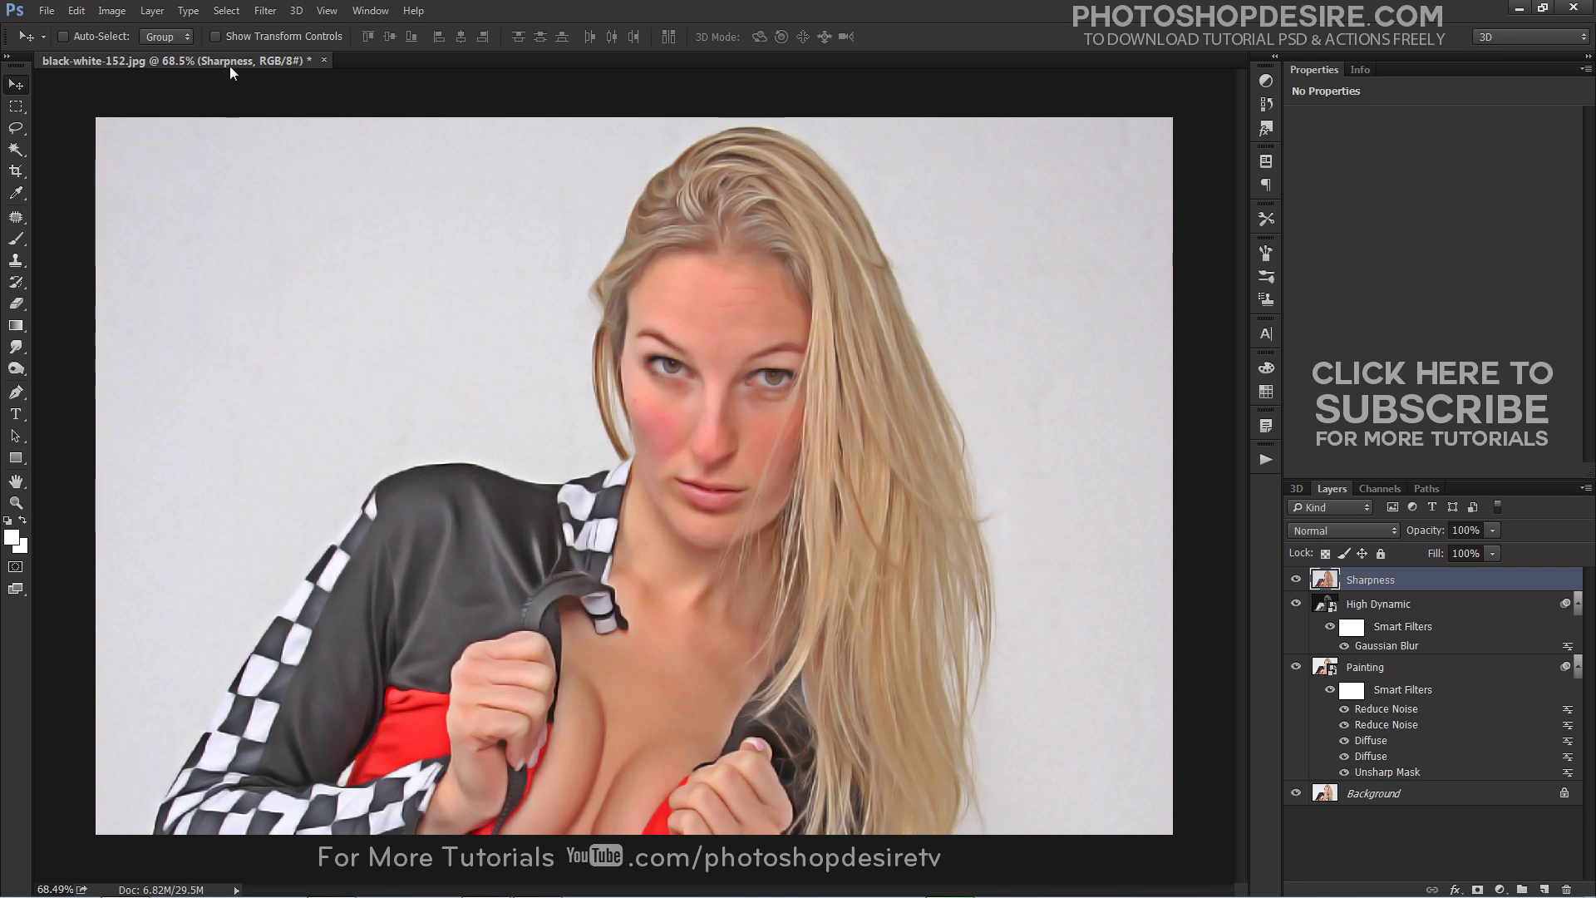
# Apply a High Pass filter with a small radius to the Sharpness layer.
pyautogui.click(265, 10)
pyautogui.moveTo(416, 318)
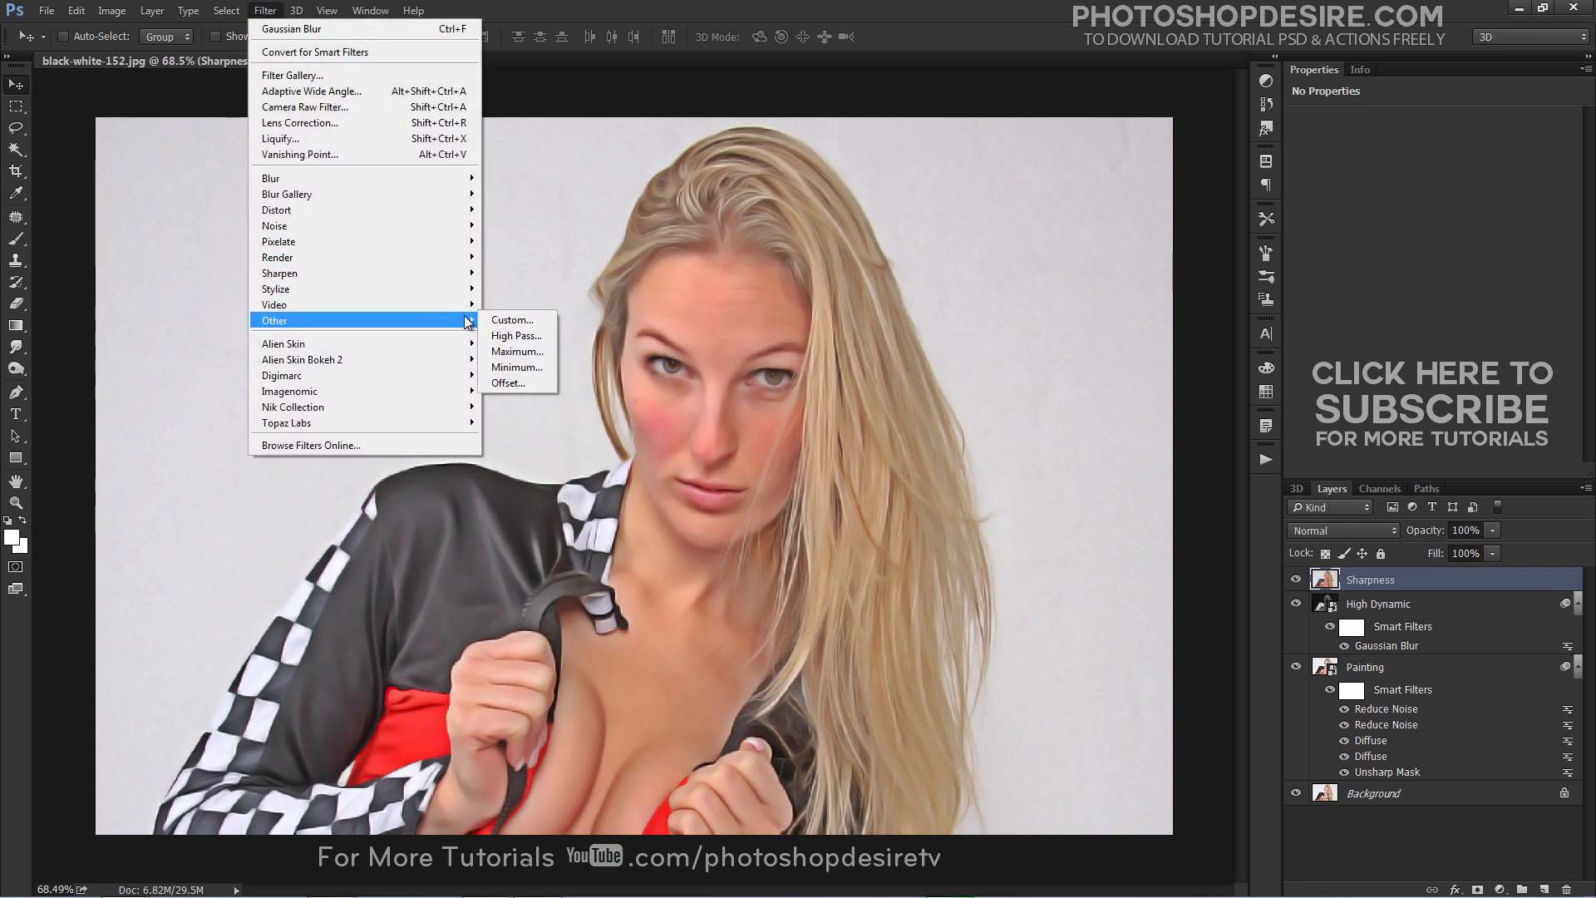
pyautogui.click(547, 335)
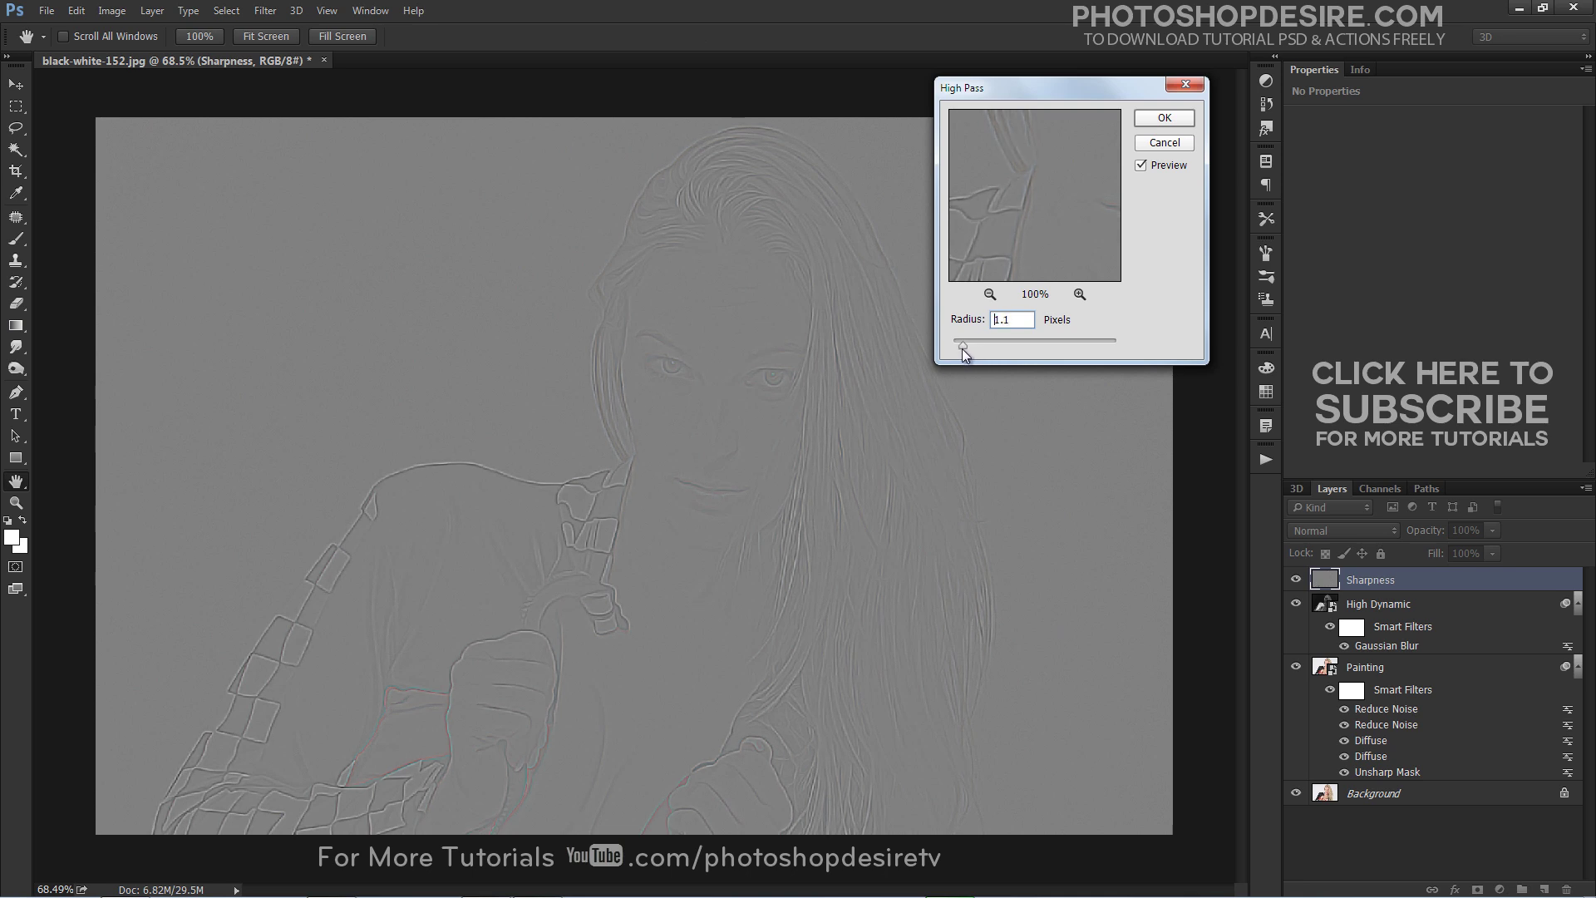
pyautogui.click(963, 348)
pyautogui.click(1147, 120)
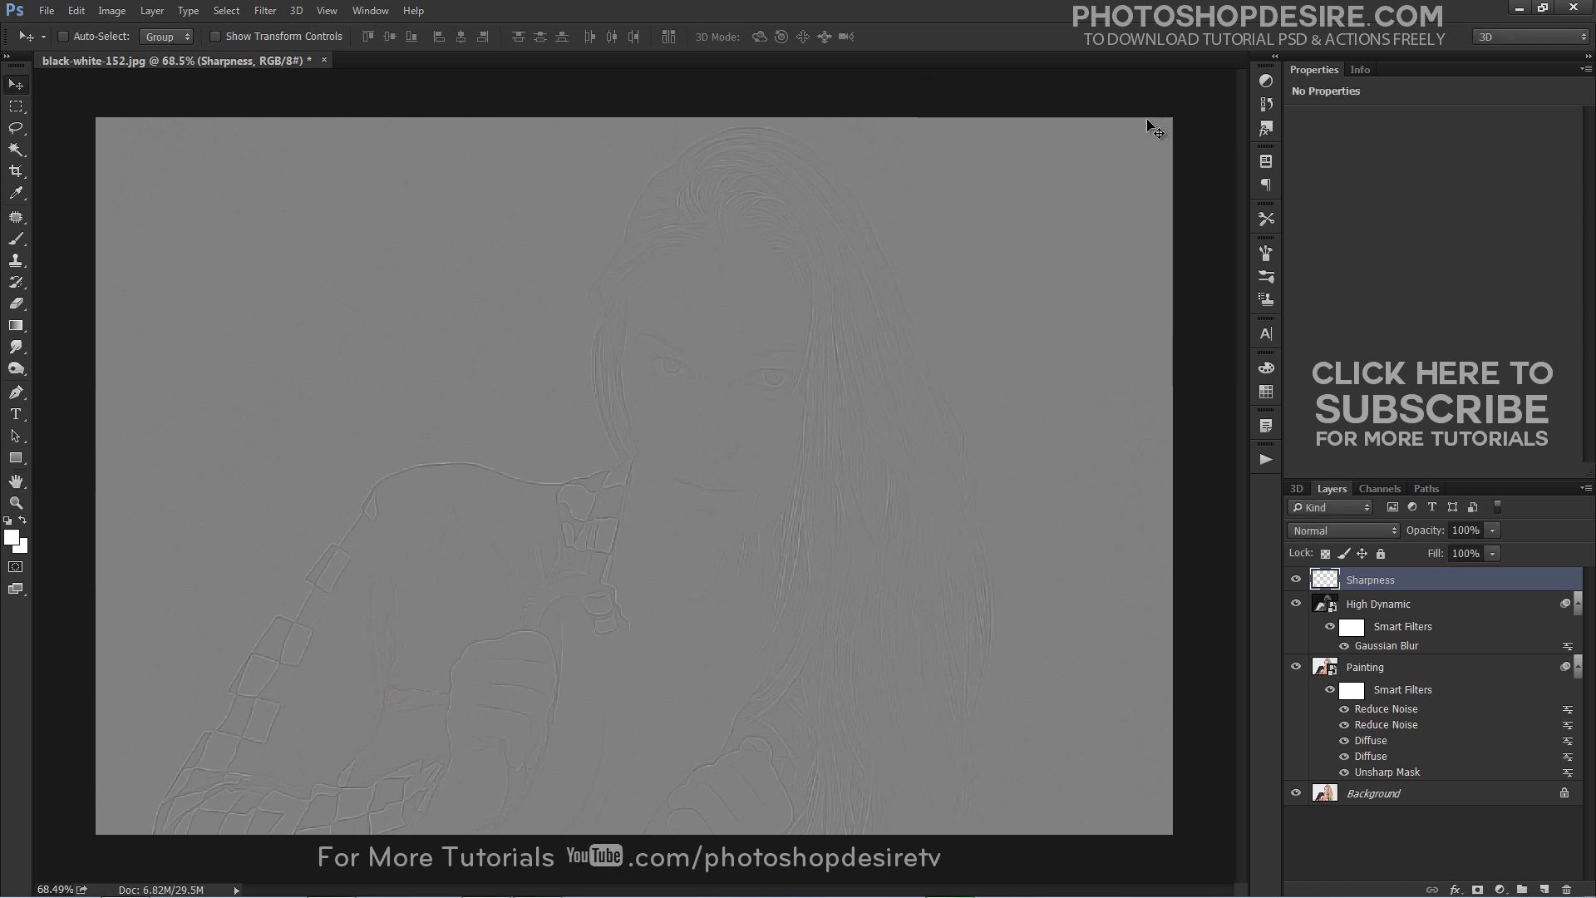
# Set the Sharpness layer's blend mode to Linear Light.
pyautogui.scroll(3, 890, 319)
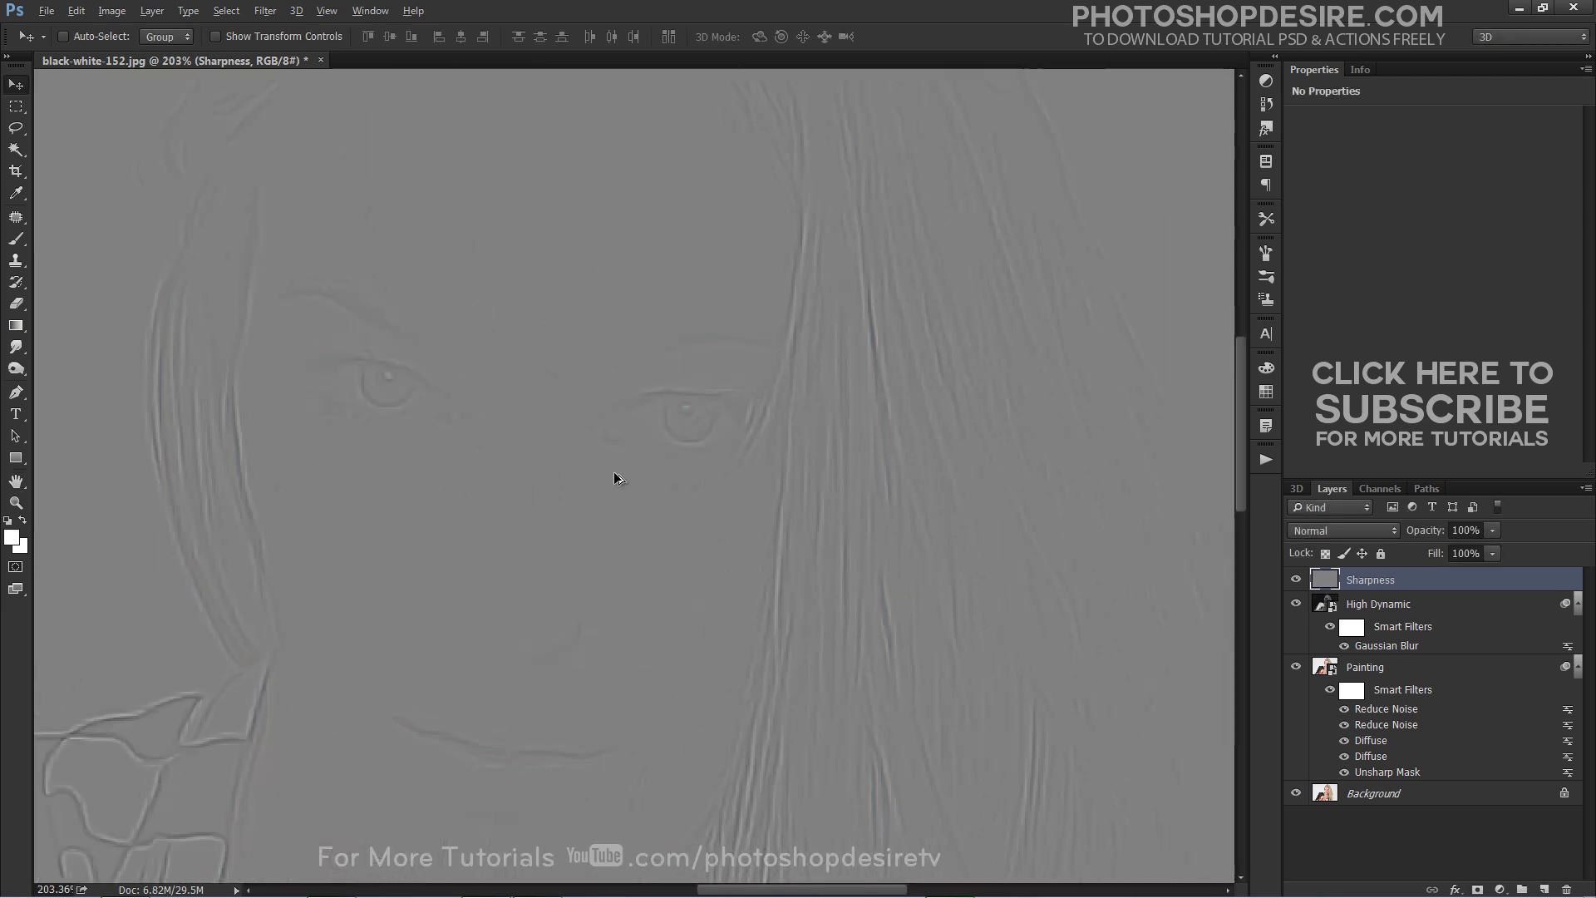
pyautogui.scroll(-3, 741, 442)
pyautogui.scroll(-2, 740, 437)
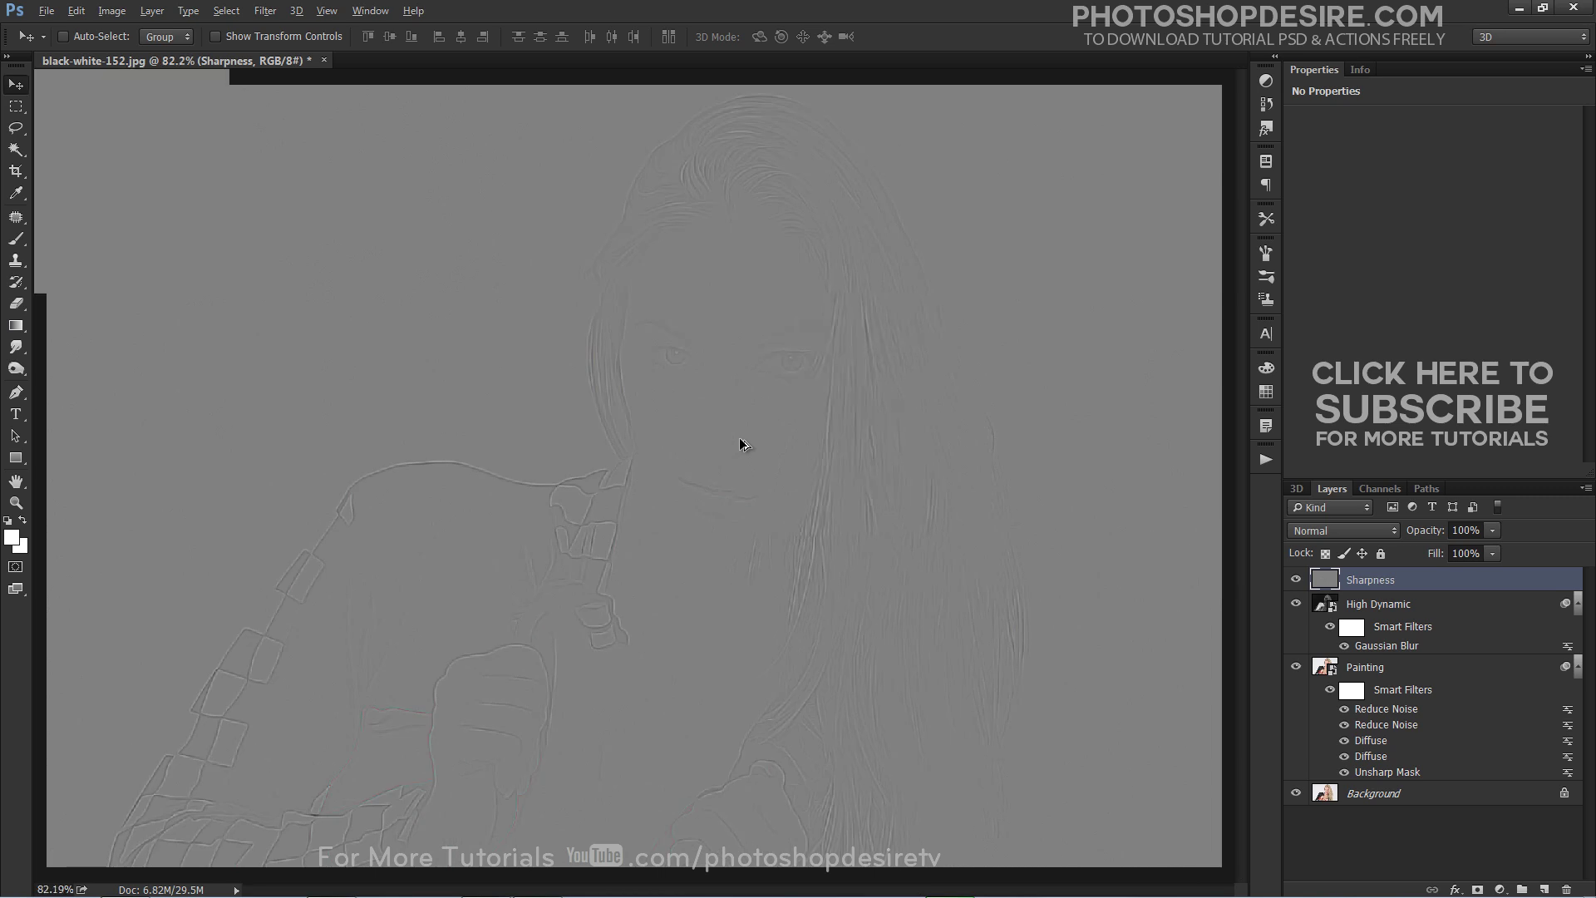
pyautogui.press('alt')
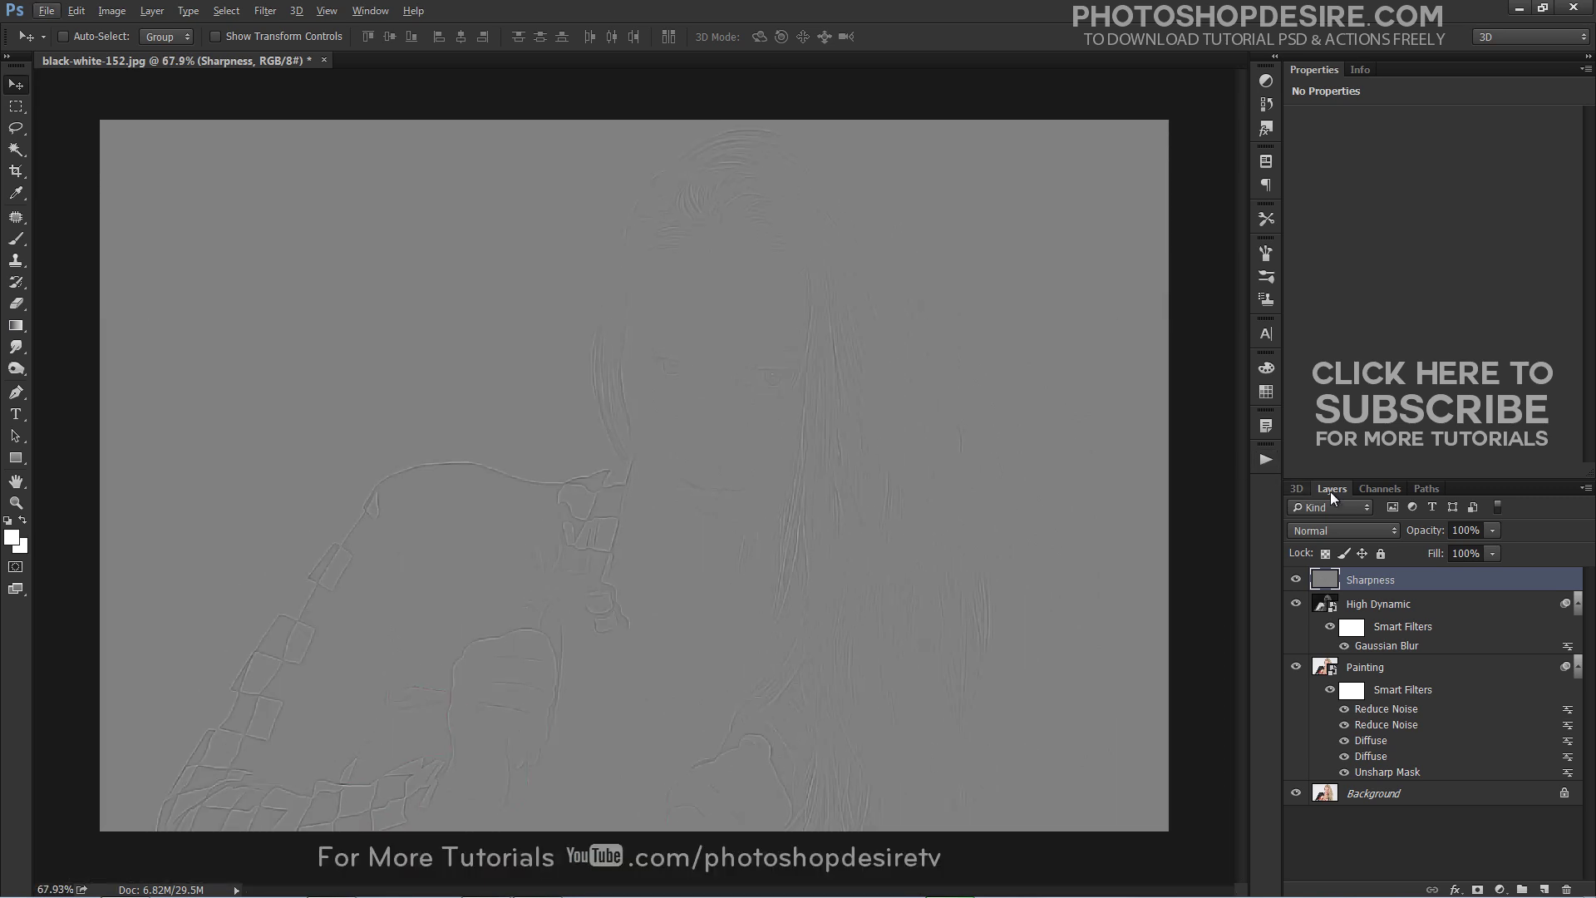
pyautogui.click(1364, 532)
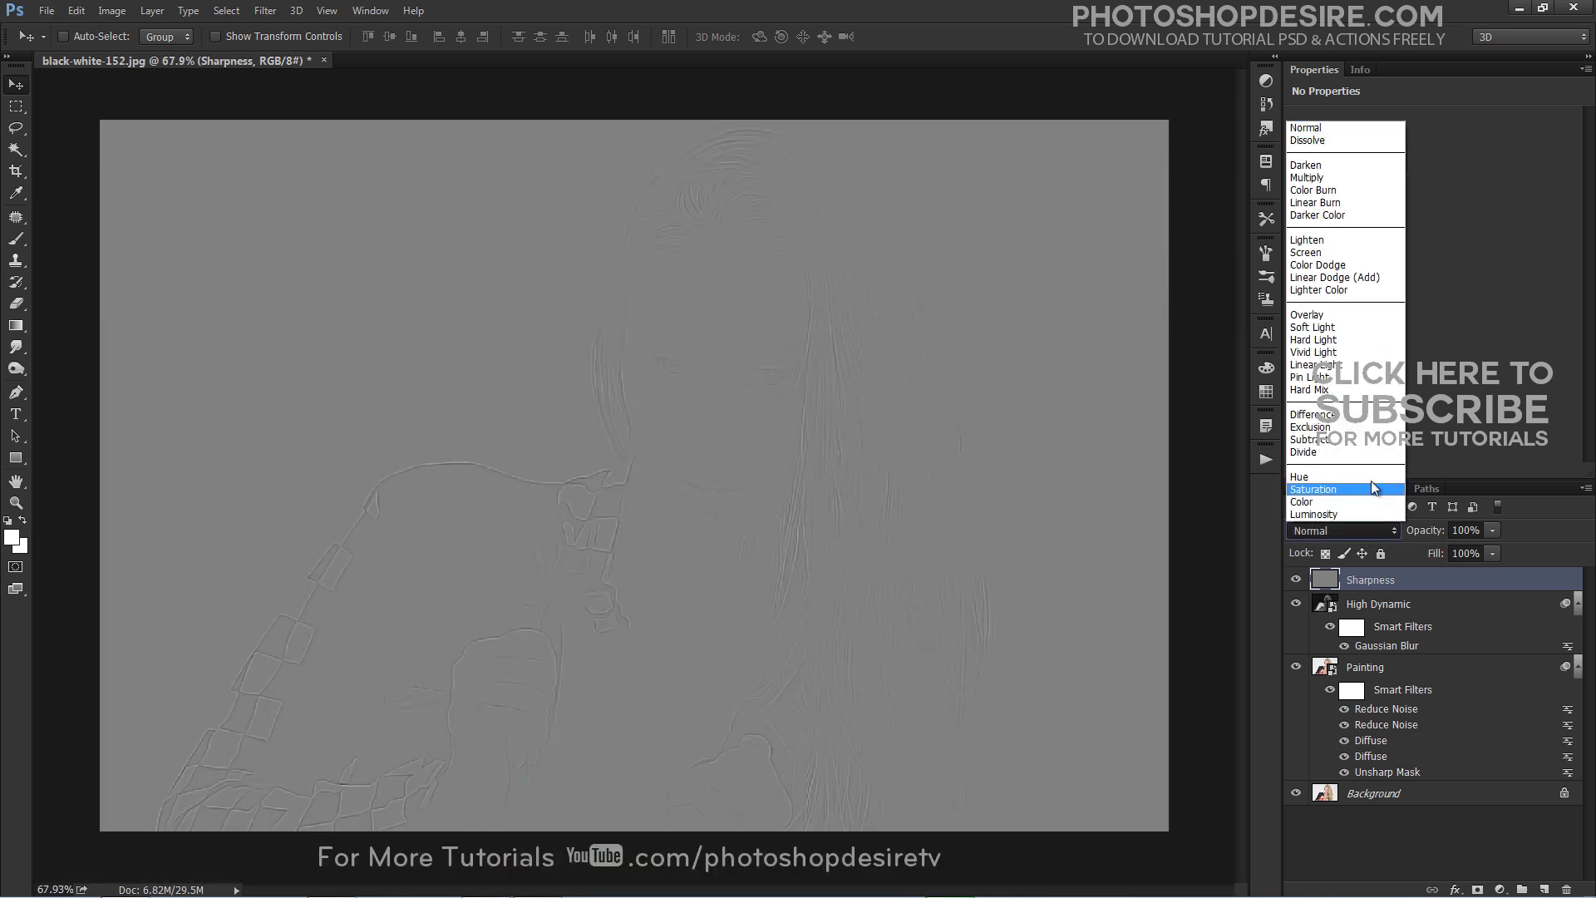
pyautogui.click(1371, 366)
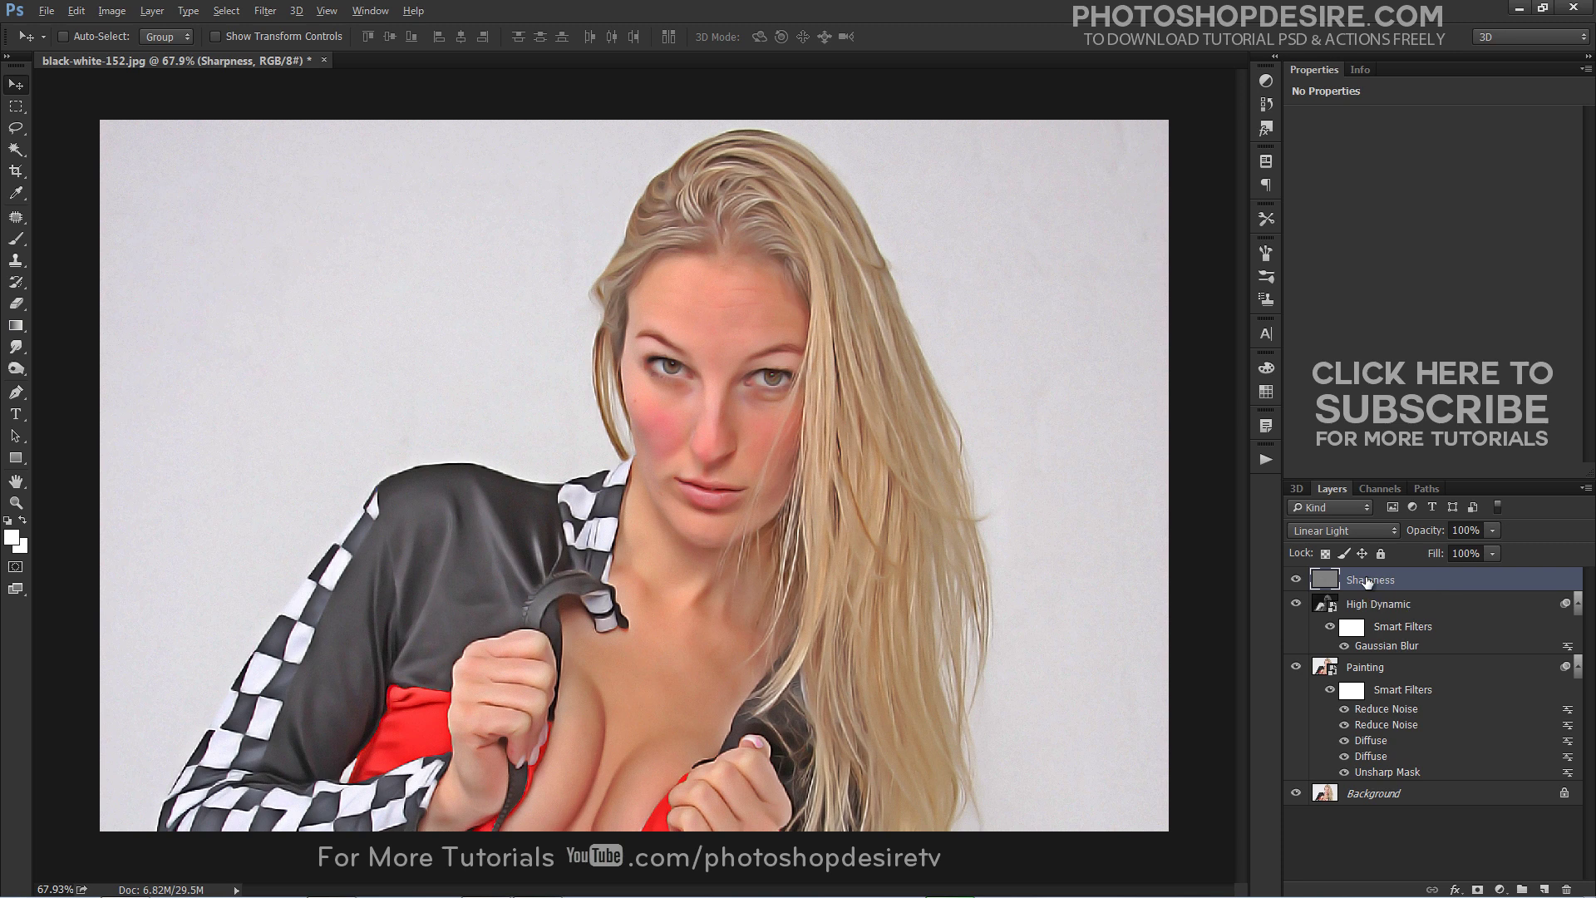
# Stamp the visible layers into a new merged layer named 'Painting again'.
pyautogui.hotkey('ctrl', 'alt', 'shift', 'e')
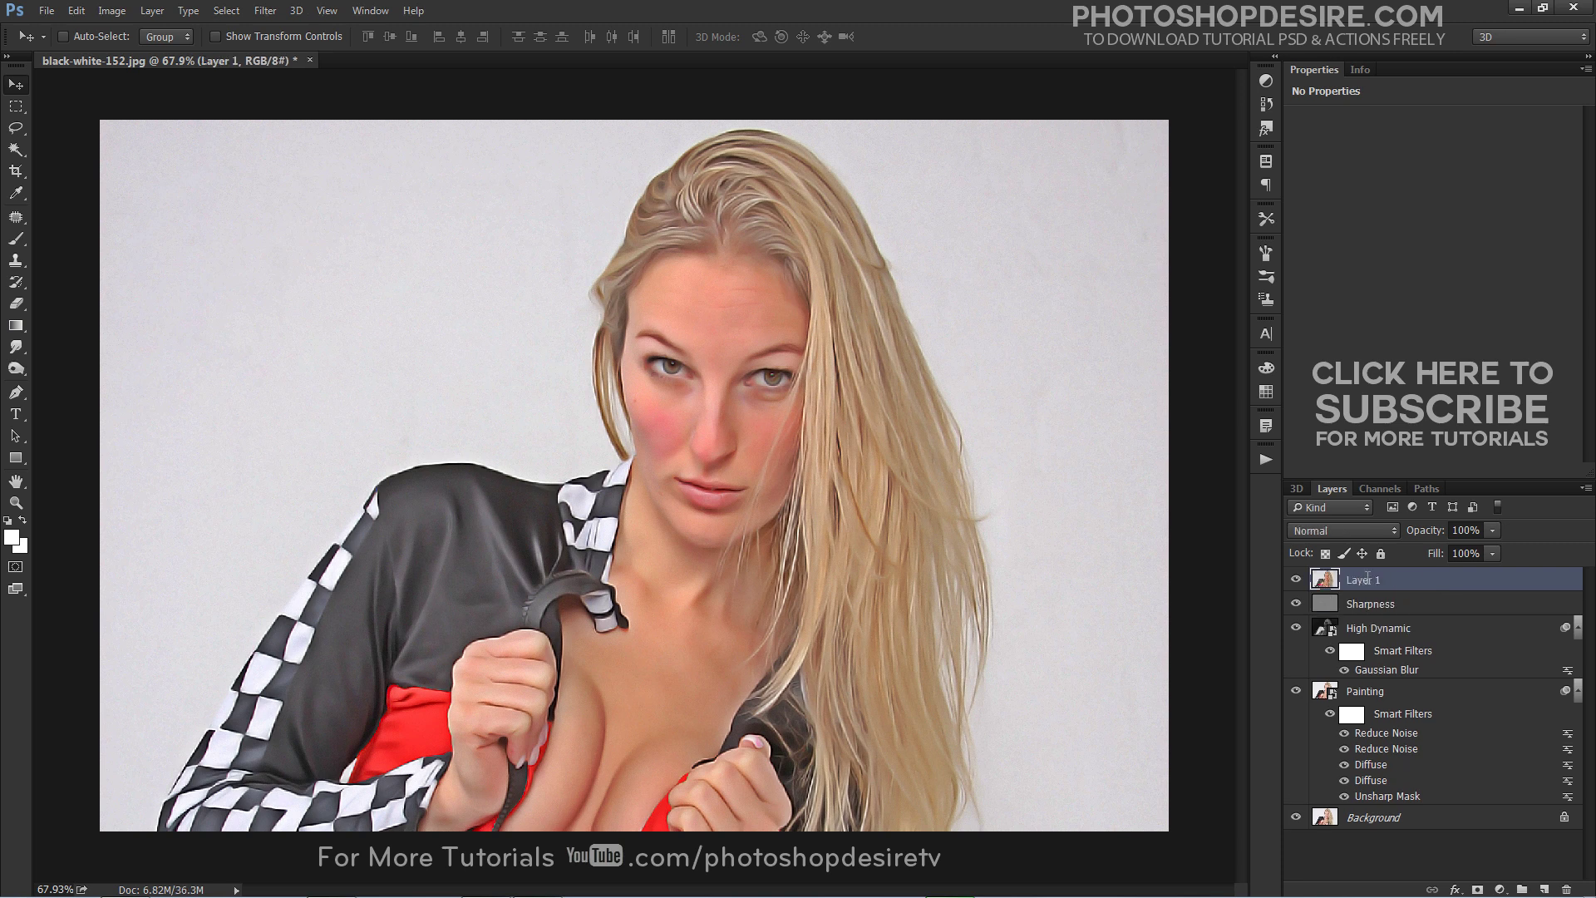
pyautogui.doubleClick(1366, 581)
pyautogui.write('Painting a')
pyautogui.click(1441, 587)
# Convert Painting again to a smart object and start the Stylize > Diffuse filter.
pyautogui.rightClick(1387, 581)
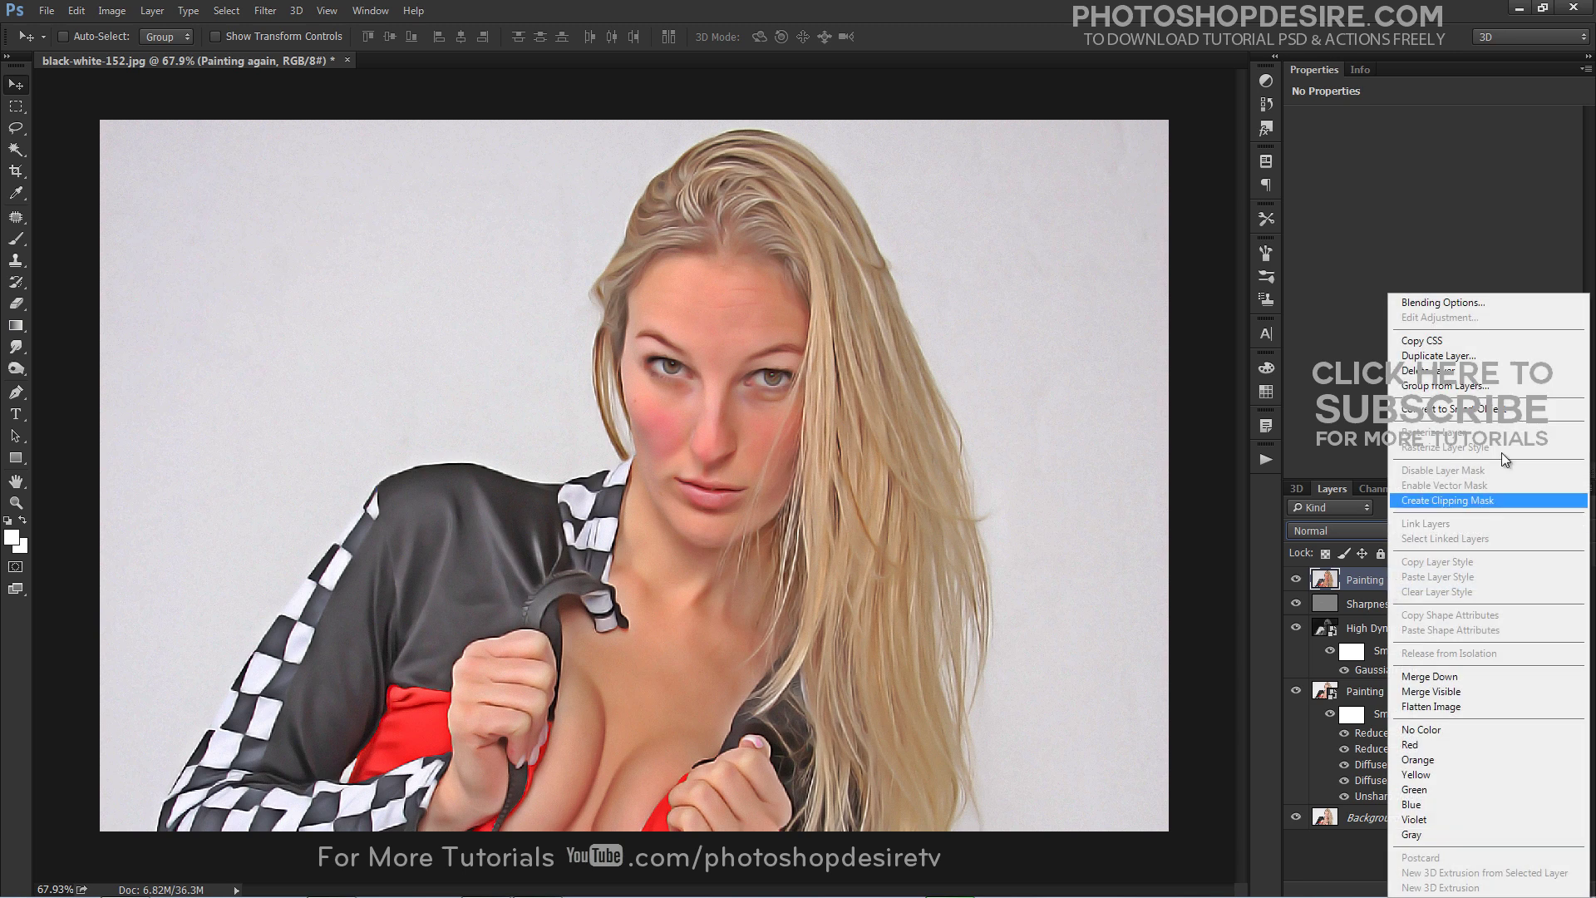
pyautogui.click(1466, 405)
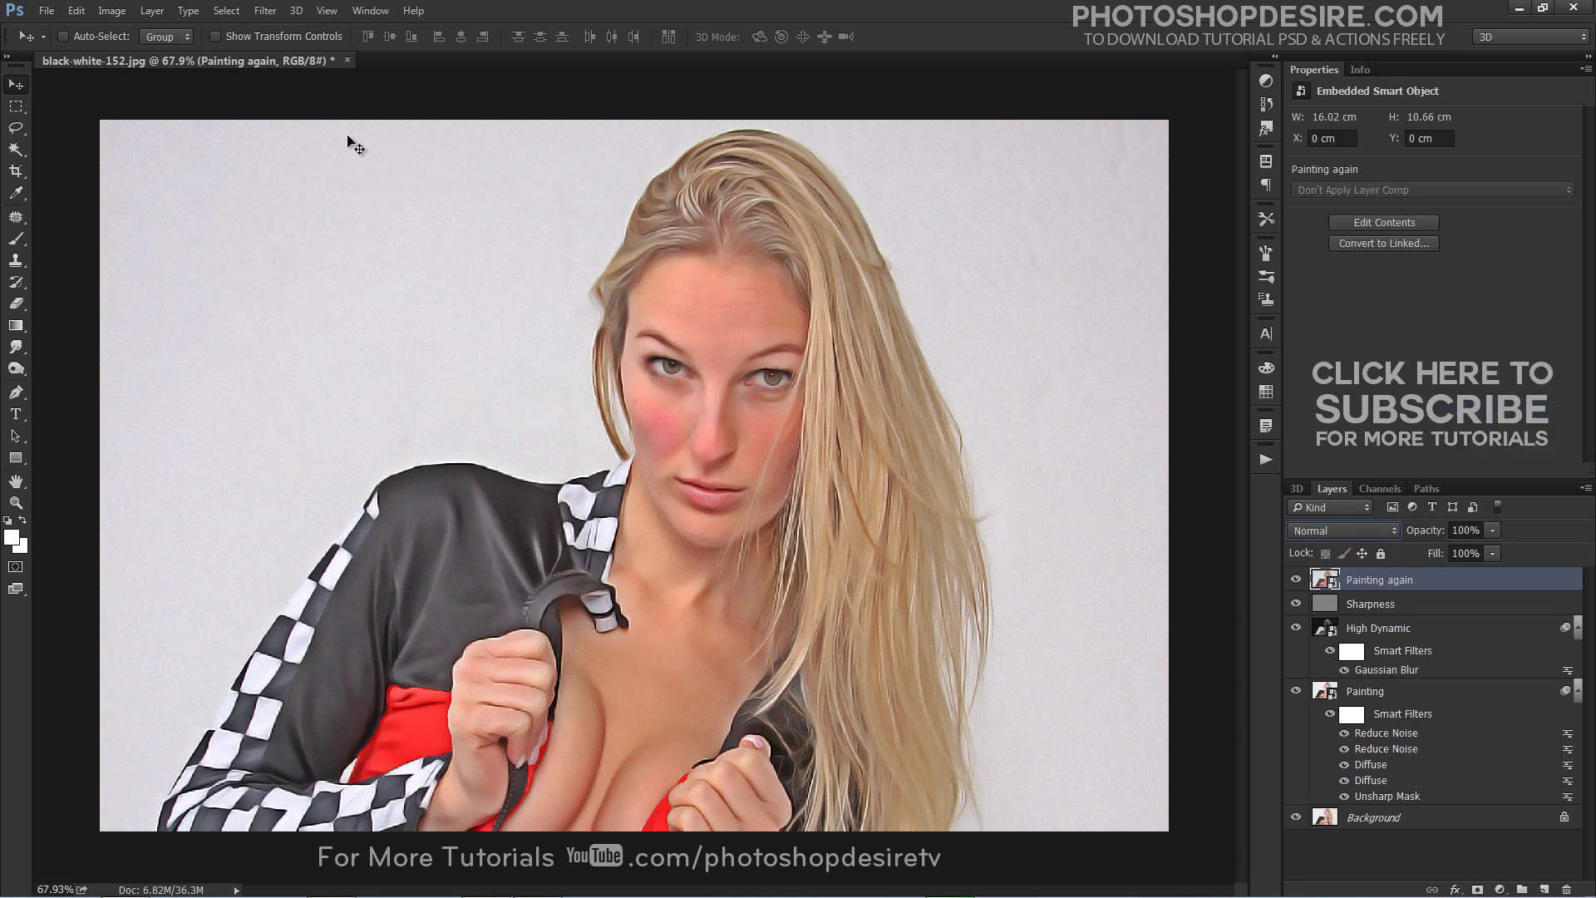
pyautogui.click(265, 10)
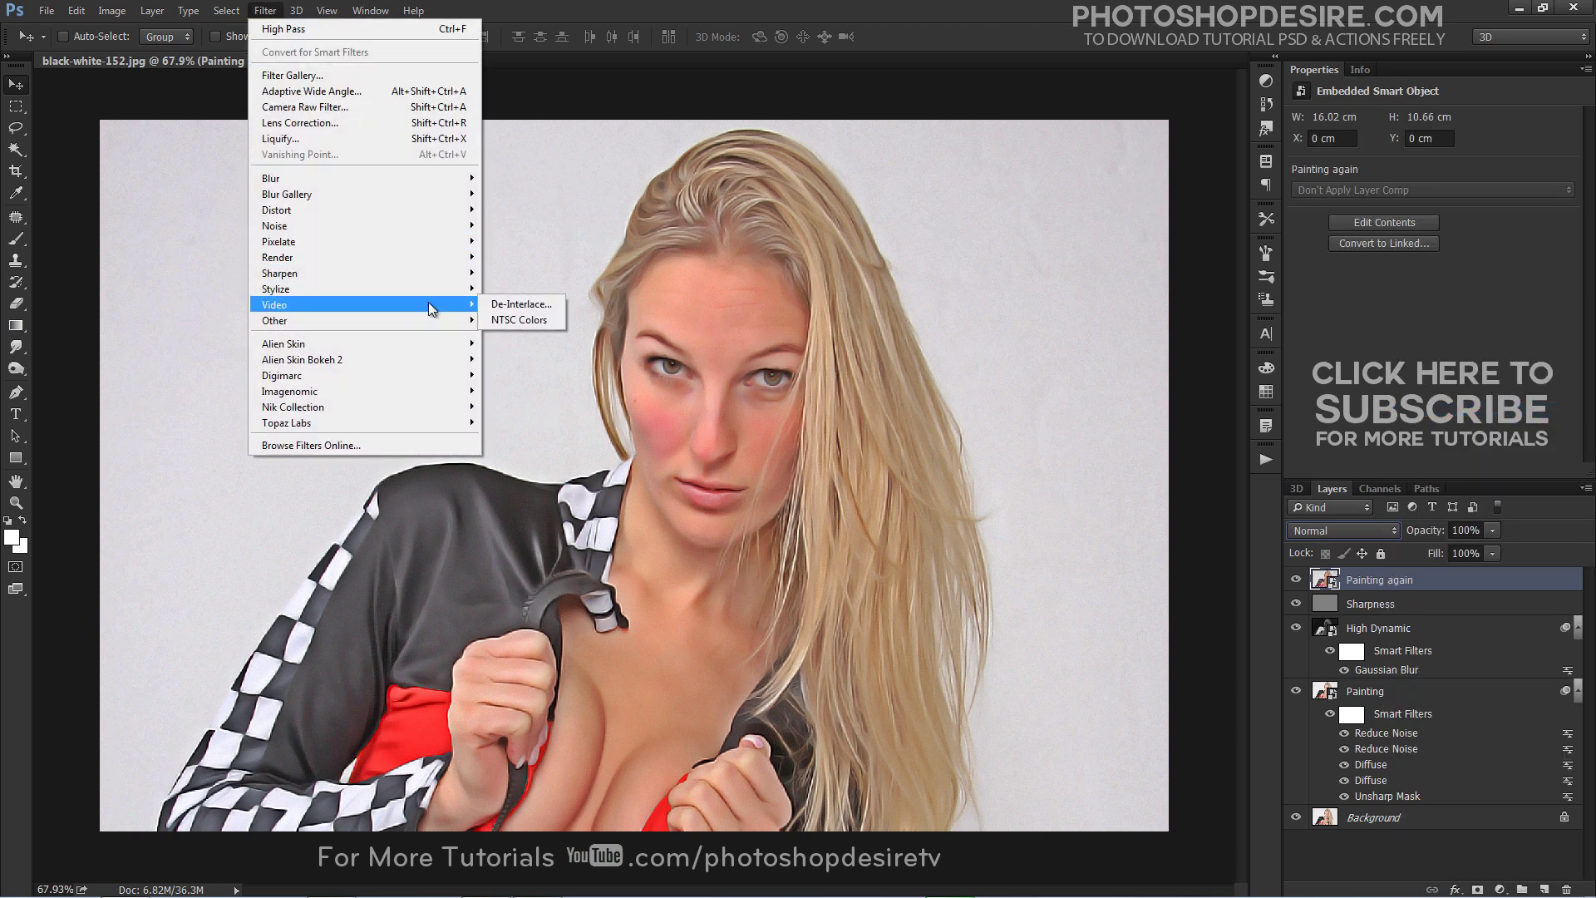
pyautogui.moveTo(440, 288)
pyautogui.click(520, 290)
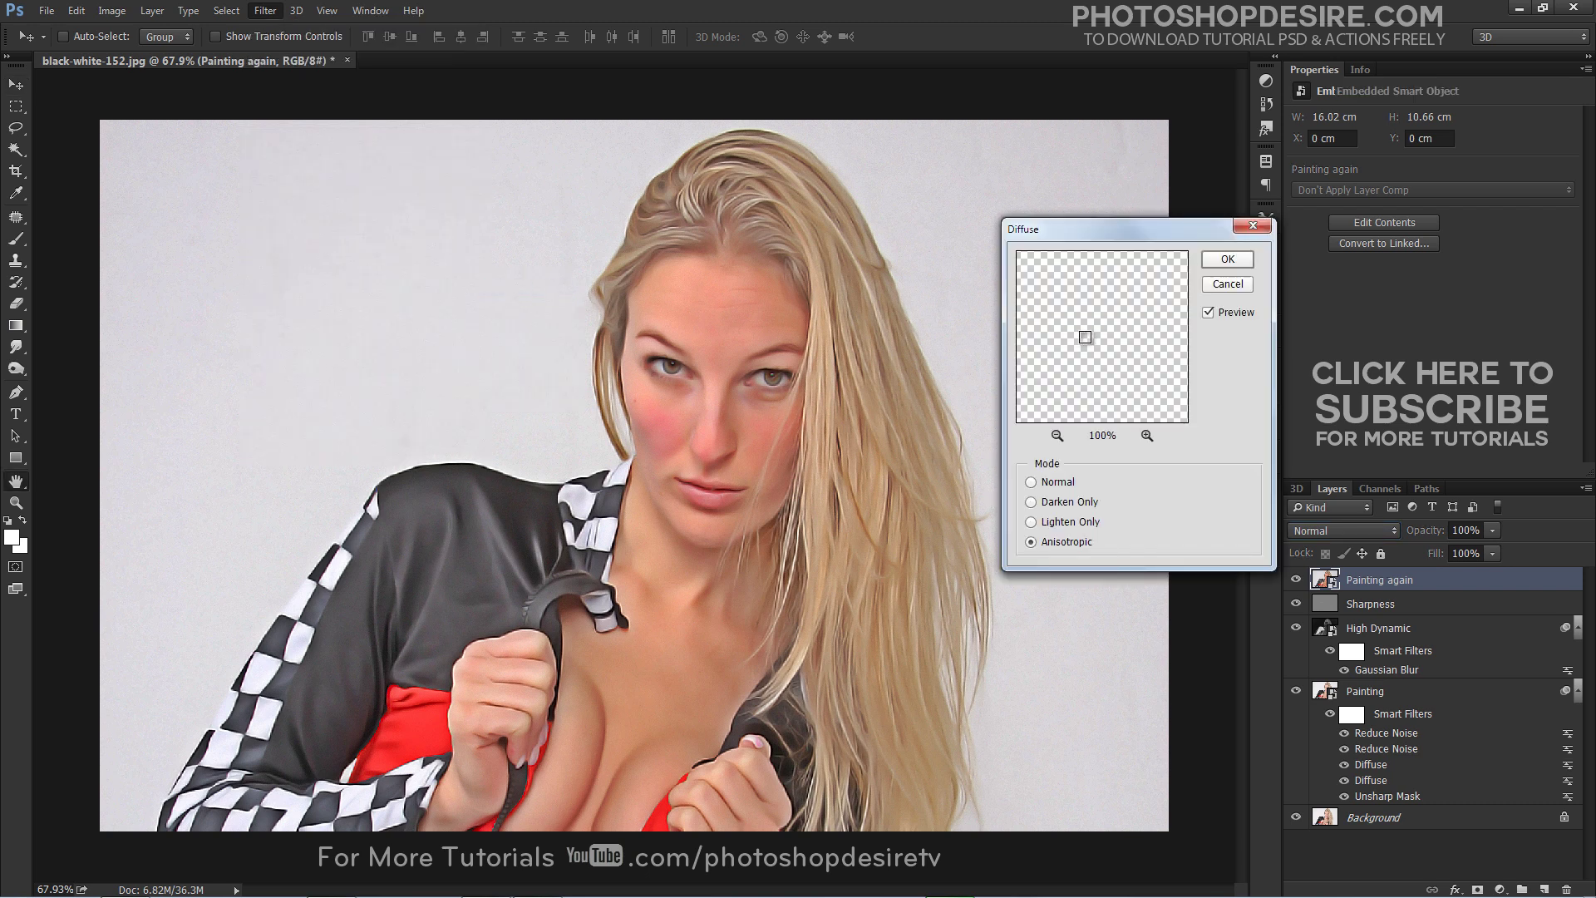
# Apply Diffuse in Anisotropic mode as a smart filter after checking the hairline in the preview.
pyautogui.moveTo(1101, 288); pyautogui.dragTo(1093, 400)
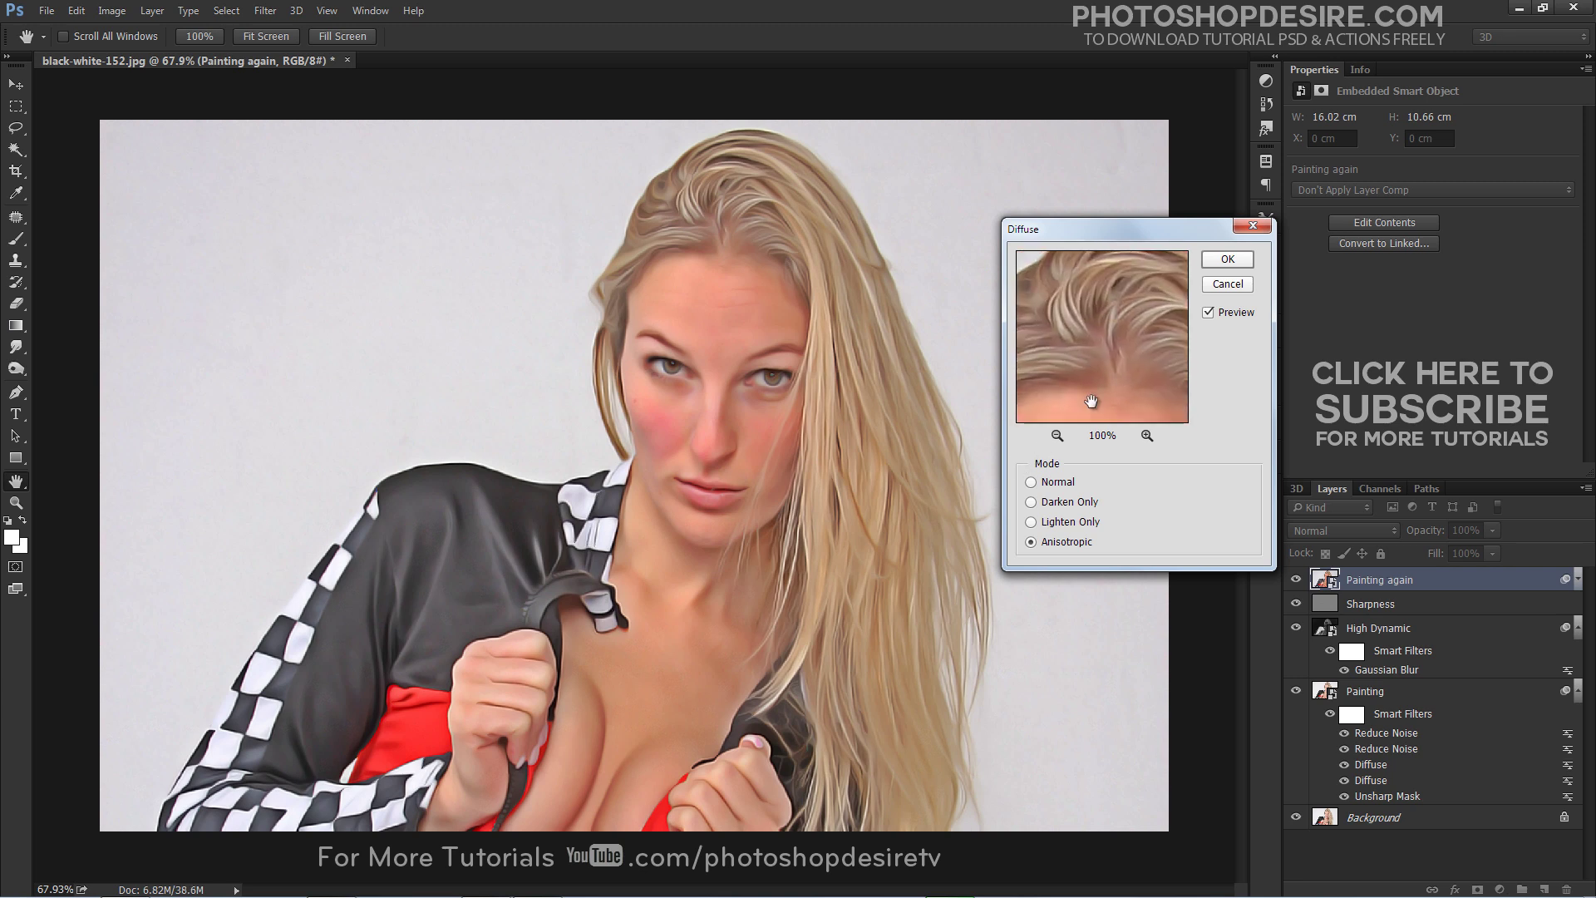
pyautogui.click(1225, 260)
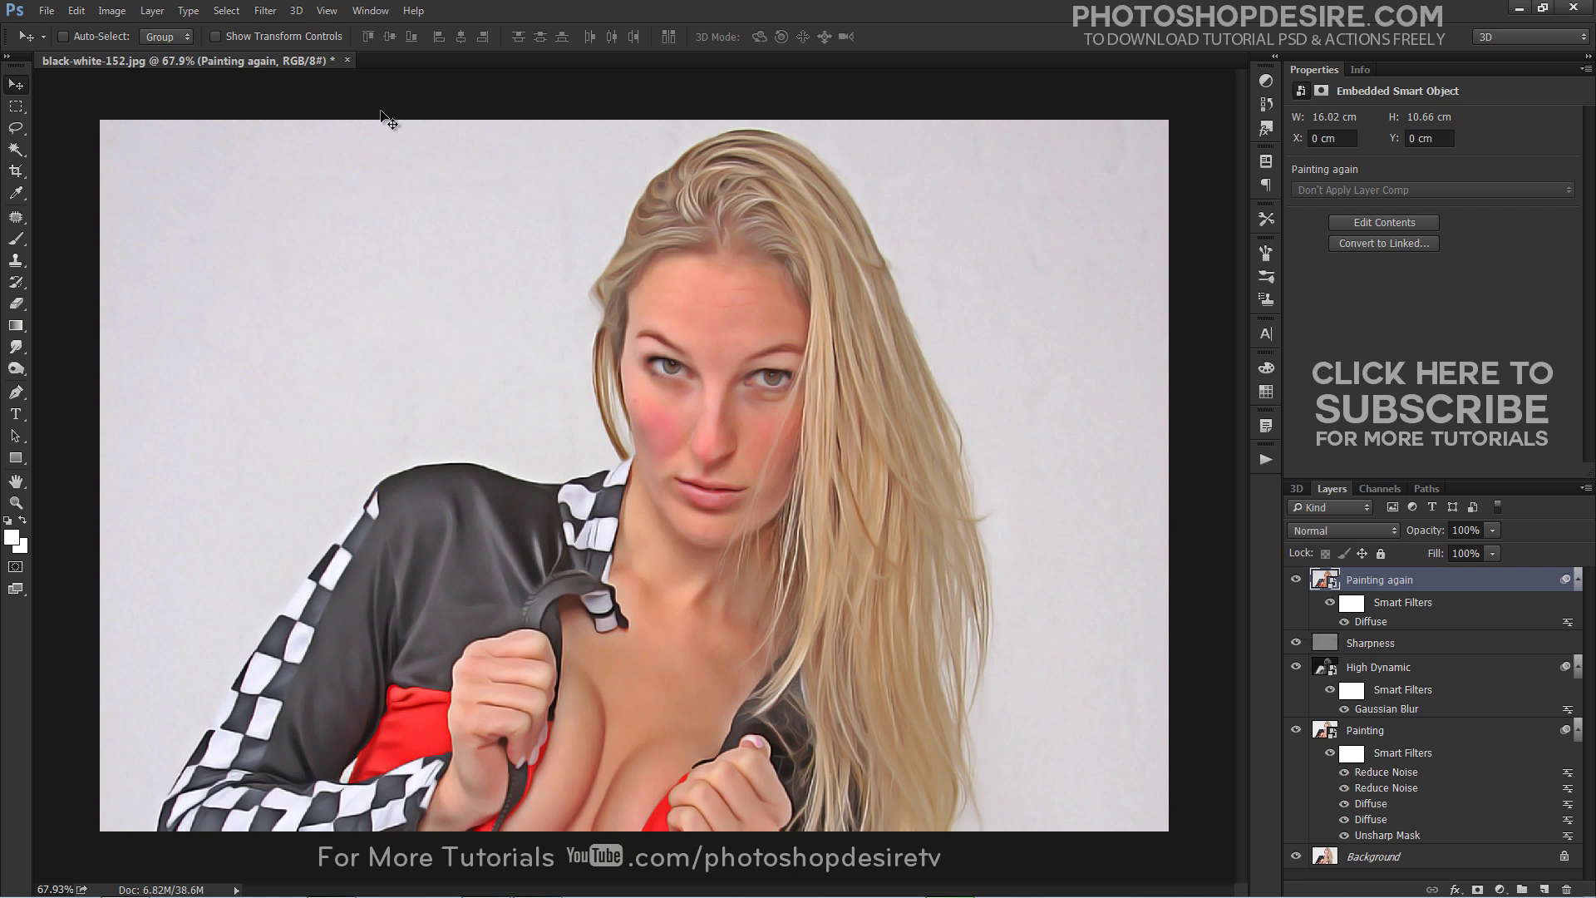
pyautogui.click(268, 12)
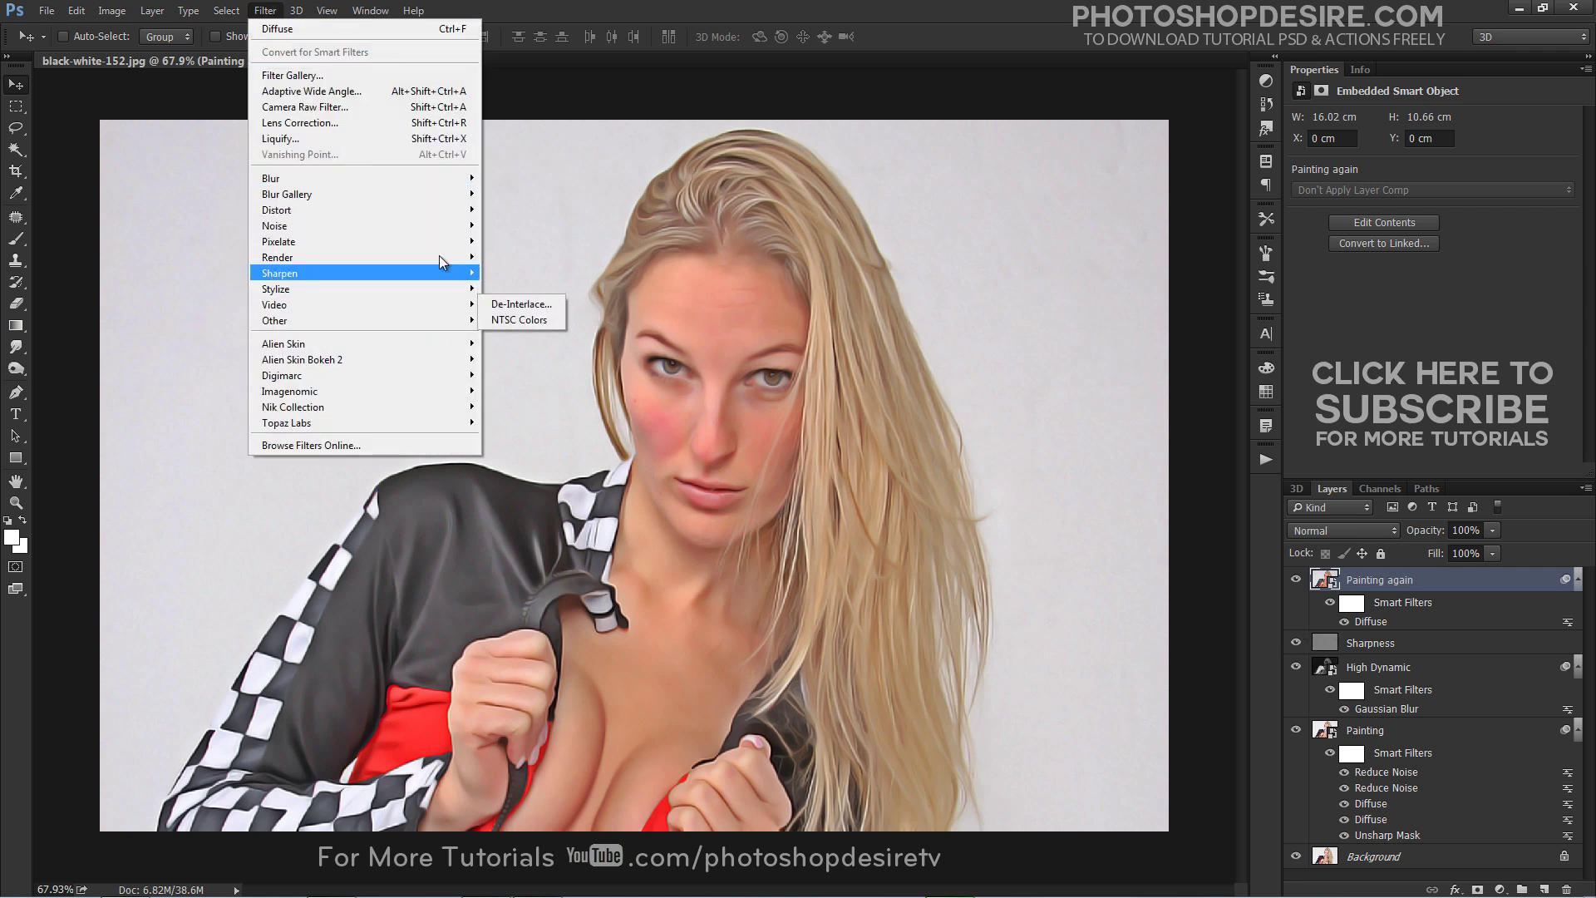
# Apply Reduce Noise with Reduce Color Noise at 13% and Sharpen Details at 30%.
pyautogui.moveTo(445, 225)
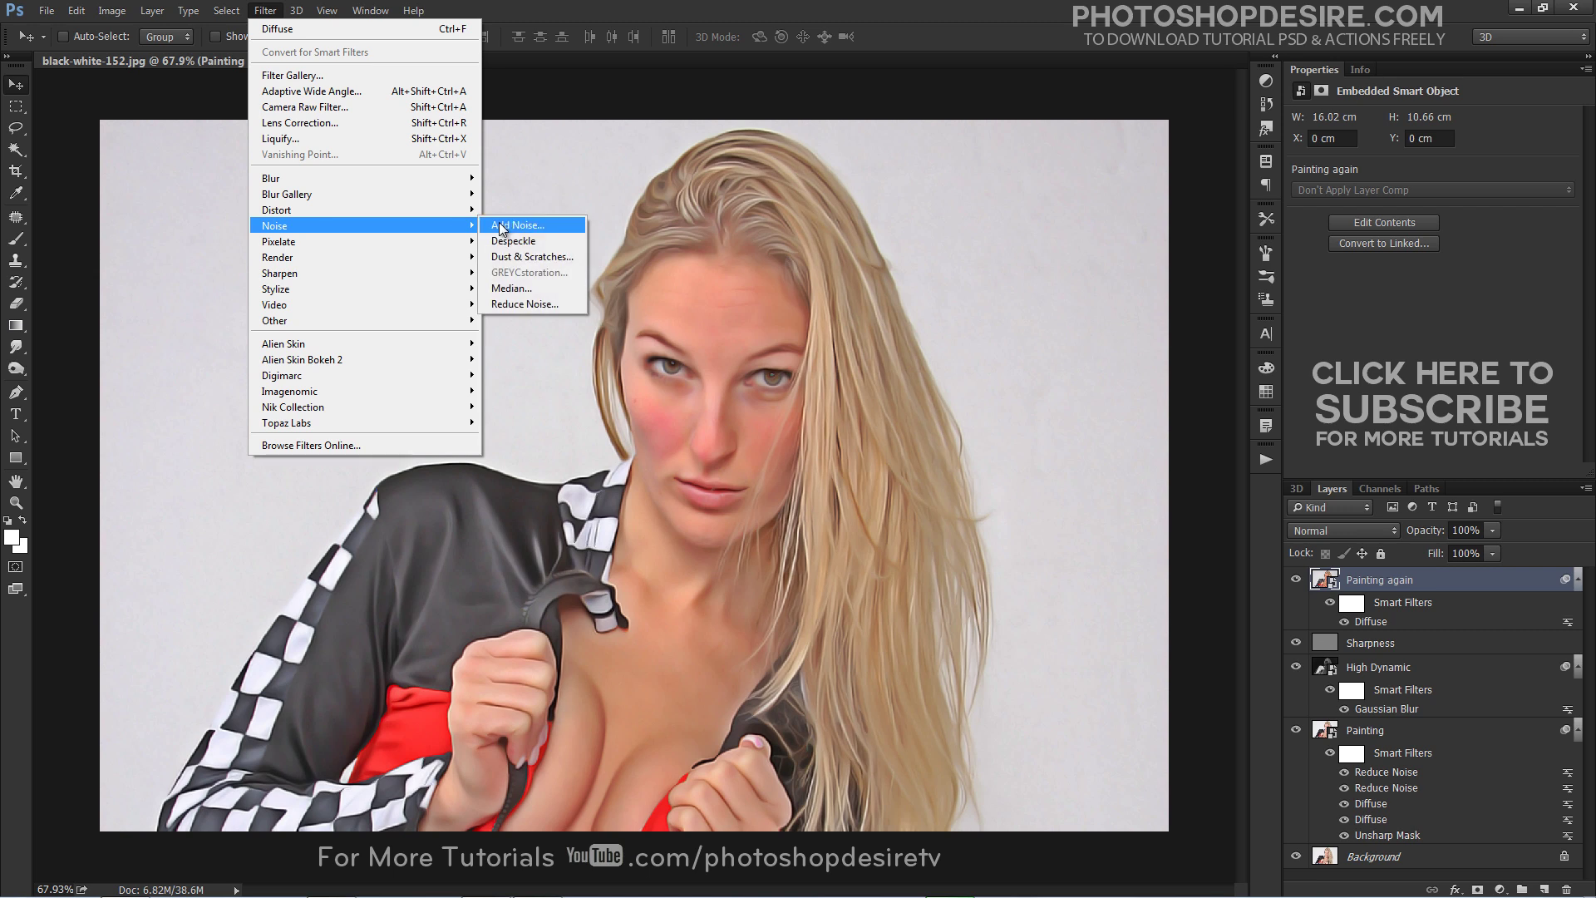
pyautogui.click(567, 303)
pyautogui.moveTo(1121, 161); pyautogui.dragTo(990, 487)
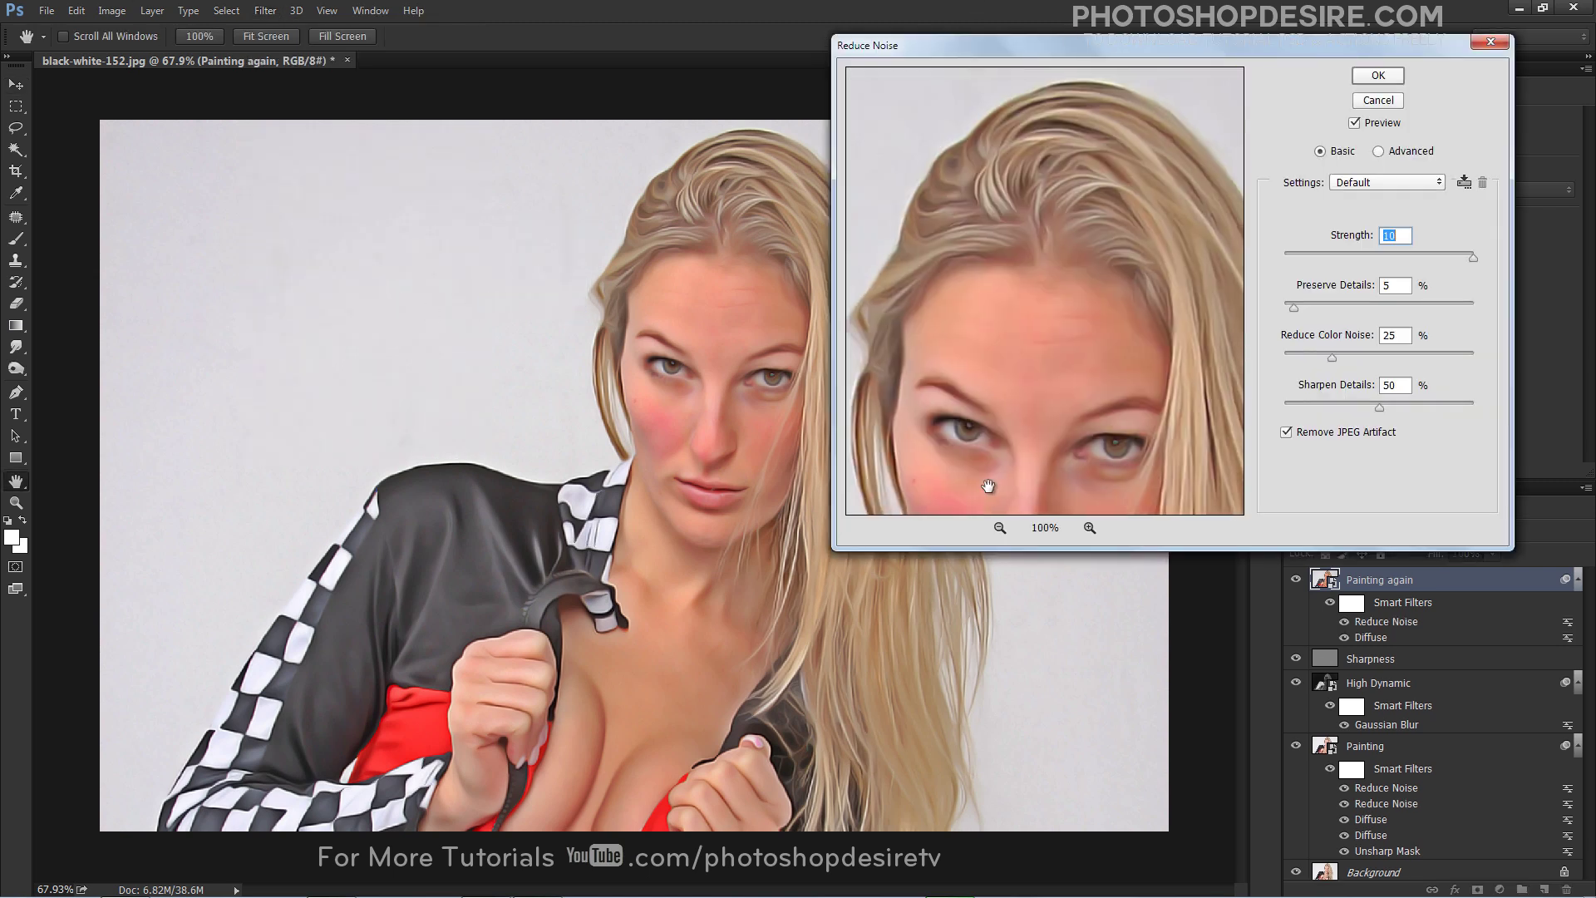
pyautogui.click(1314, 356)
pyautogui.moveTo(1312, 356); pyautogui.dragTo(1305, 361)
pyautogui.moveTo(1379, 408); pyautogui.dragTo(1331, 410)
pyautogui.click(1373, 78)
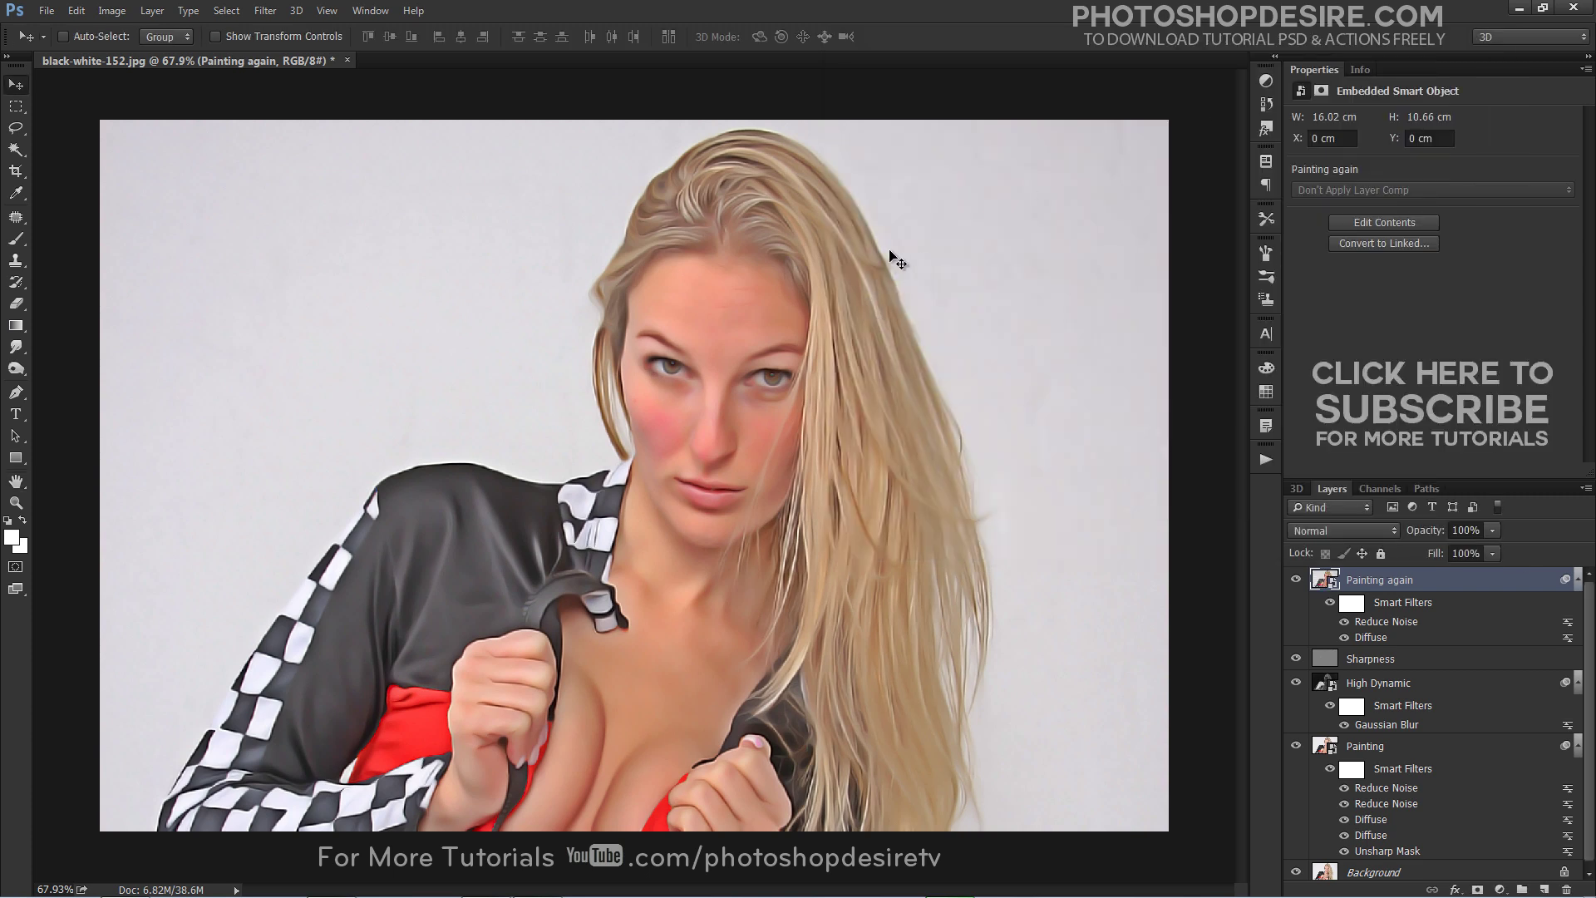
# Compare the painted portrait against the original photo, then bring up the new adjustment layer list.
pyautogui.scroll(-3, 811, 316)
pyautogui.scroll(2, 790, 292)
pyautogui.scroll(4, 774, 294)
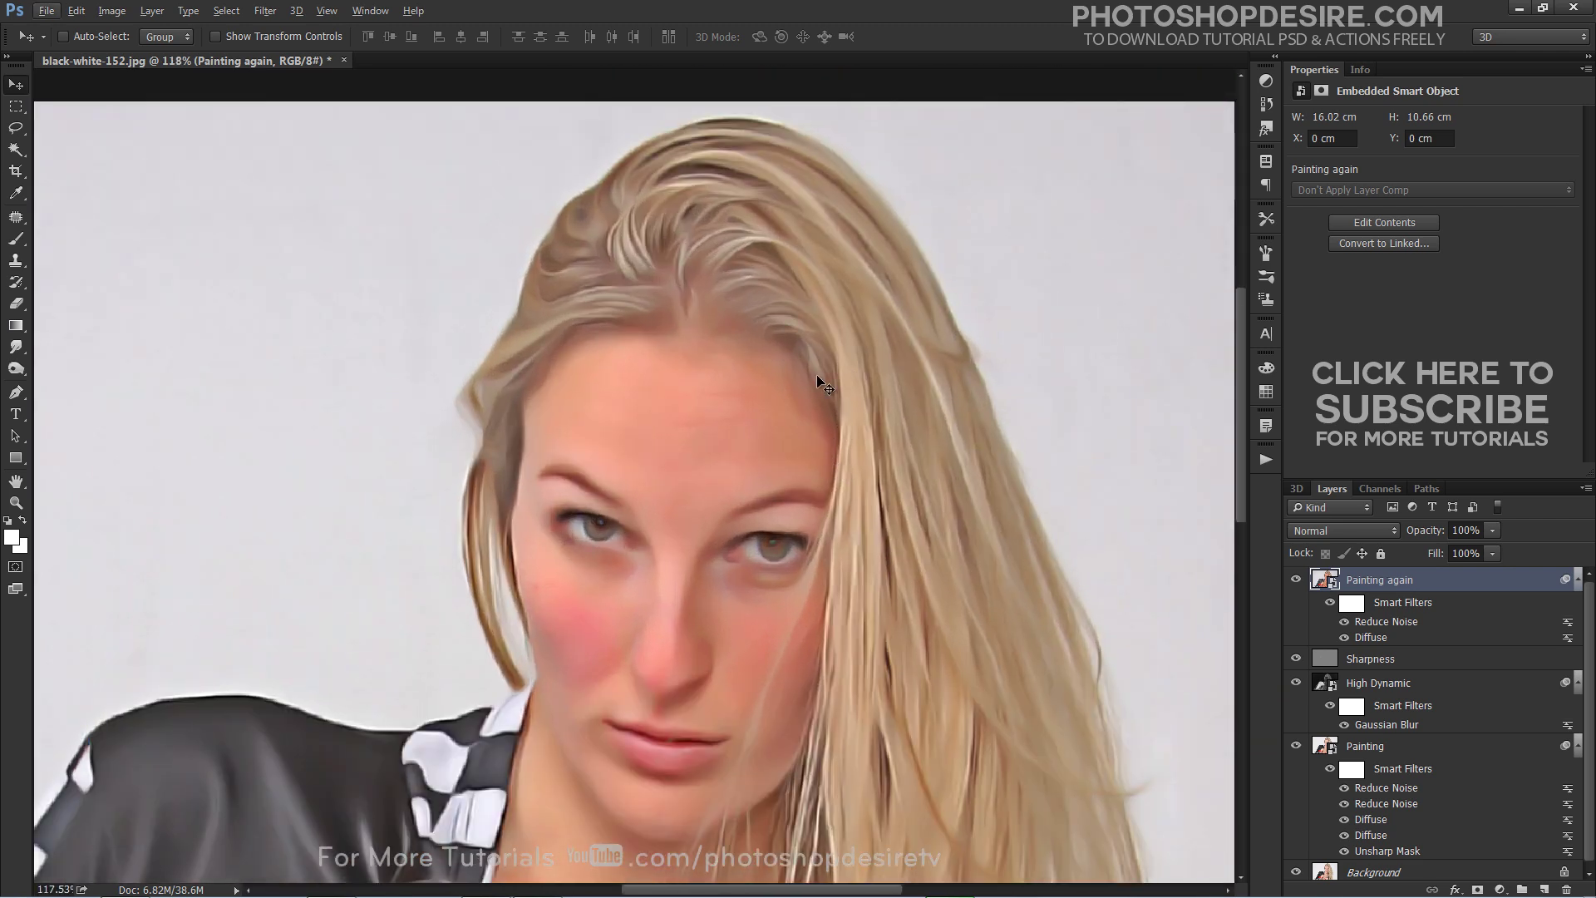
pyautogui.scroll(-4, 822, 373)
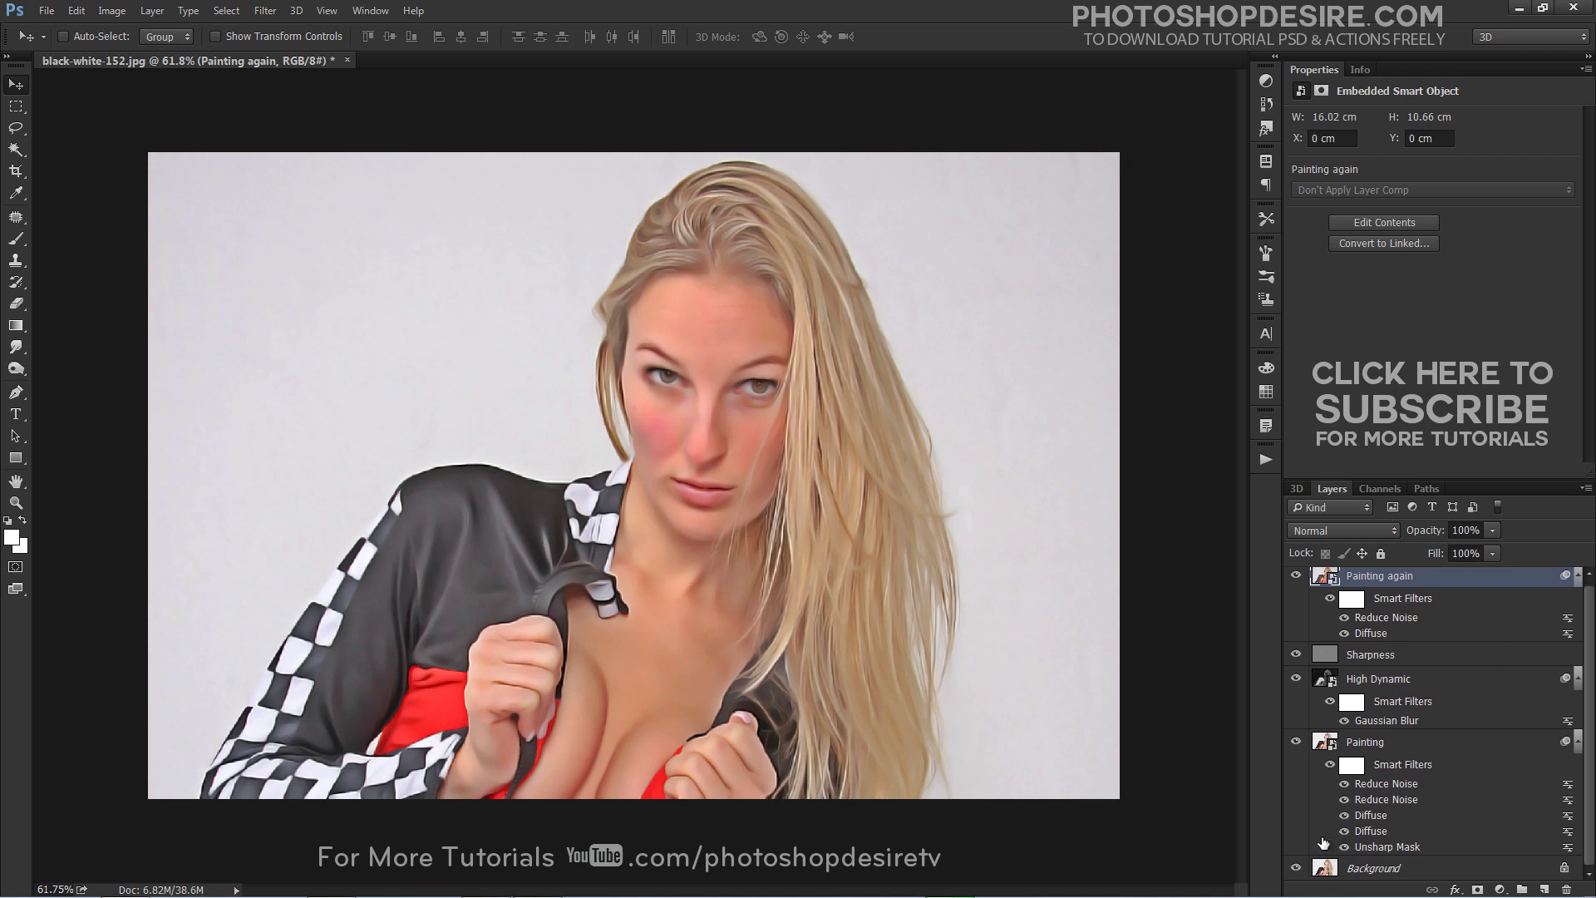
pyautogui.keyDown('alt'); pyautogui.click(1296, 868); pyautogui.keyUp('alt')
pyautogui.keyDown('alt'); pyautogui.click(1296, 868); pyautogui.keyUp('alt')
pyautogui.keyDown('alt'); pyautogui.click(1296, 868); pyautogui.keyUp('alt')
pyautogui.keyDown('alt'); pyautogui.click(1296, 868); pyautogui.keyUp('alt')
pyautogui.click(1500, 889)
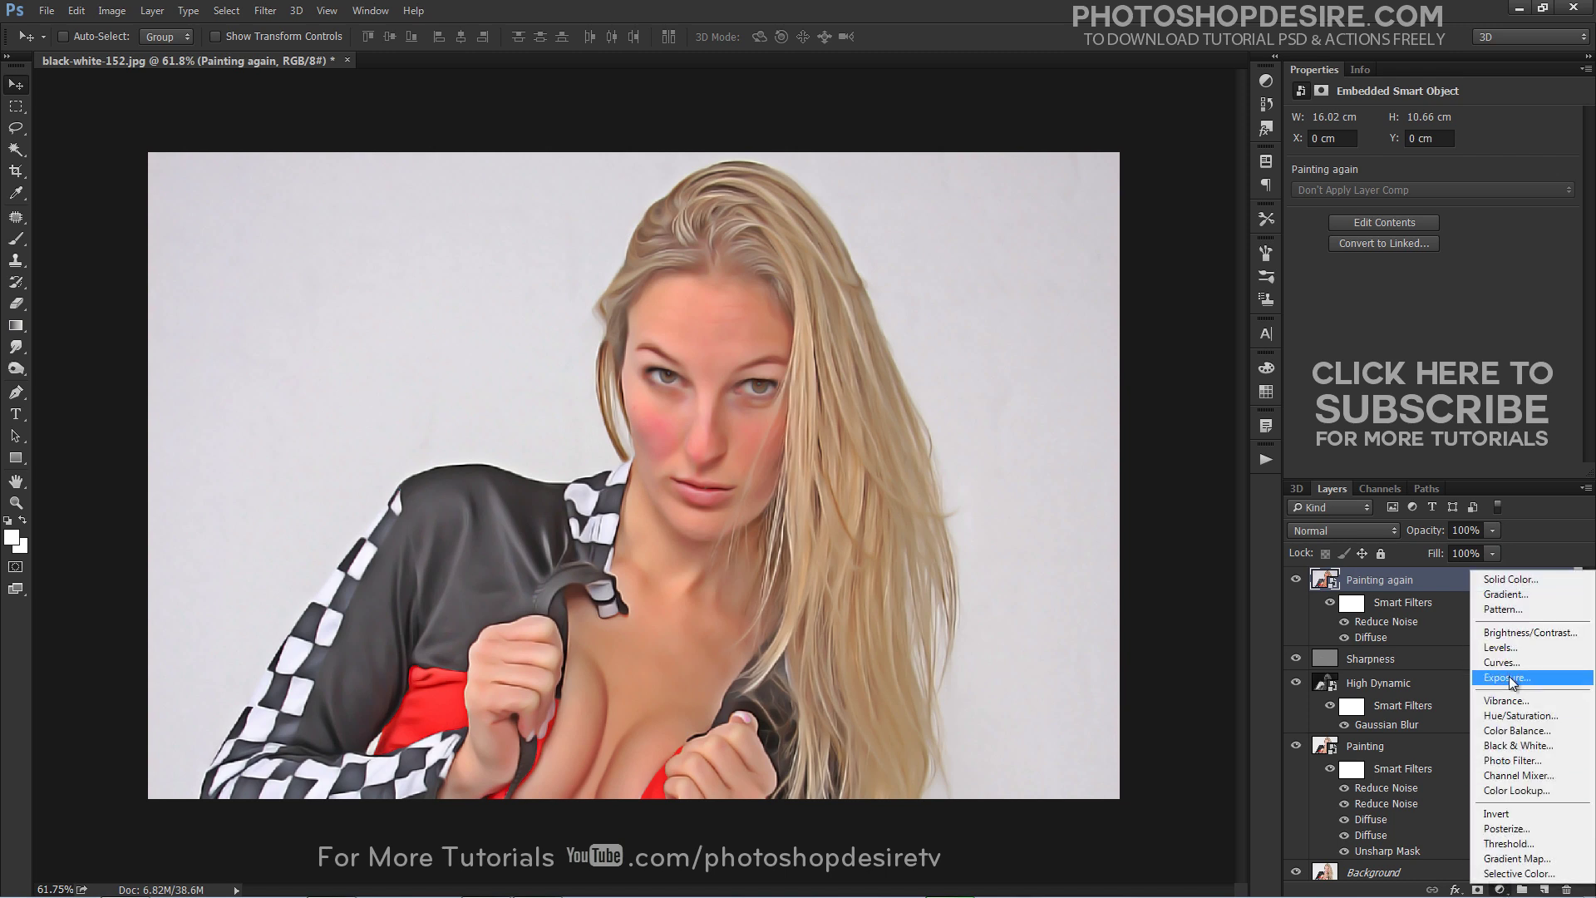
# Add a Hue/Saturation layer with Saturation lowered to -20, targeting the layer rather than its mask.
pyautogui.click(1520, 715)
pyautogui.moveTo(1434, 219)
pyautogui.mouseDown()
pyautogui.moveTo(1386, 221)
pyautogui.moveTo(1401, 218)
pyautogui.mouseUp()
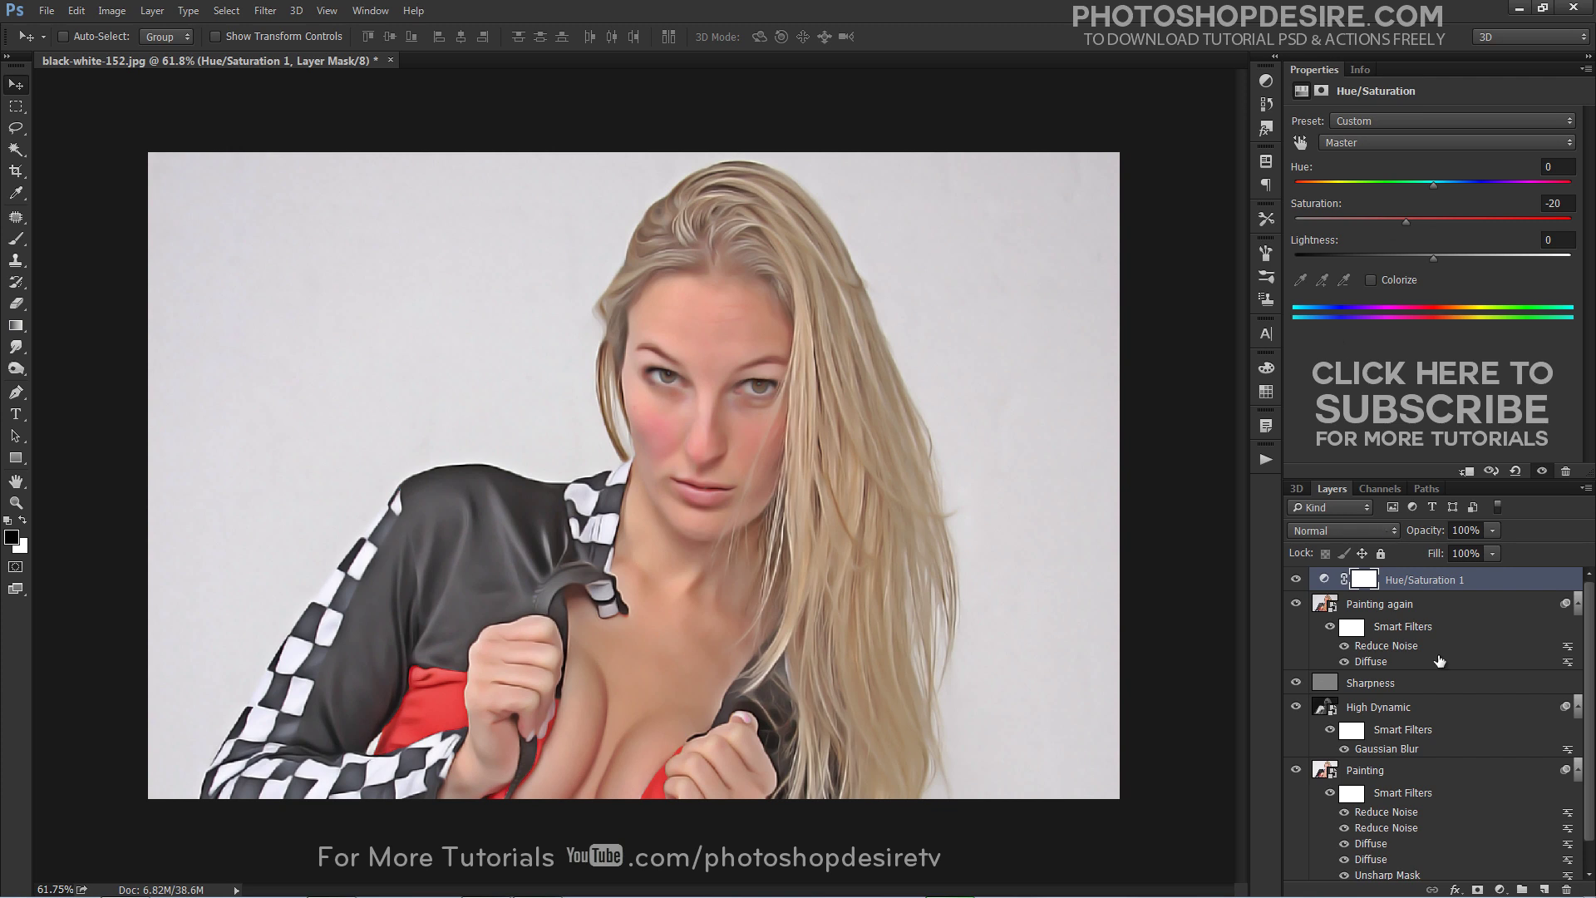
pyautogui.click(1431, 582)
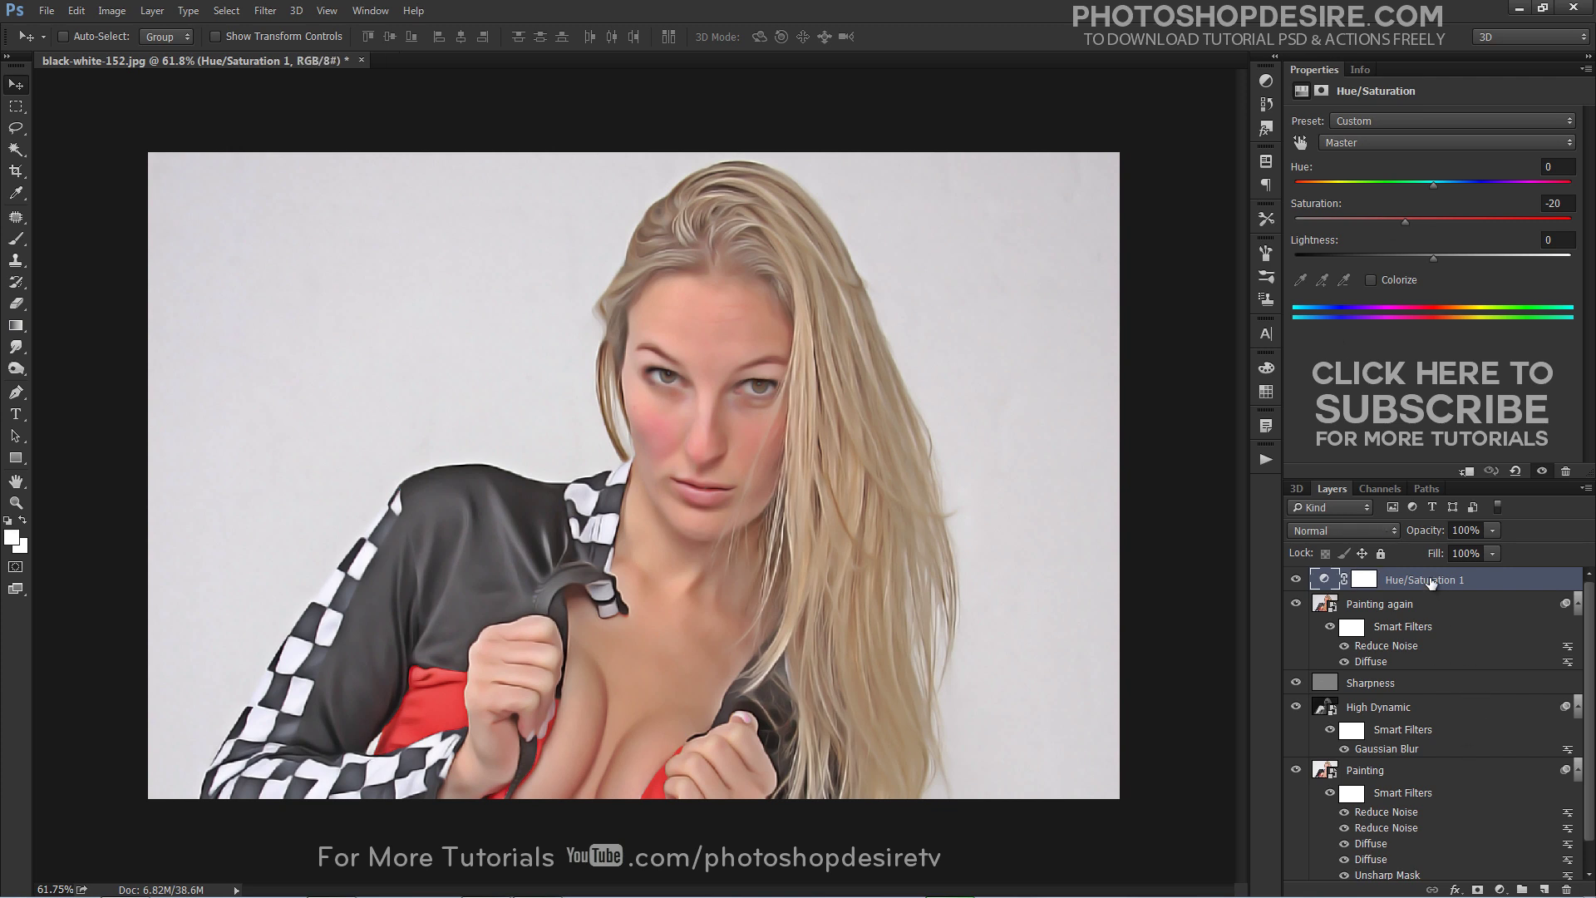
# Stamp visible layers into Layer 1, blend it in Soft Light, and toggle it to check.
pyautogui.hotkey('ctrl', 'shift', 'alt', 'e')
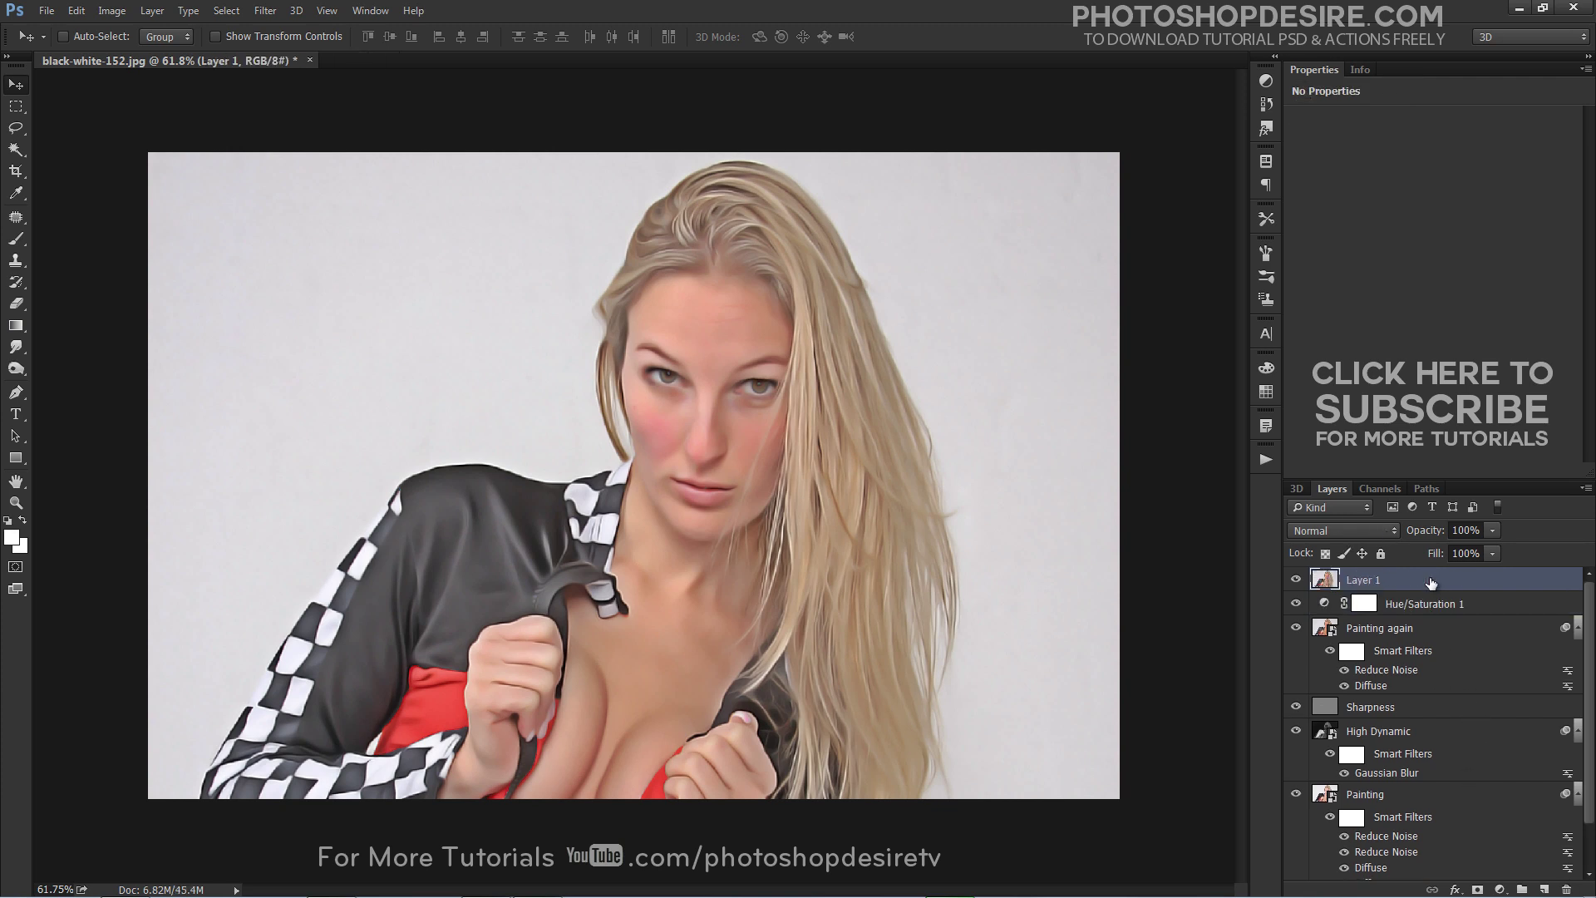
pyautogui.click(1383, 529)
pyautogui.click(1350, 327)
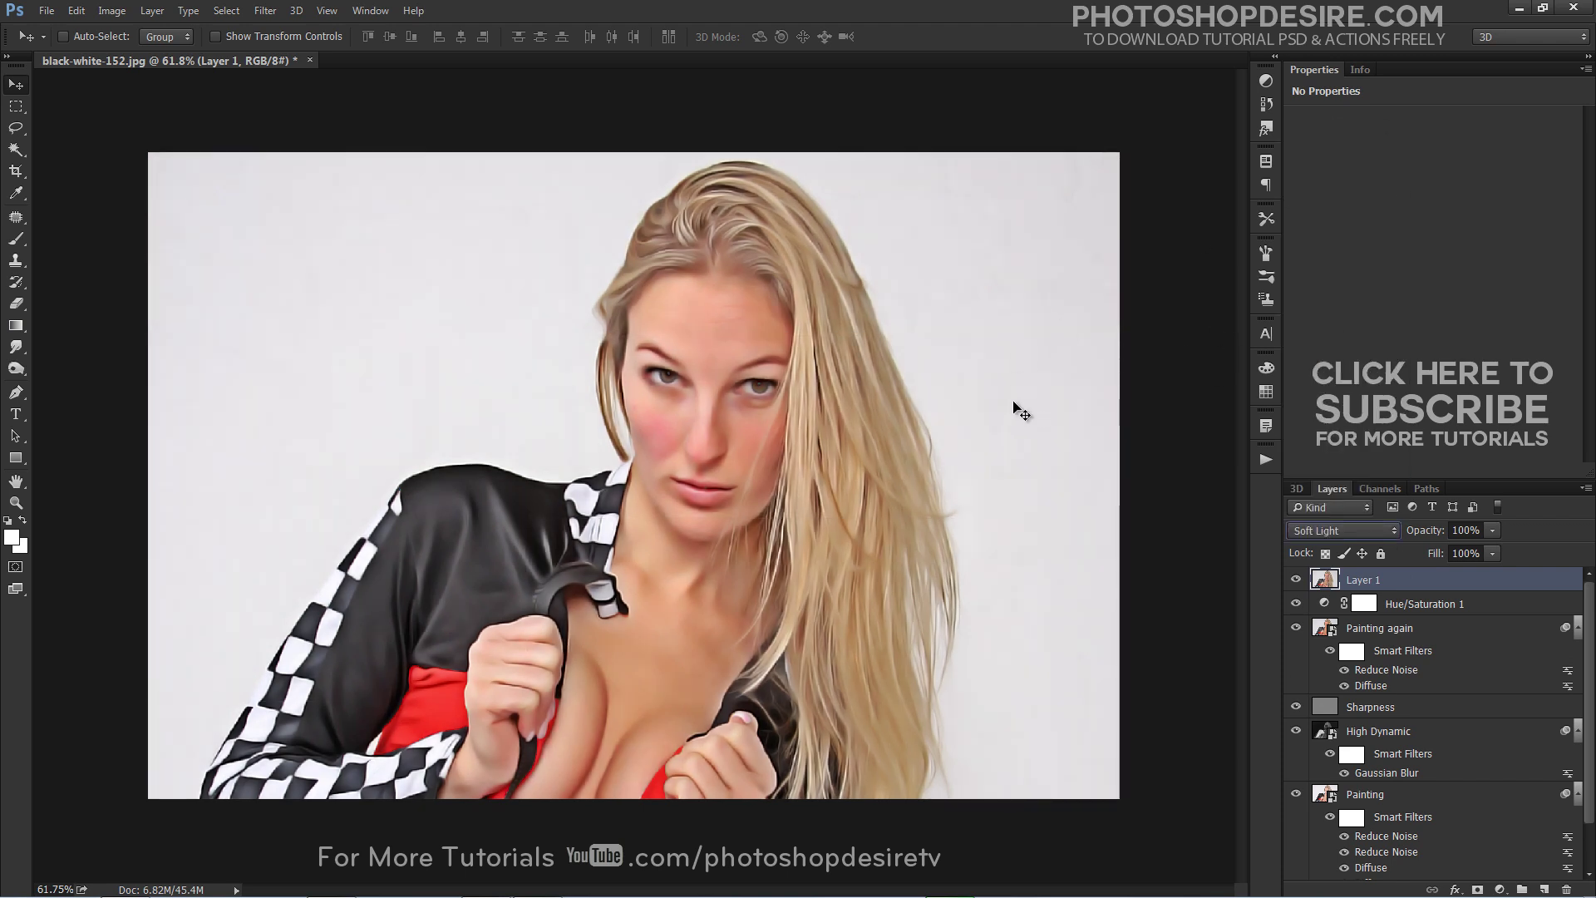
pyautogui.click(1296, 580)
pyautogui.click(1296, 579)
pyautogui.scroll(-1, 1591, 815)
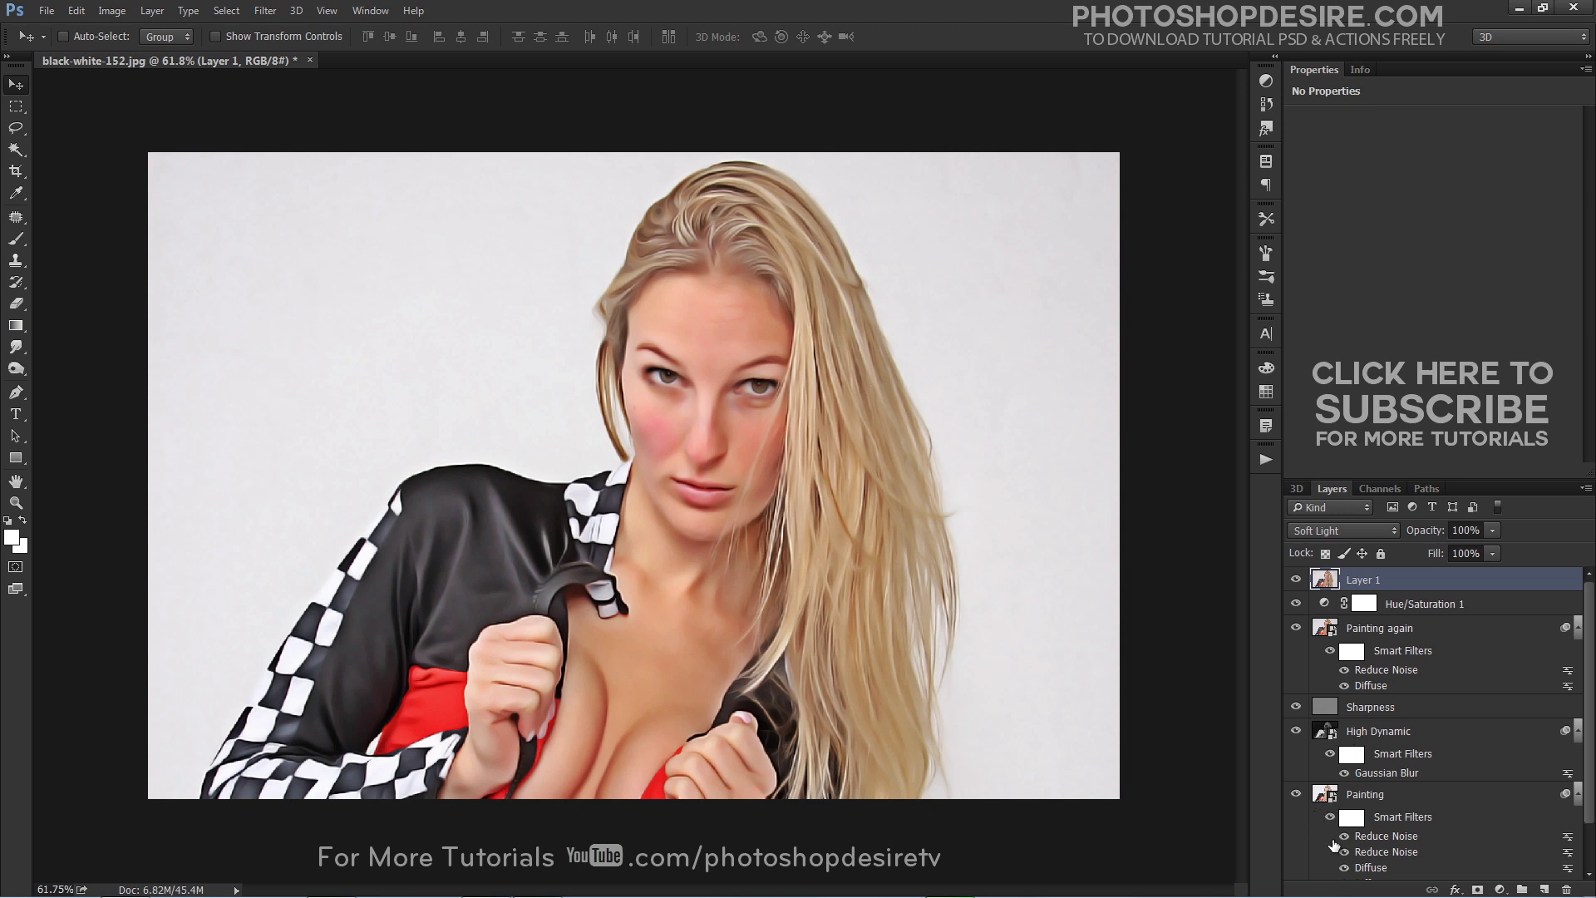
pyautogui.scroll(-2, 1592, 797)
pyautogui.keyDown('alt'); pyautogui.click(1296, 868); pyautogui.keyUp('alt')
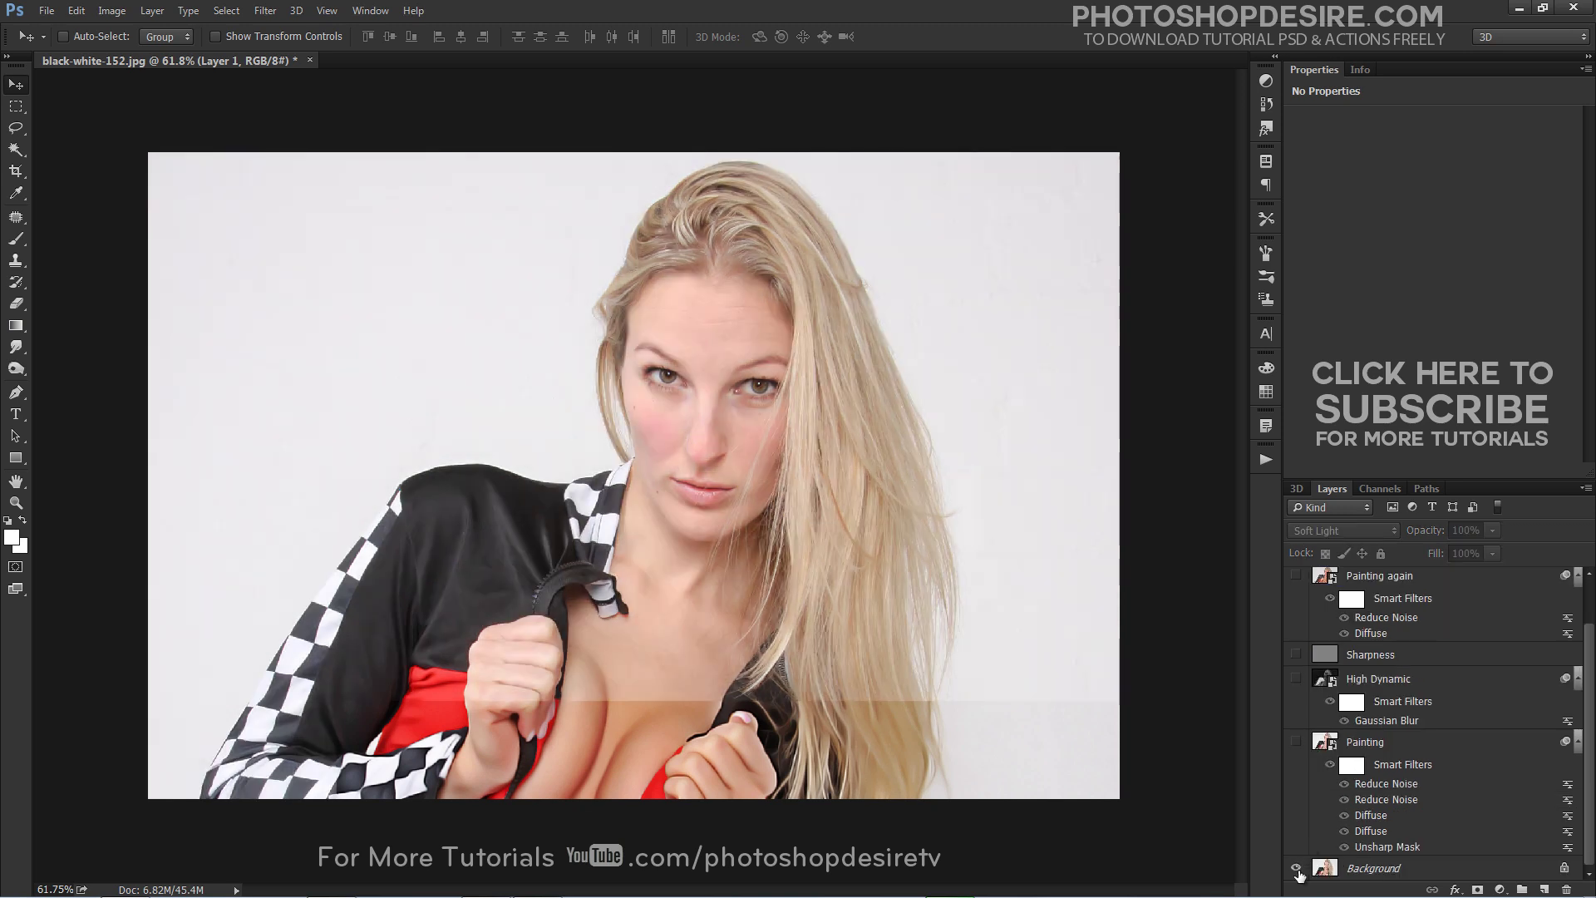
pyautogui.keyDown('alt'); pyautogui.click(1297, 869); pyautogui.keyUp('alt')
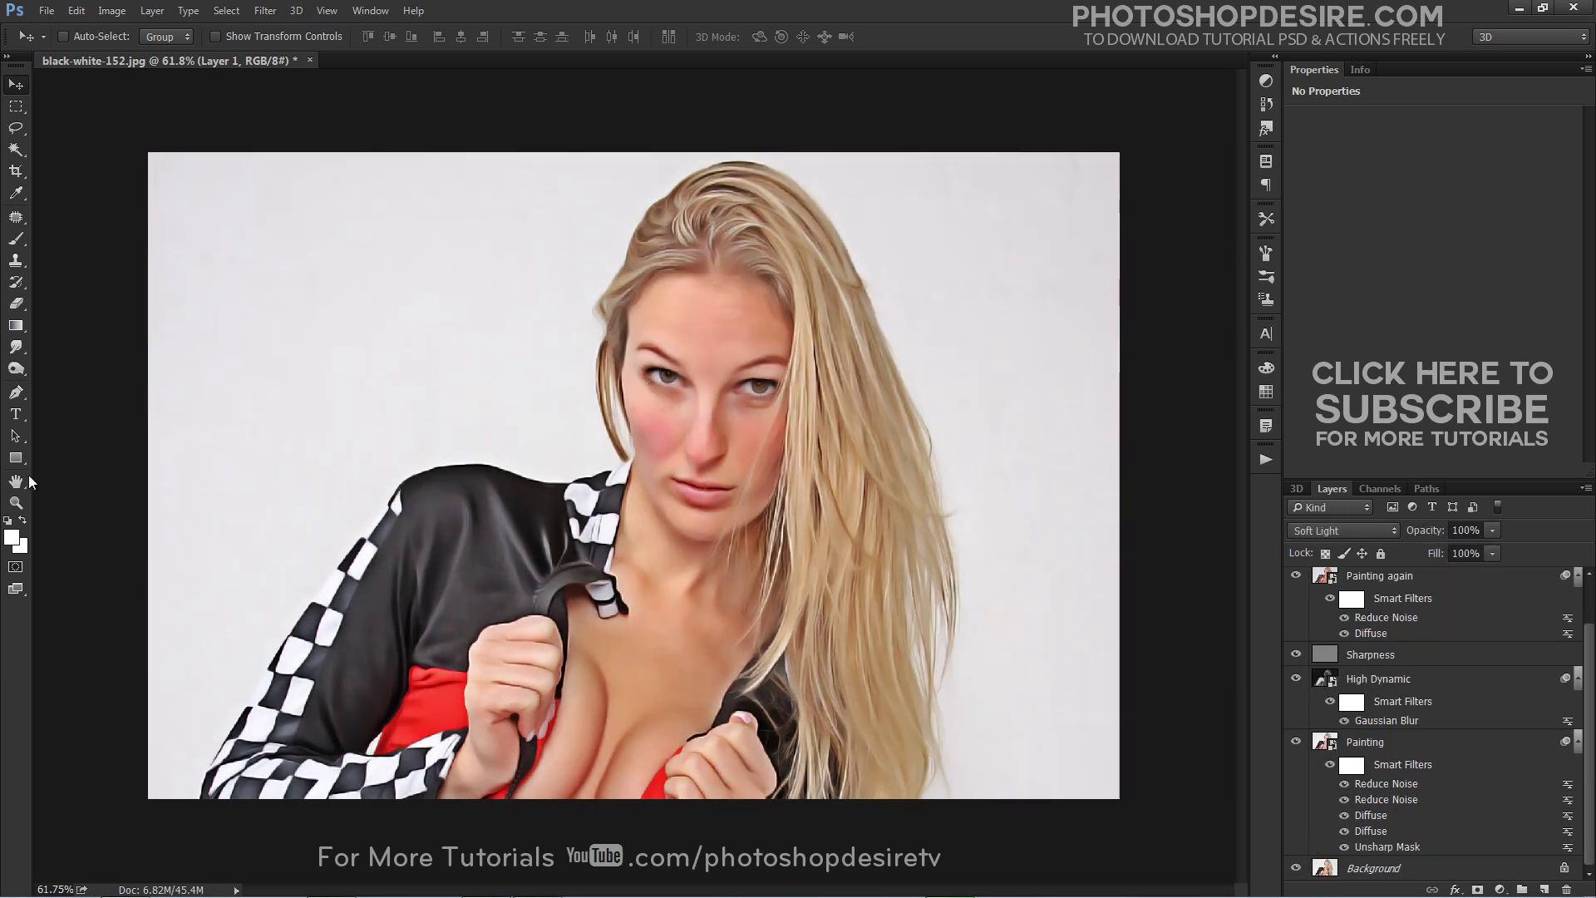
pyautogui.click(15, 501)
pyautogui.click(716, 259)
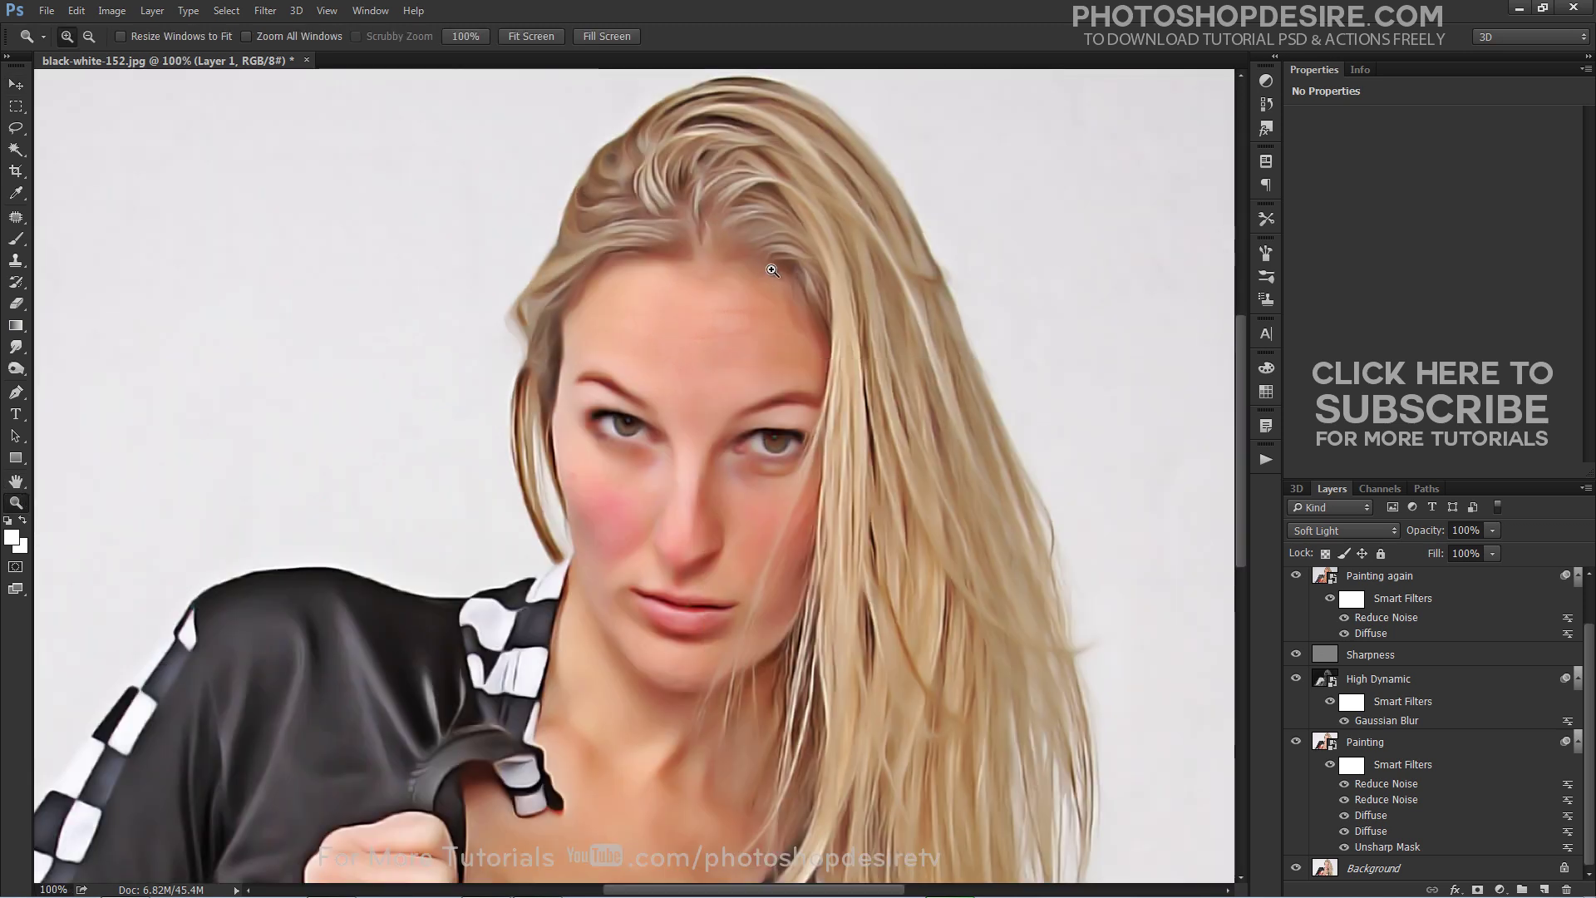
pyautogui.click(16, 84)
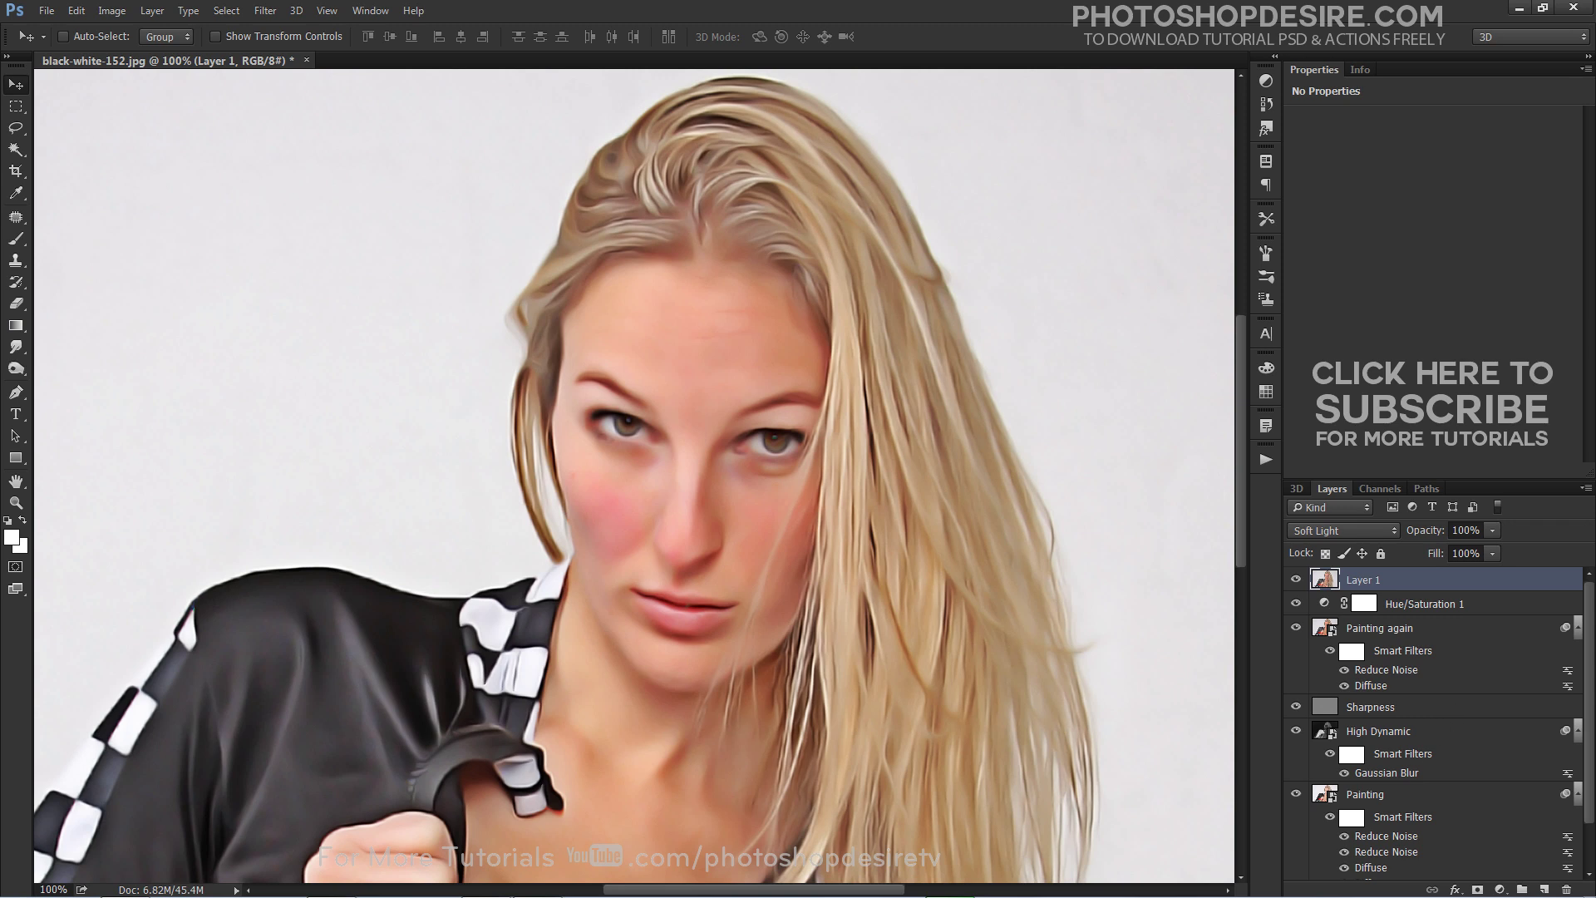
pyautogui.scroll(-3, 1592, 781)
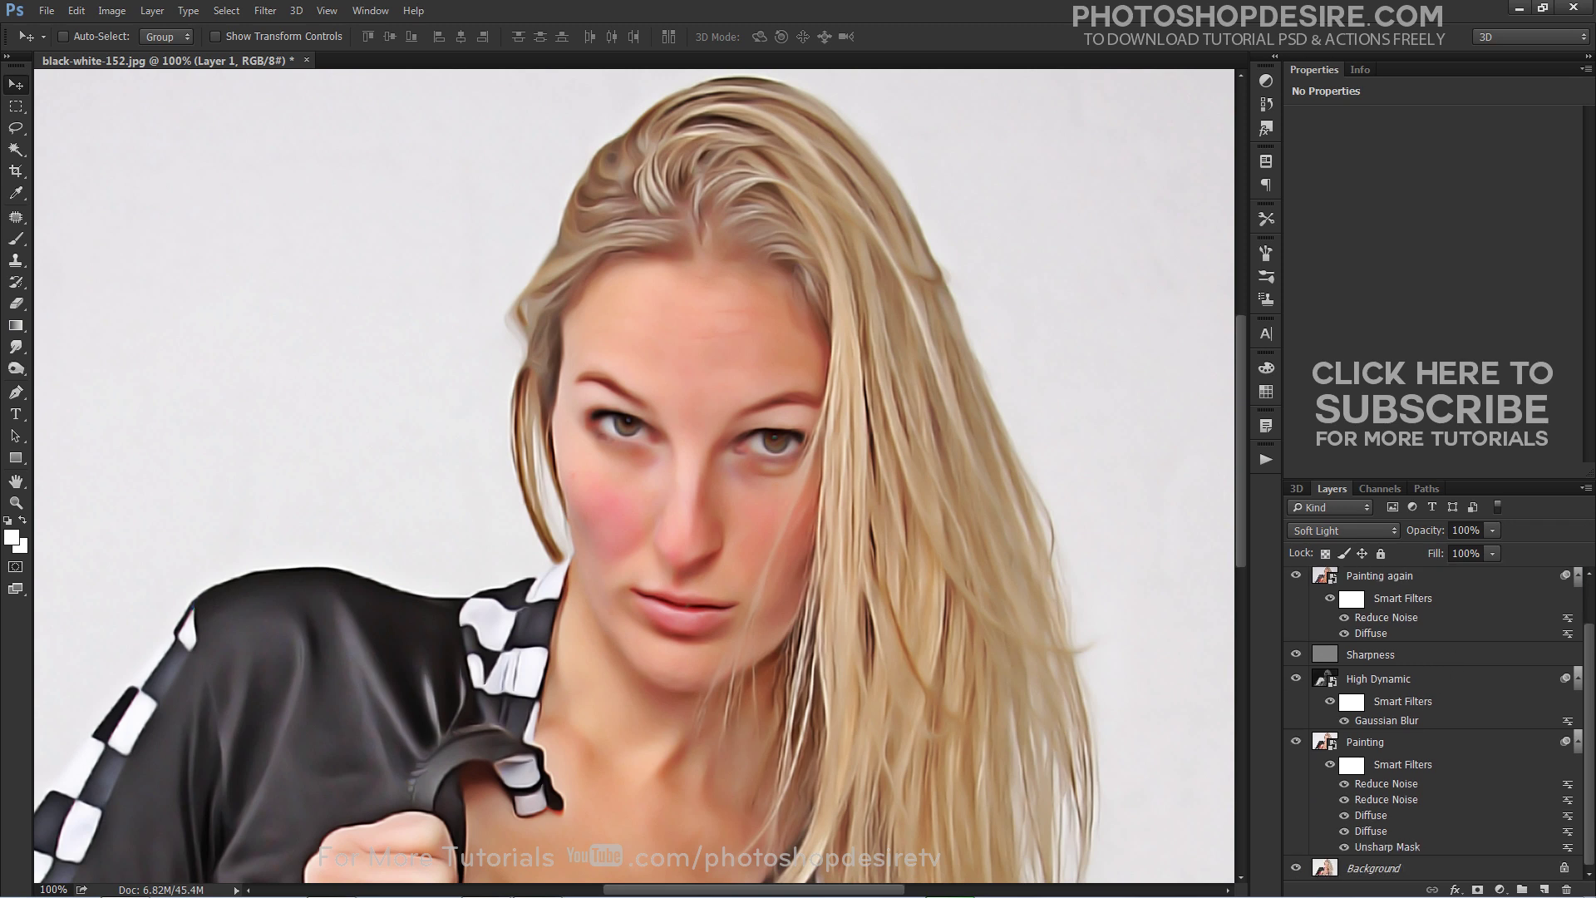
pyautogui.keyDown('alt'); pyautogui.click(1296, 869); pyautogui.keyUp('alt')
pyautogui.keyDown('alt'); pyautogui.click(1297, 870); pyautogui.keyUp('alt')
pyautogui.scroll(3, 1592, 666)
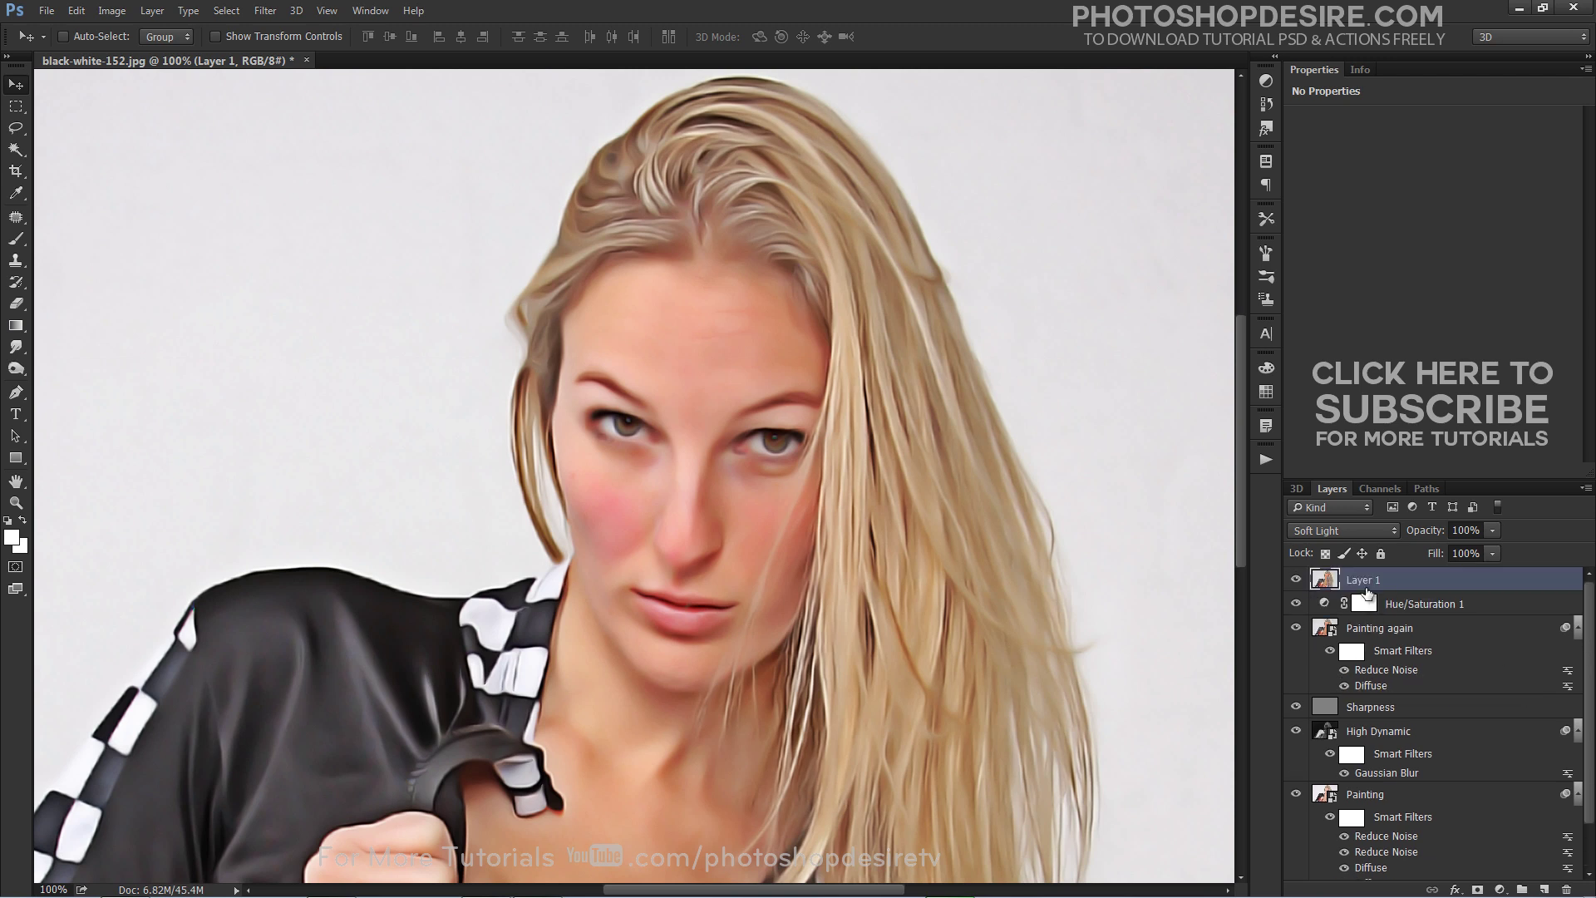
pyautogui.click(1296, 581)
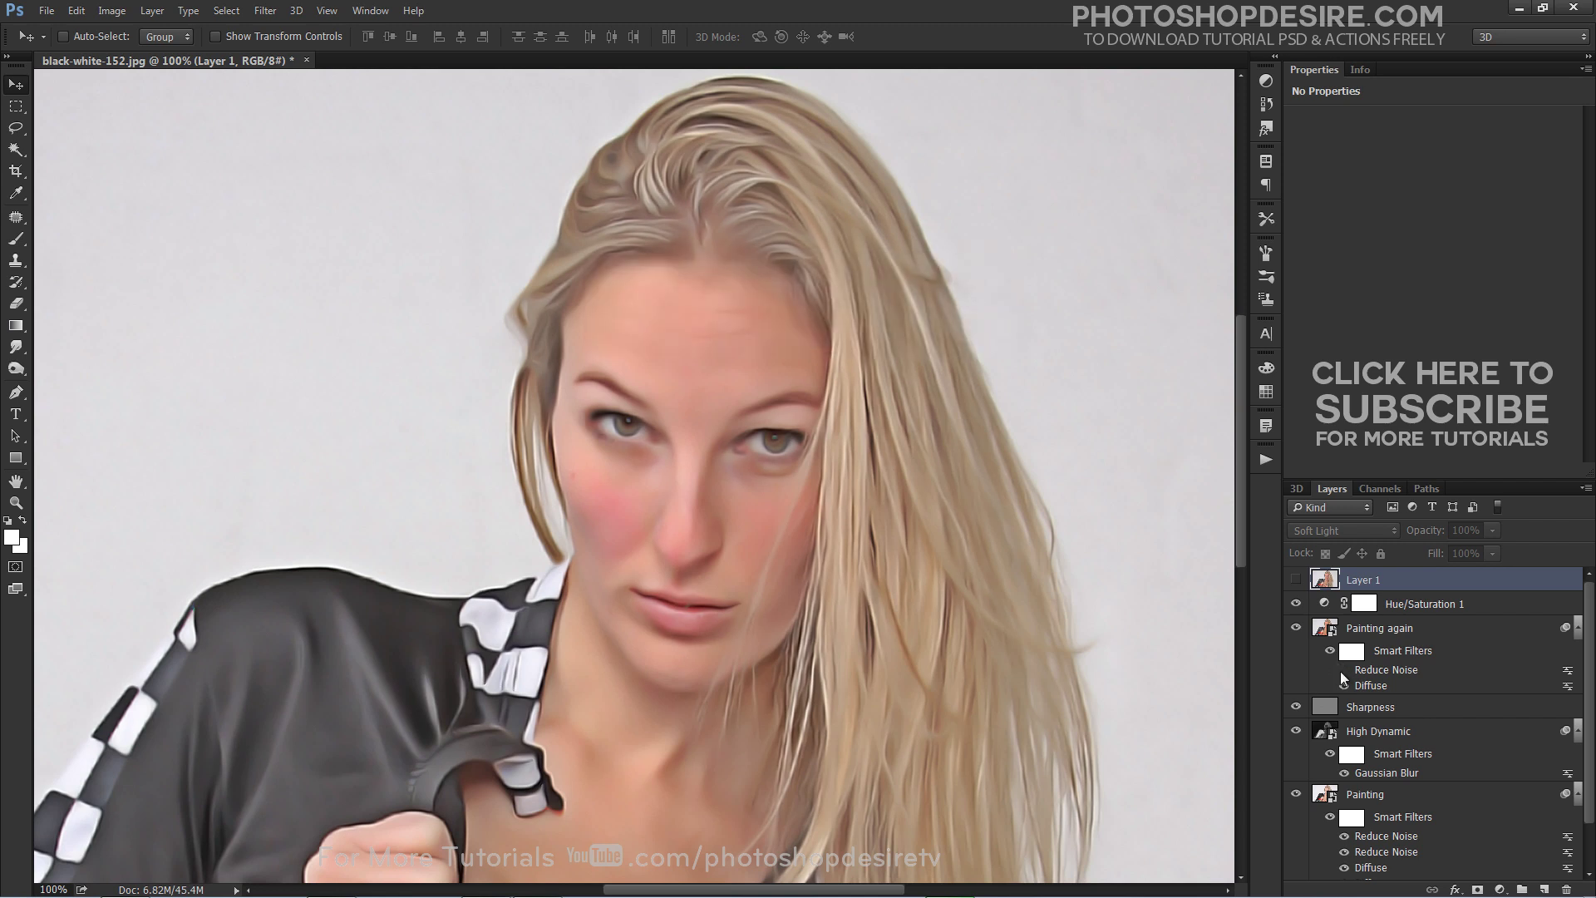
pyautogui.click(1295, 580)
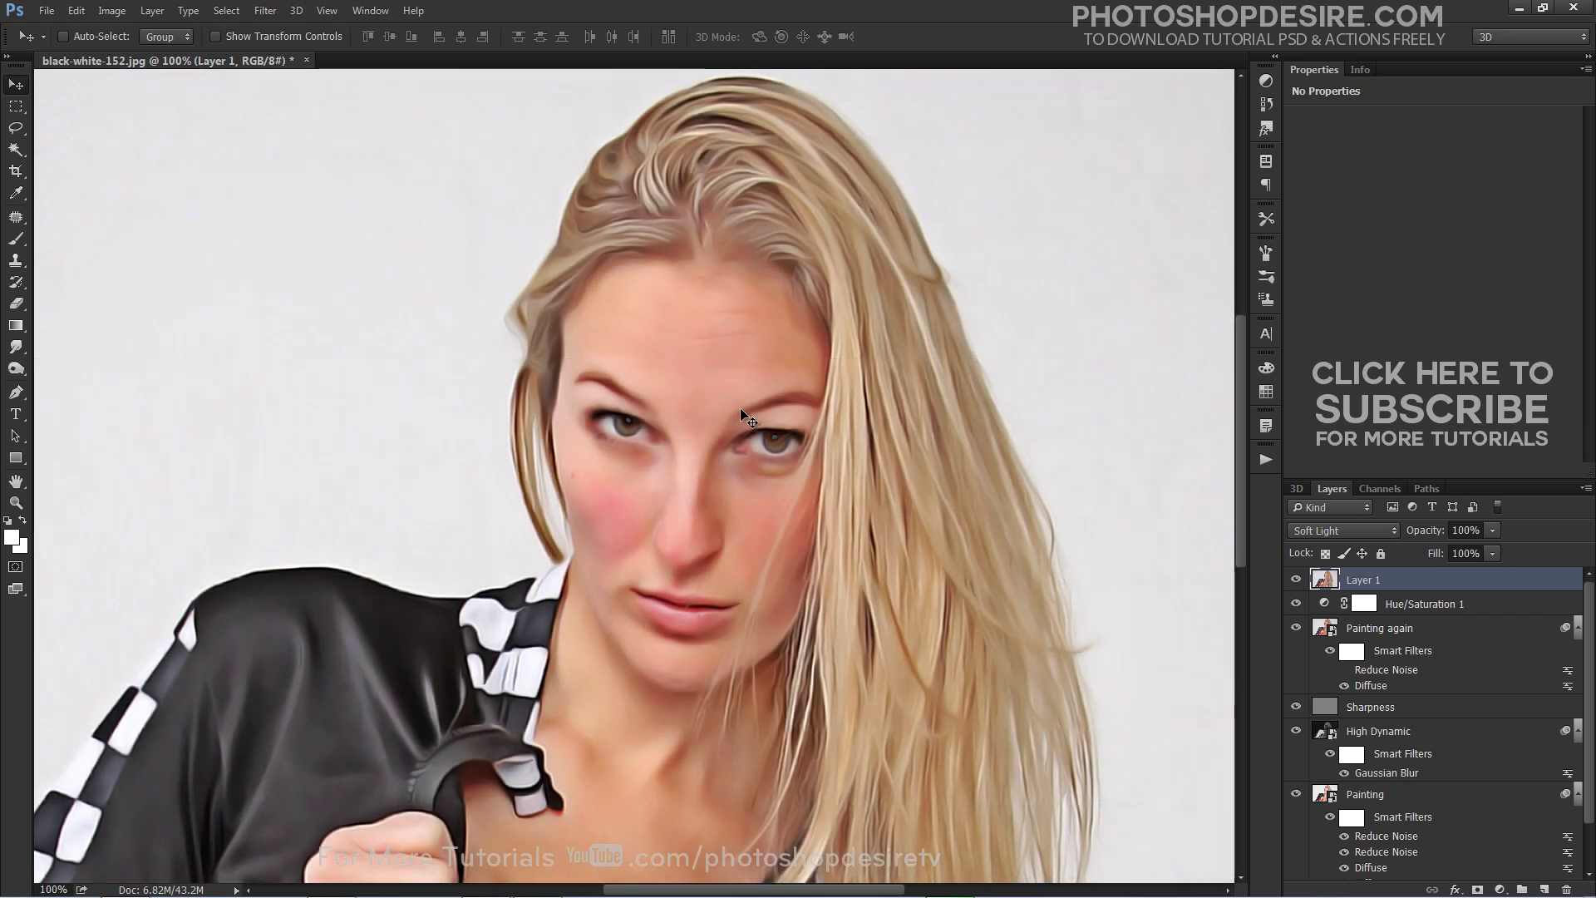
pyautogui.scroll(-3, 797, 405)
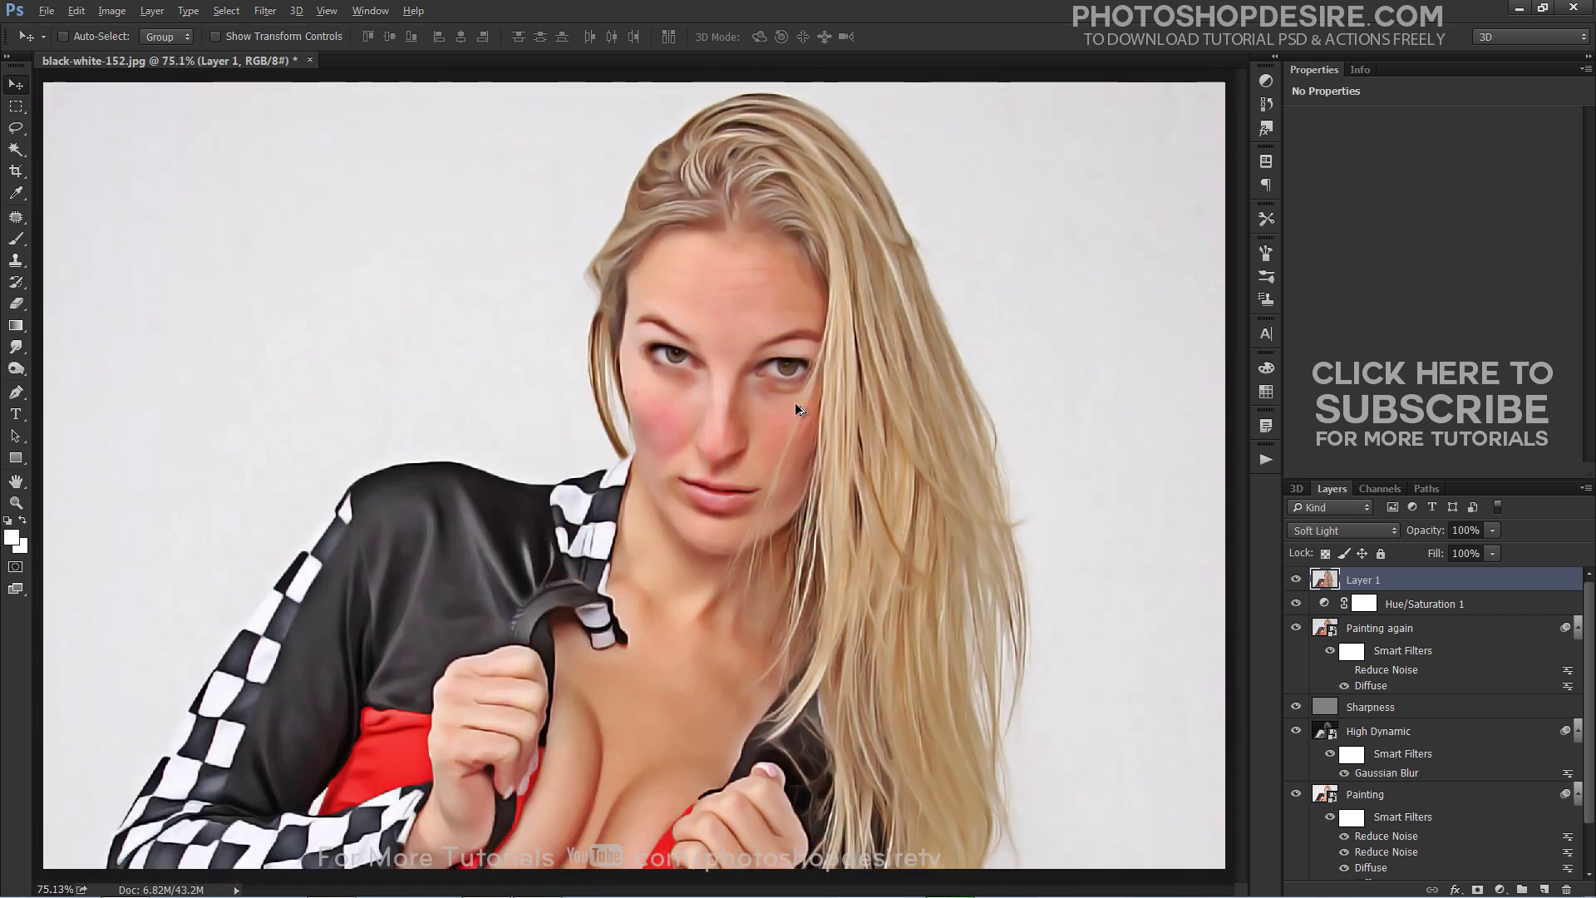
pyautogui.scroll(5, 831, 313)
pyautogui.scroll(1, 818, 313)
pyautogui.scroll(3, 774, 351)
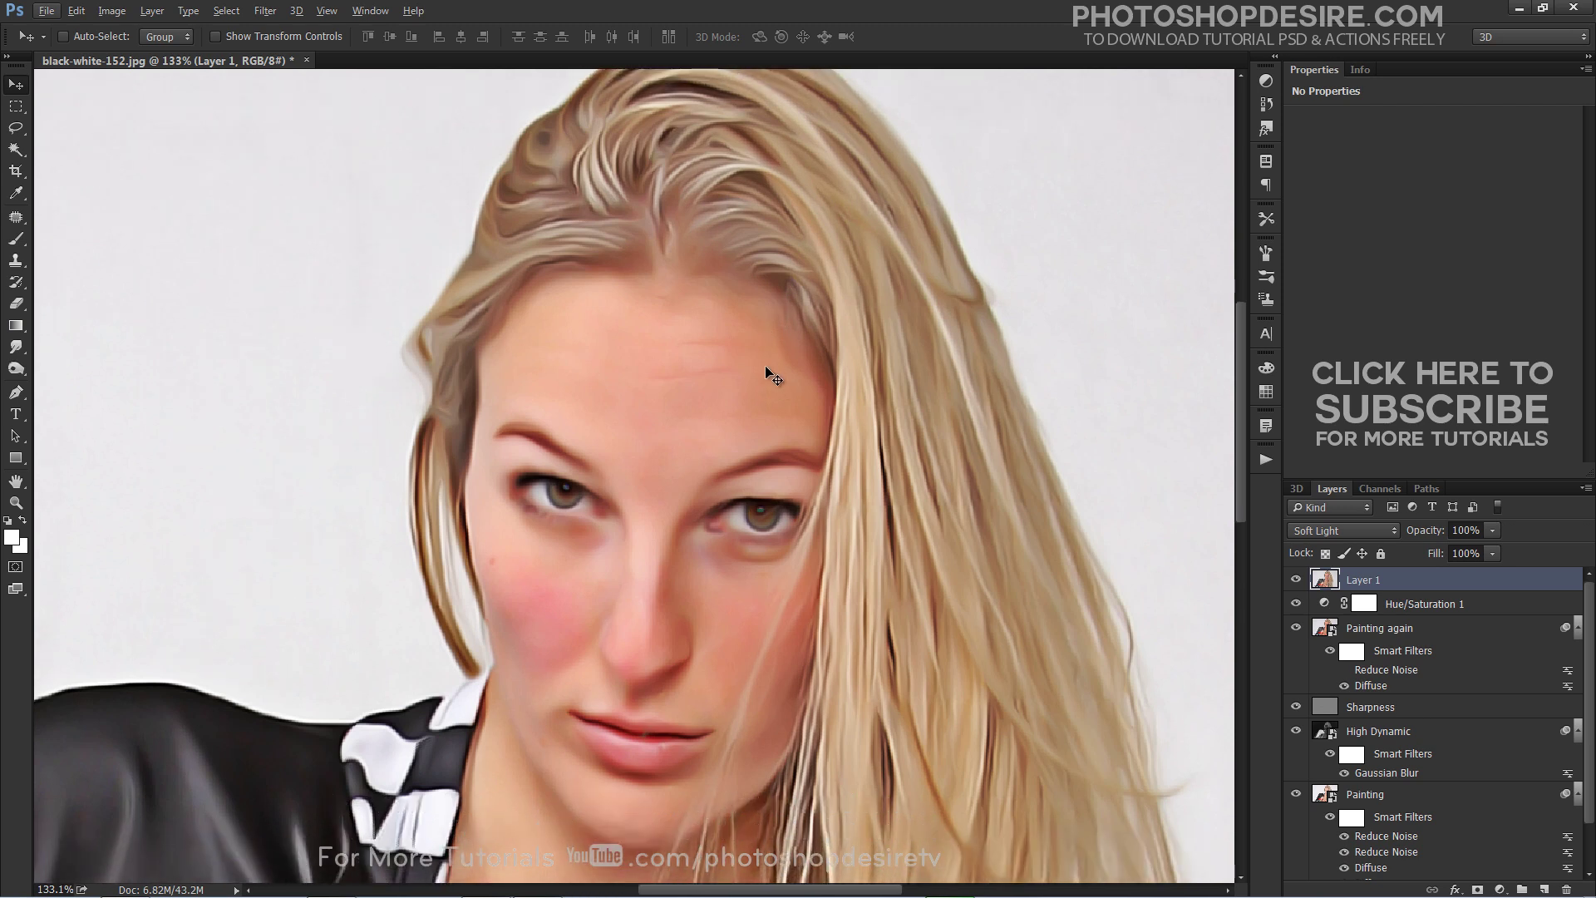
pyautogui.scroll(-2, 1468, 695)
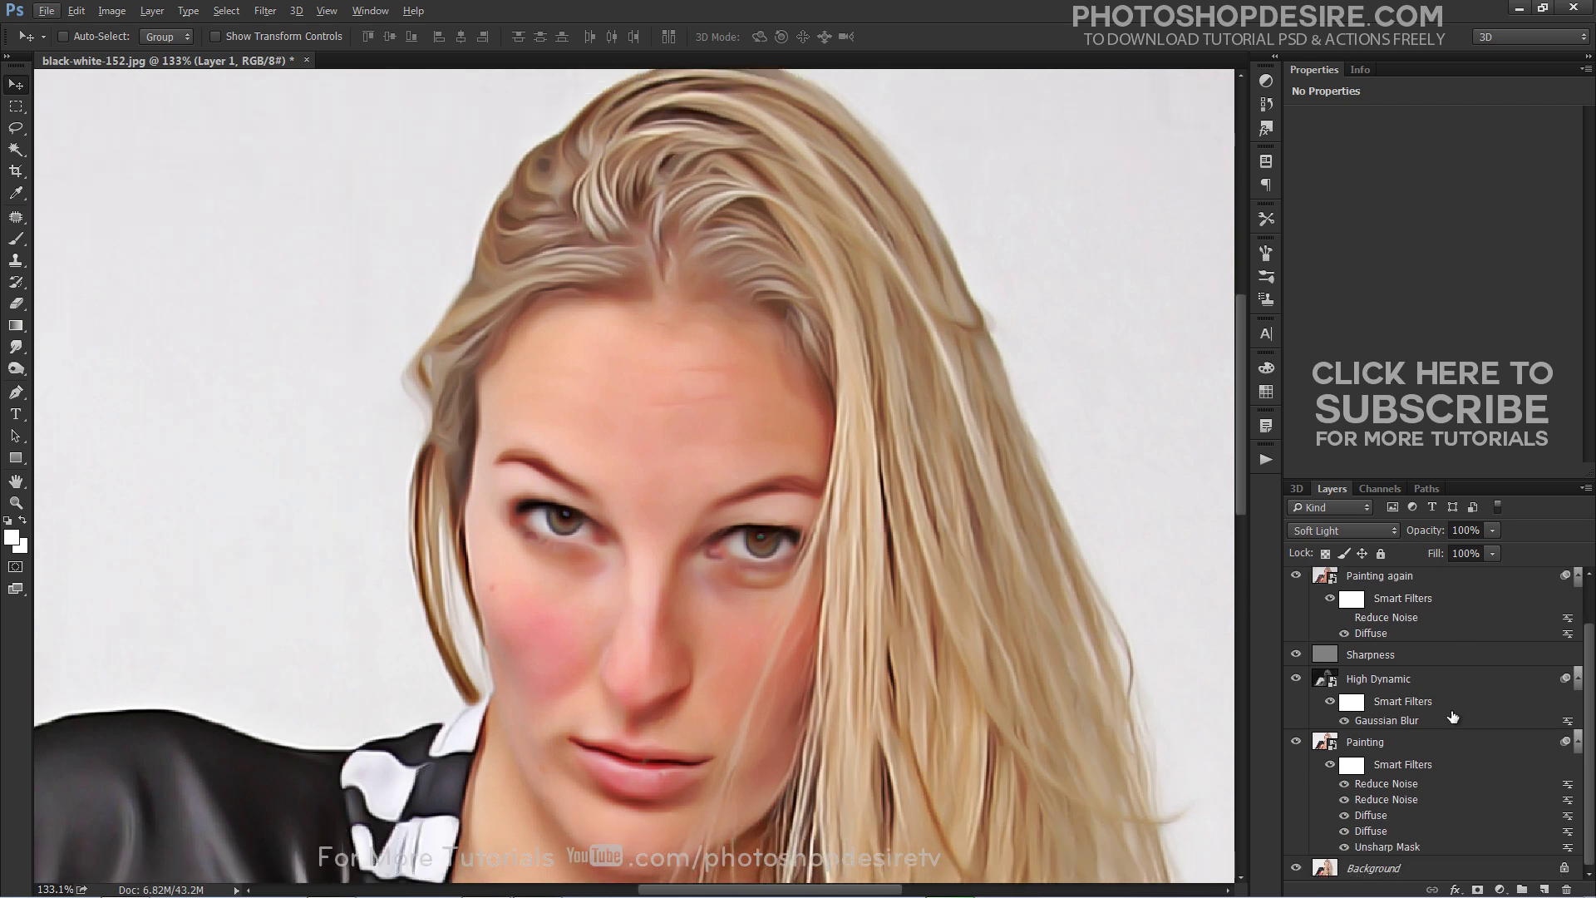
pyautogui.keyDown('alt'); pyautogui.click(1295, 868); pyautogui.keyUp('alt')
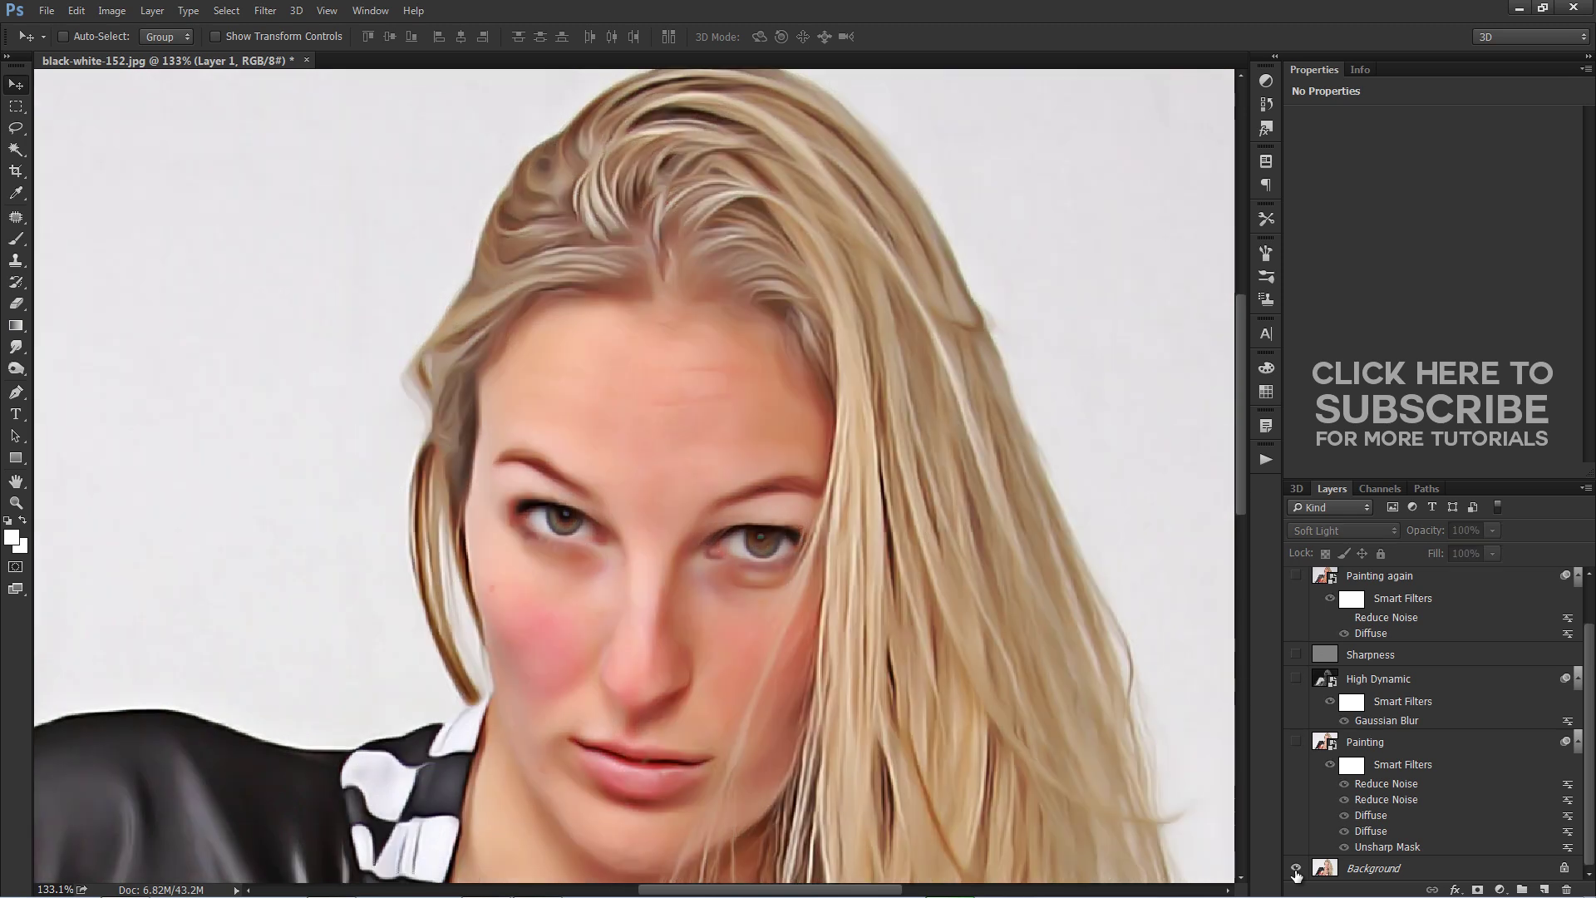
pyautogui.keyDown('alt'); pyautogui.click(1296, 868); pyautogui.keyUp('alt')
pyautogui.keyDown('alt'); pyautogui.click(1295, 868); pyautogui.keyUp('alt')
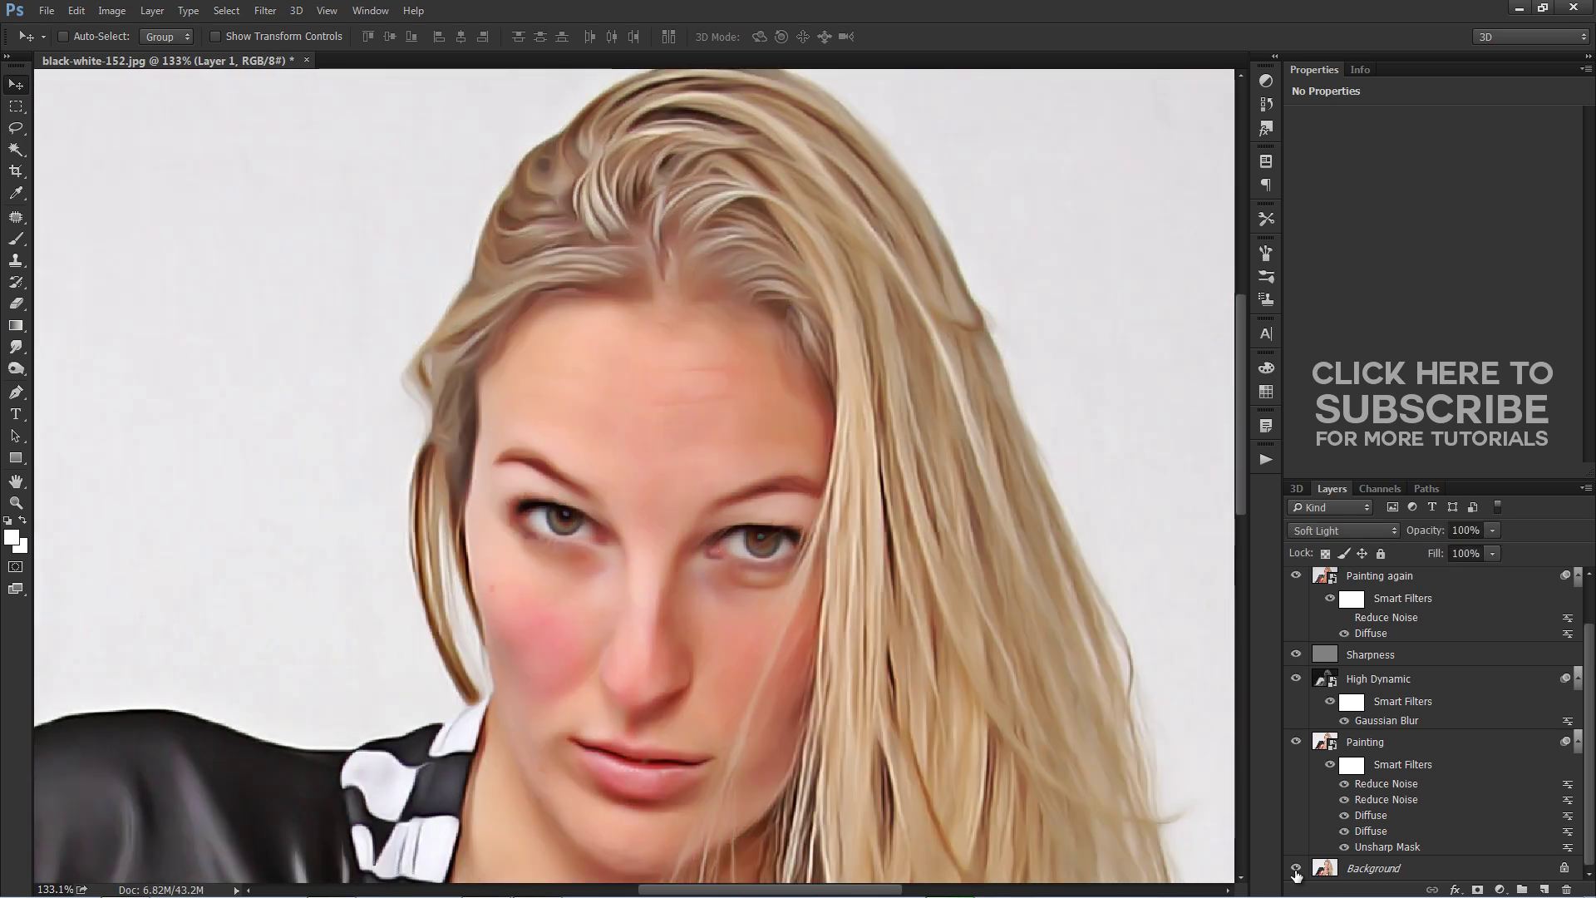
pyautogui.keyDown('alt'); pyautogui.click(1295, 868); pyautogui.keyUp('alt')
pyautogui.keyDown('alt'); pyautogui.click(1296, 869); pyautogui.keyUp('alt')
pyautogui.keyDown('alt'); pyautogui.click(1295, 869); pyautogui.keyUp('alt')
pyautogui.keyDown('alt'); pyautogui.click(1295, 869); pyautogui.keyUp('alt')
pyautogui.keyDown('alt'); pyautogui.click(1295, 869); pyautogui.keyUp('alt')
pyautogui.keyDown('alt'); pyautogui.click(1296, 869); pyautogui.keyUp('alt')
pyautogui.hotkey('ctrl', '0')
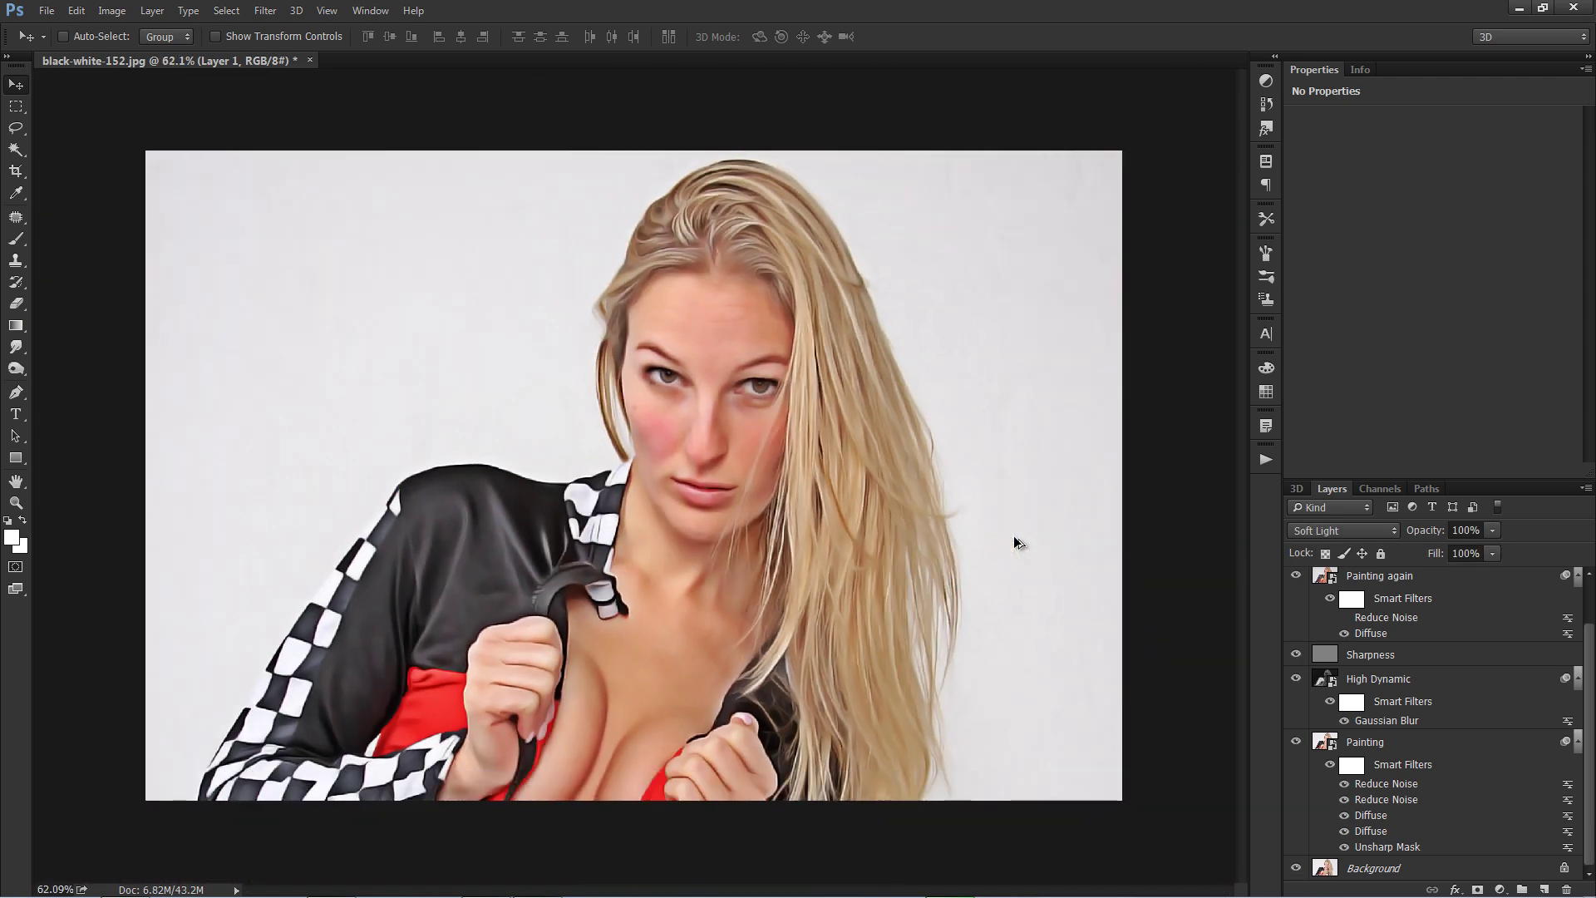
# Rename the top Soft Light layer from Layer 1 to 'Contrast'.
pyautogui.scroll(1, 1014, 542)
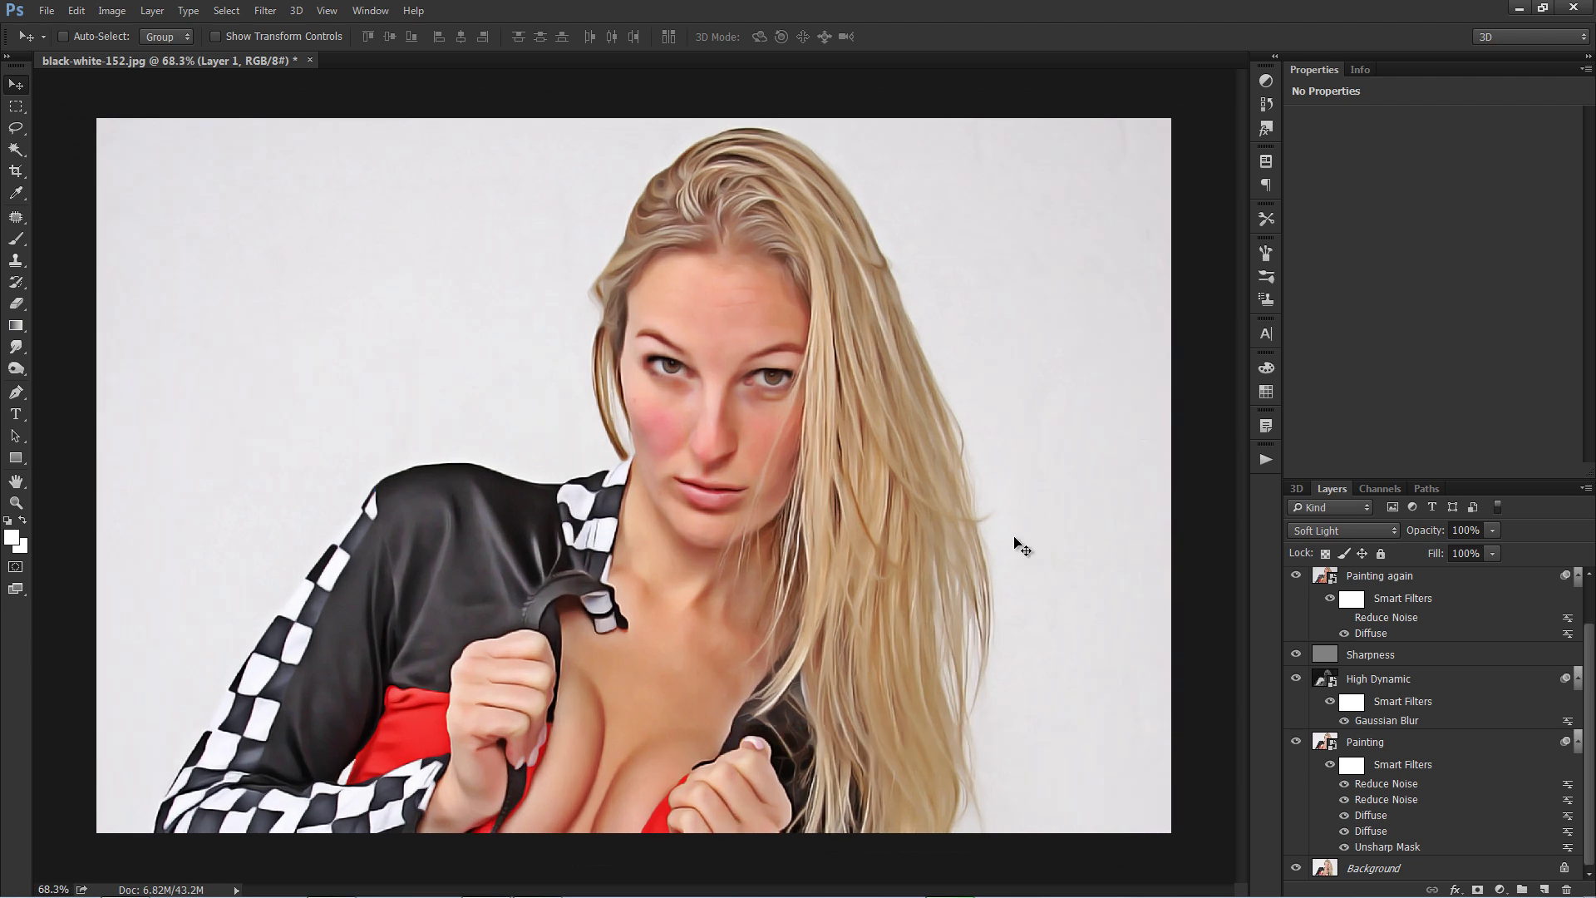
pyautogui.scroll(2, 1461, 723)
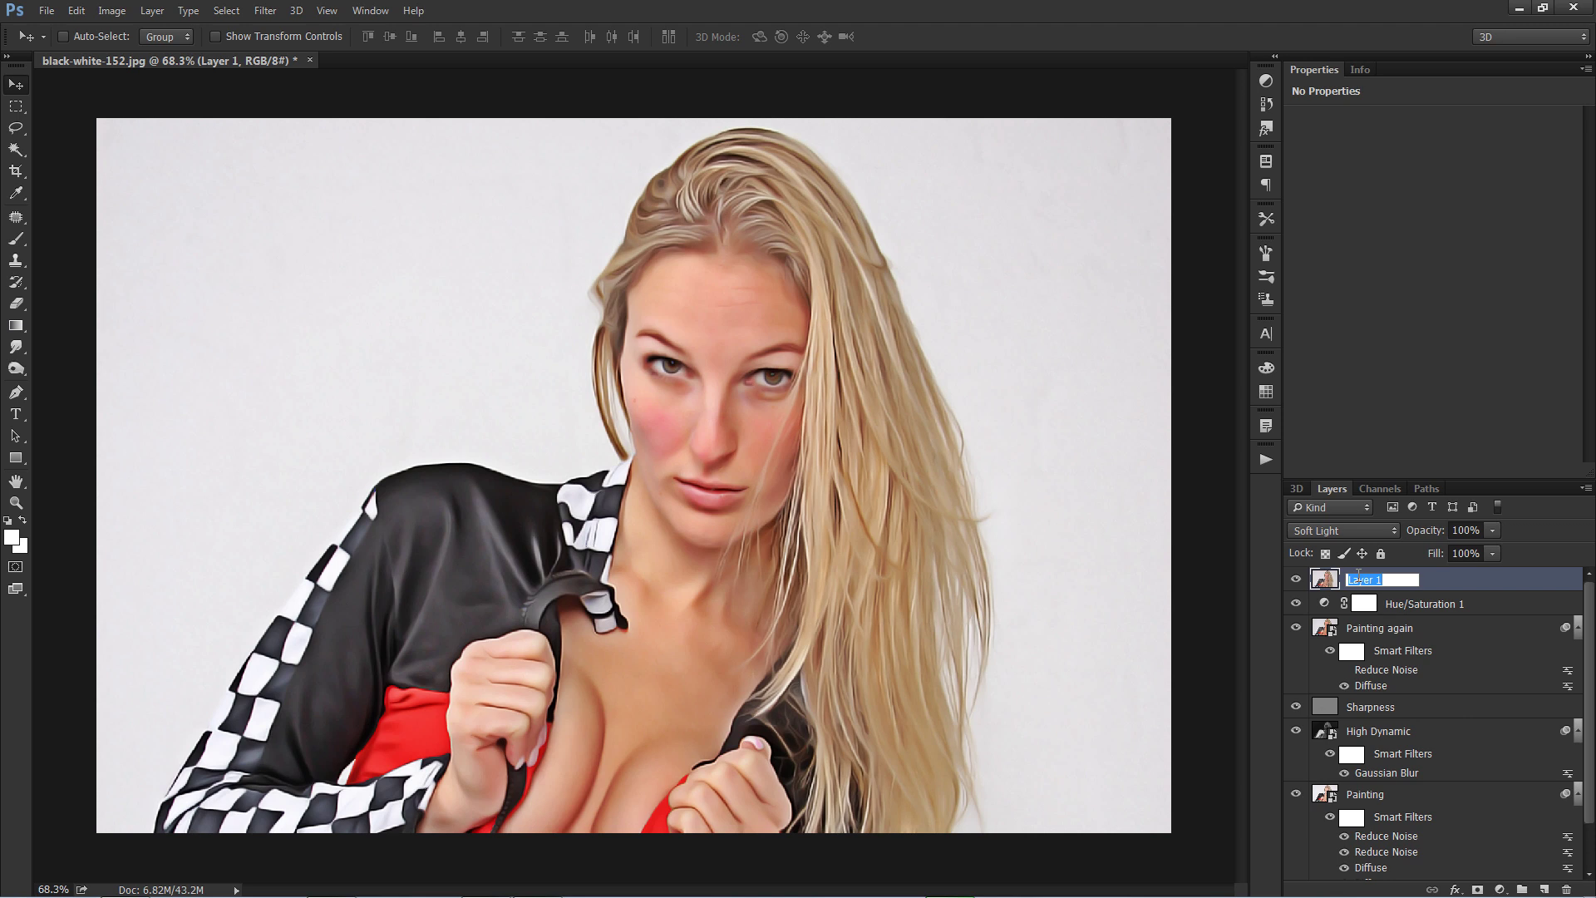
pyautogui.write('Contrast')
pyautogui.press('Return')
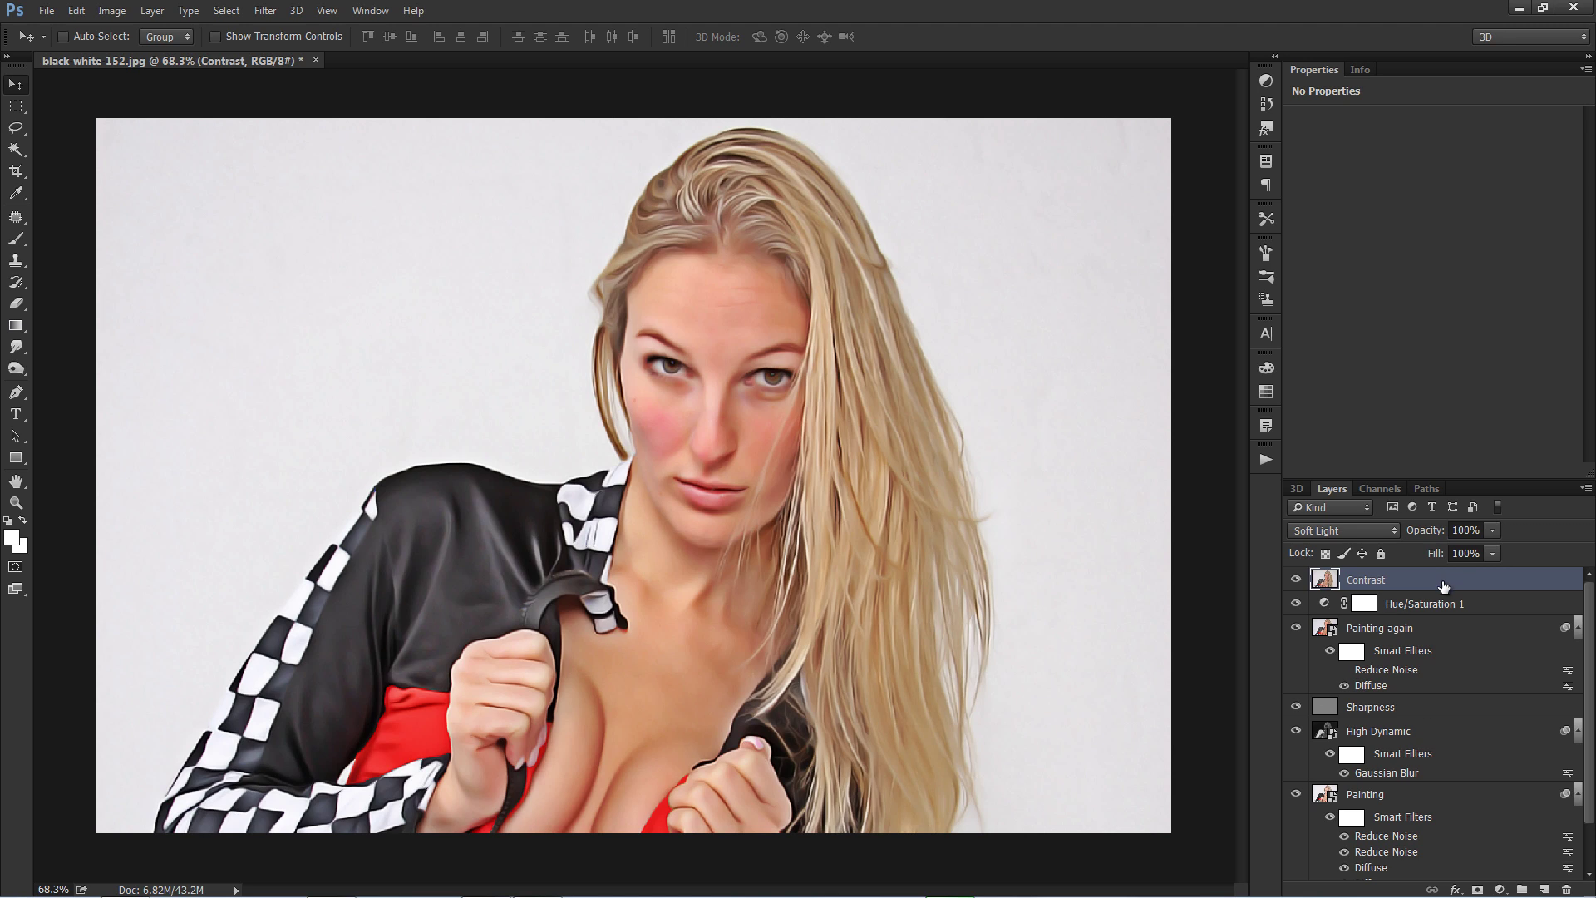
pyautogui.scroll(-2, 1402, 647)
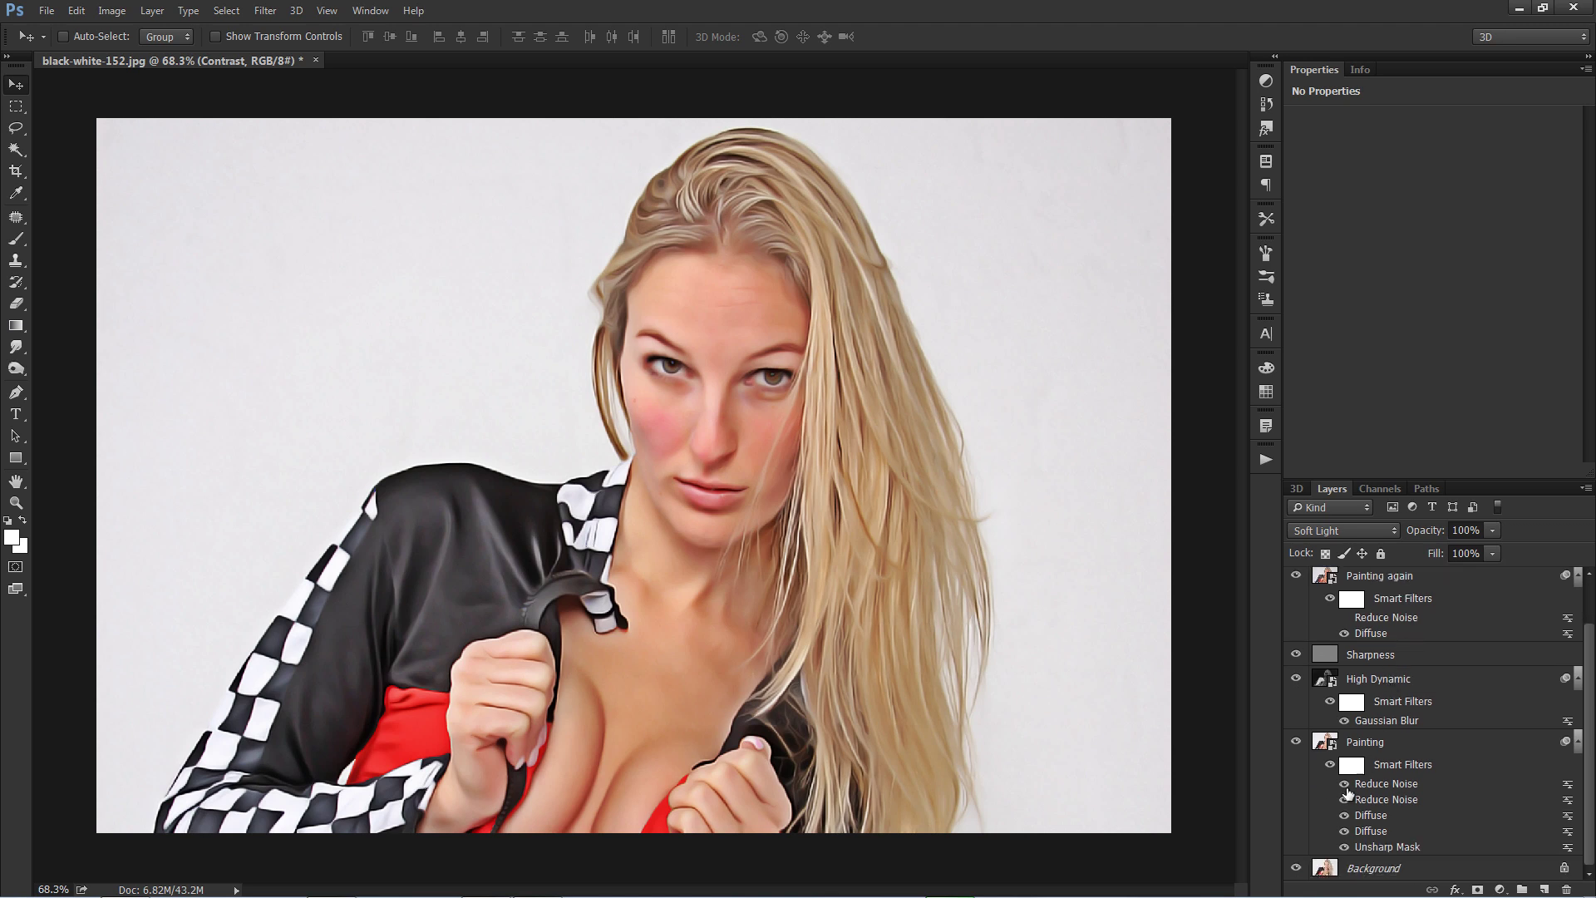
pyautogui.keyDown('alt'); pyautogui.click(1296, 870); pyautogui.keyUp('alt')
pyautogui.keyDown('alt'); pyautogui.click(1296, 869); pyautogui.keyUp('alt')
pyautogui.keyDown('alt'); pyautogui.click(1296, 870); pyautogui.keyUp('alt')
pyautogui.keyDown('alt'); pyautogui.click(1296, 869); pyautogui.keyUp('alt')
pyautogui.scroll(2, 1511, 762)
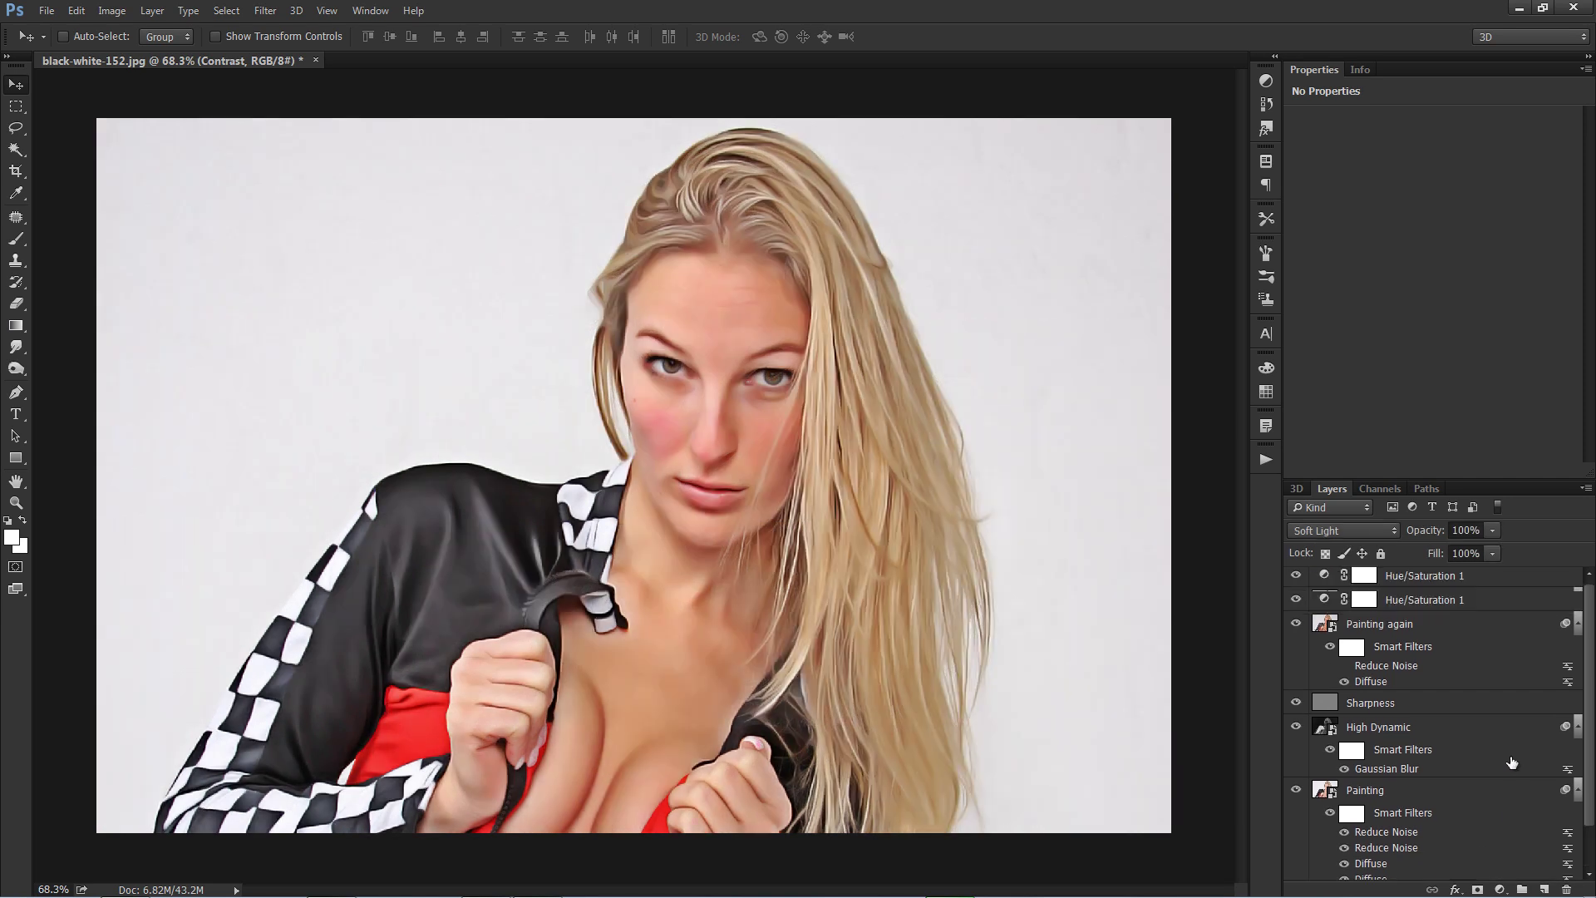